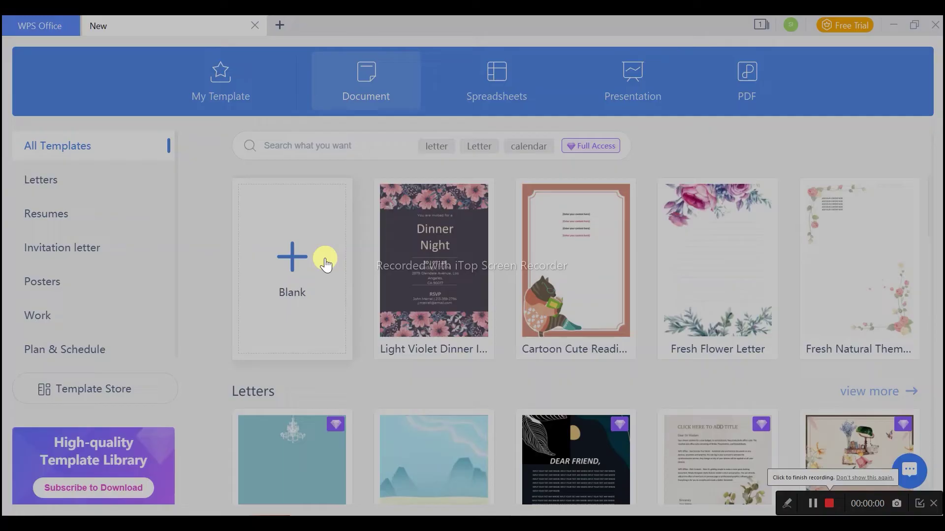
# Step: Create Document1 from the Blank document tile on the New page
pyautogui.click(324, 258)
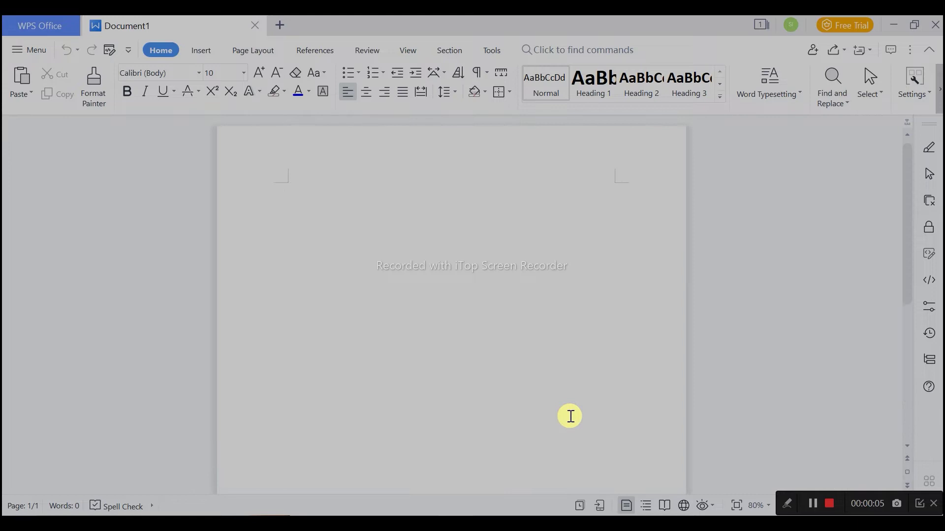
# Step: Set the paper size to A4
pyautogui.click(205, 51)
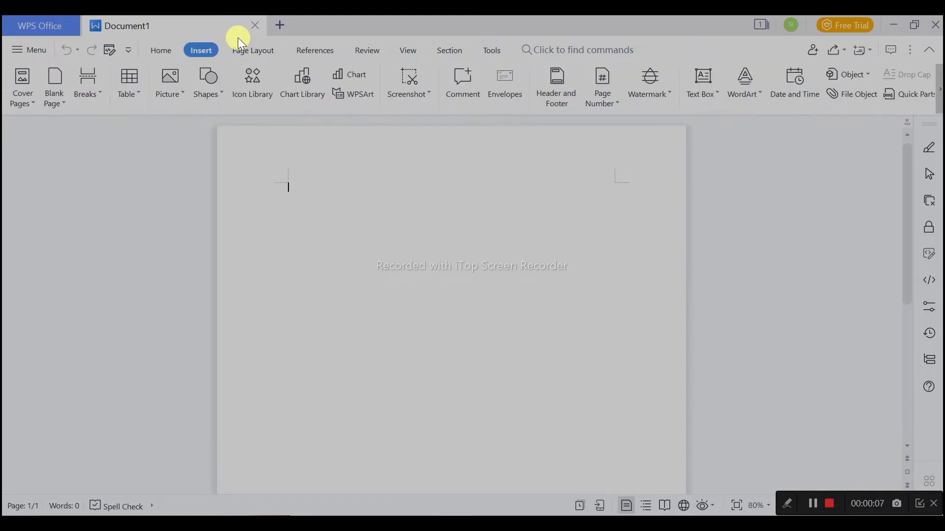
pyautogui.click(243, 48)
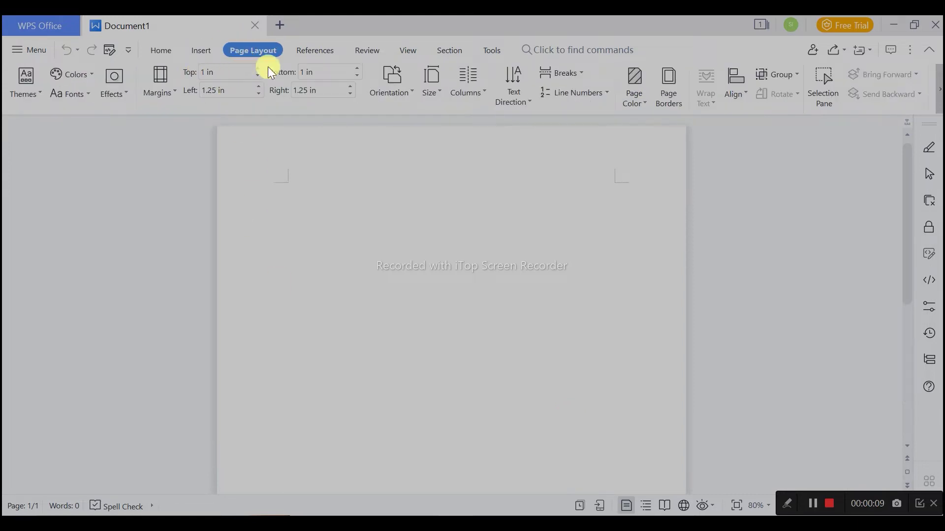
pyautogui.click(433, 93)
pyautogui.click(432, 93)
pyautogui.click(432, 93)
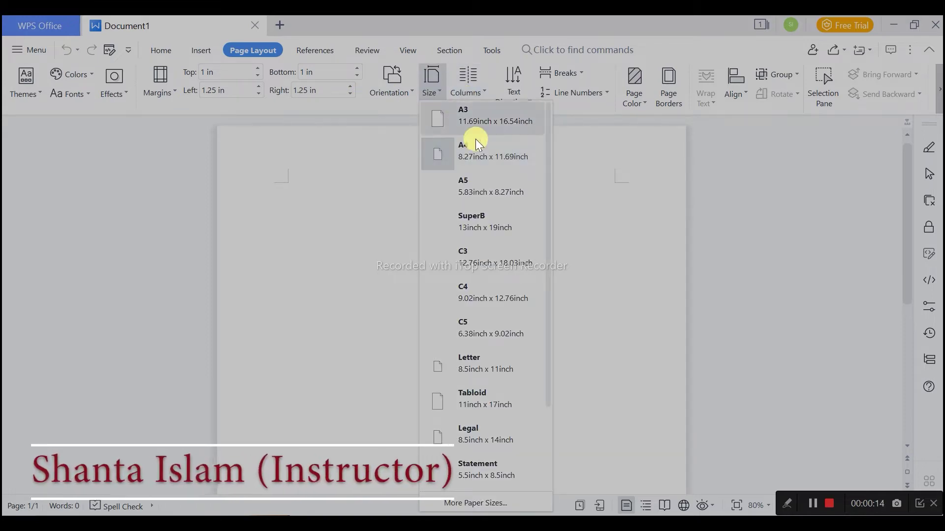
pyautogui.click(473, 154)
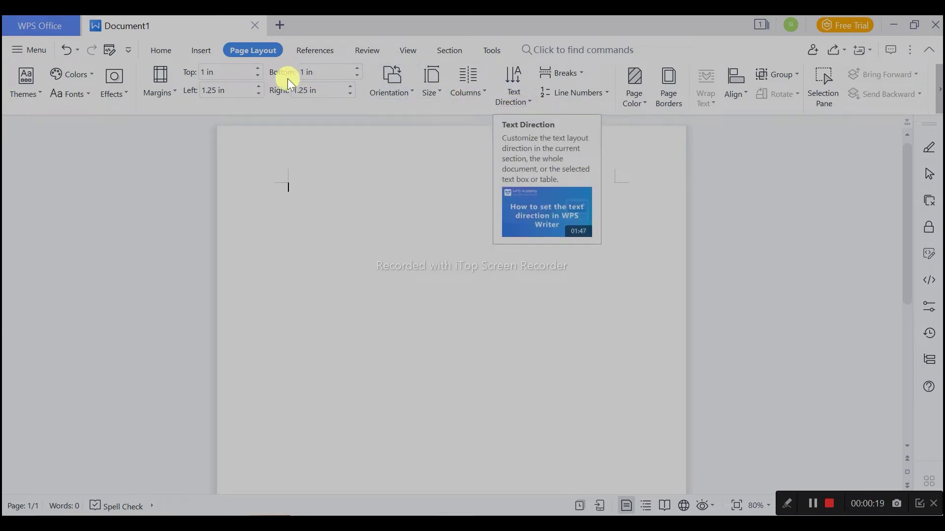
# Step: Set the top, bottom, left and right page margins all to 0 in
pyautogui.click(177, 100)
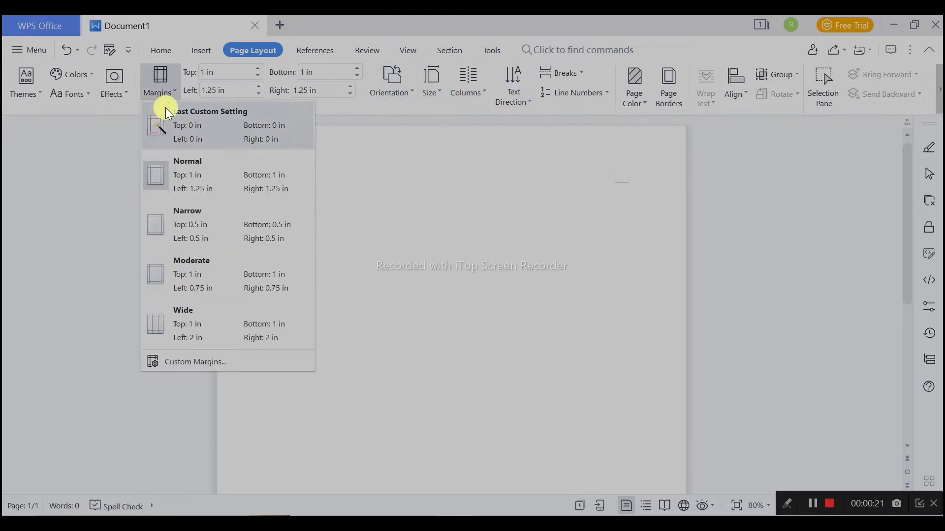
pyautogui.click(185, 358)
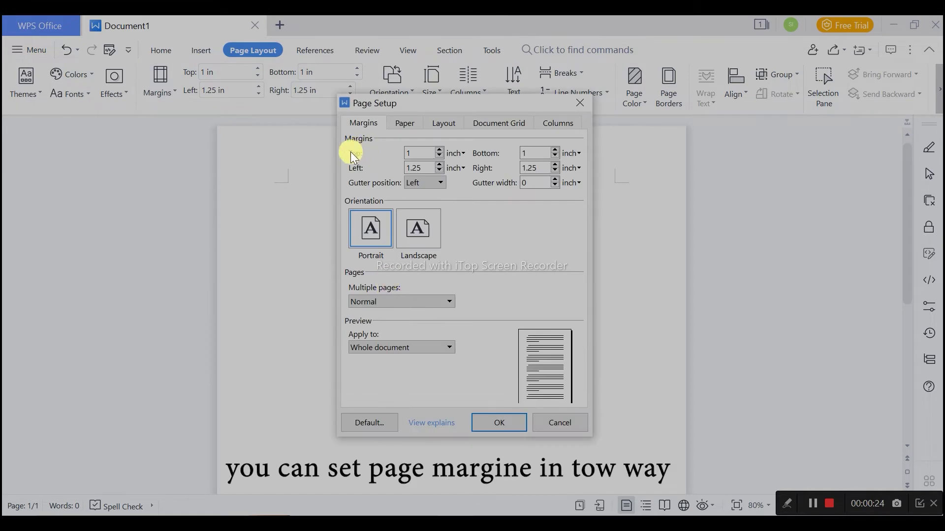
pyautogui.click(395, 156)
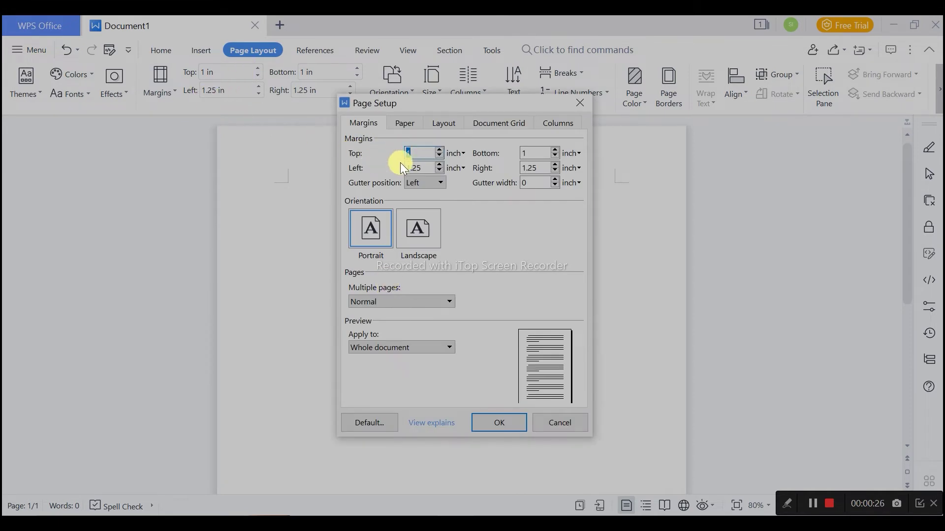
pyautogui.click(583, 105)
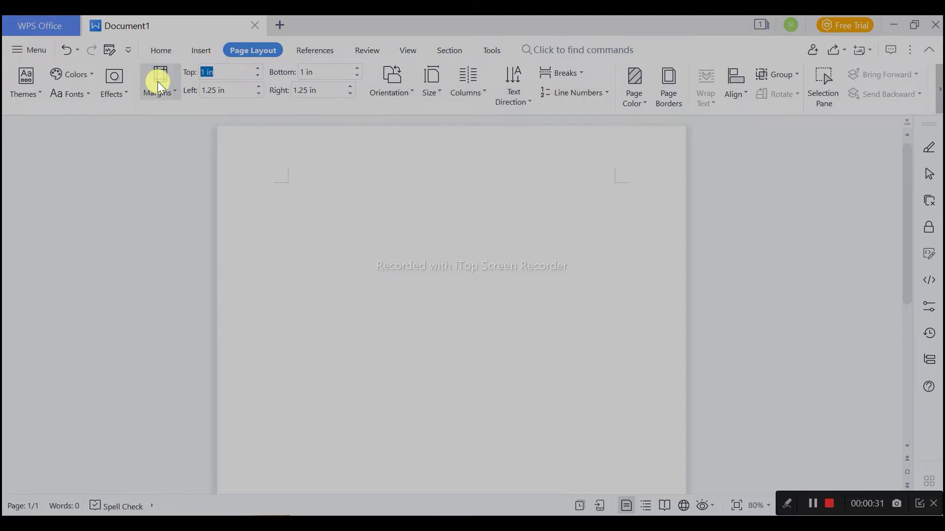
pyautogui.write('0')
pyautogui.press('Tab')
pyautogui.click(310, 72)
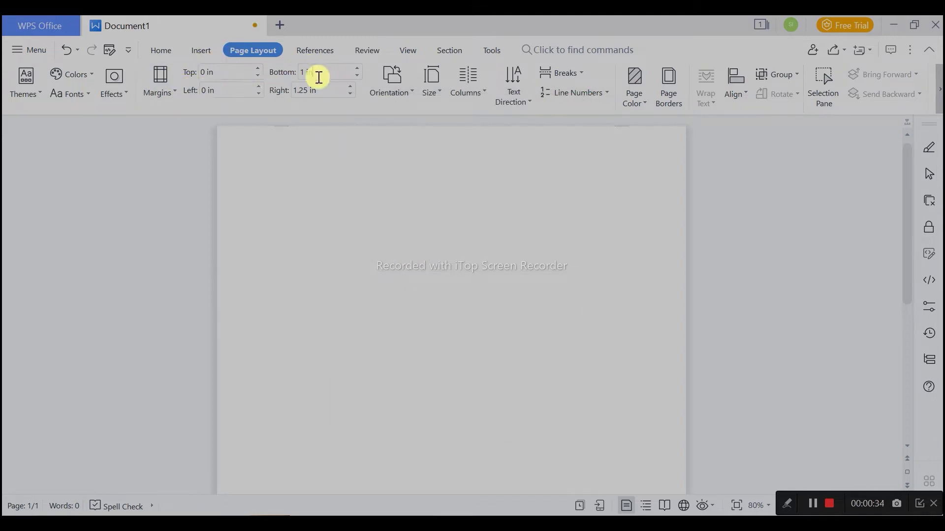
pyautogui.write('0')
pyautogui.click(322, 93)
pyautogui.write('0')
# Step: Draw a blue rectangle in the middle of the page and enlarge it slightly
pyautogui.click(157, 51)
pyautogui.click(201, 51)
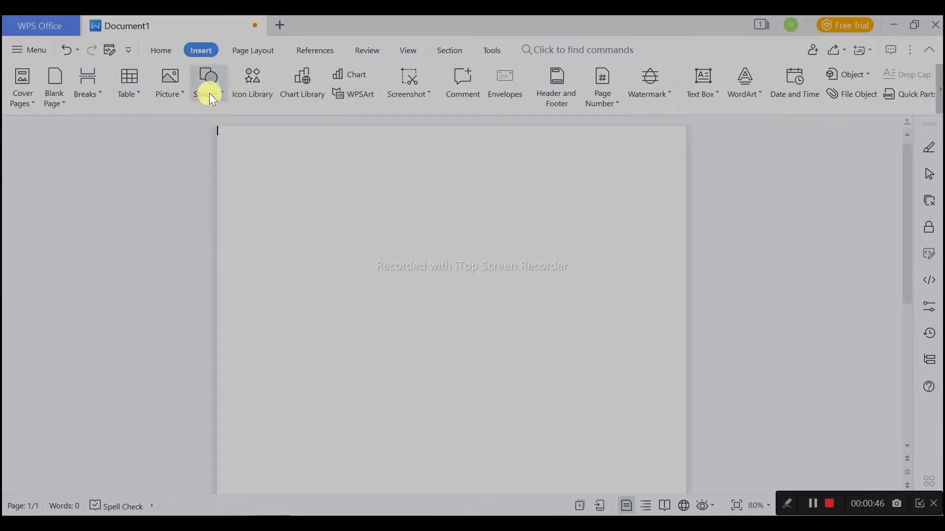
pyautogui.click(213, 99)
pyautogui.click(244, 106)
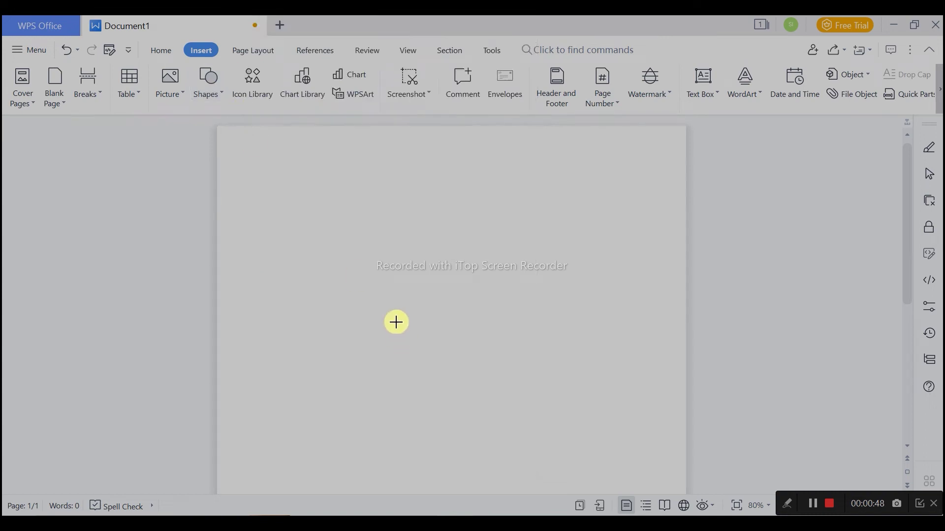
pyautogui.moveTo(388, 300); pyautogui.dragTo(505, 392)
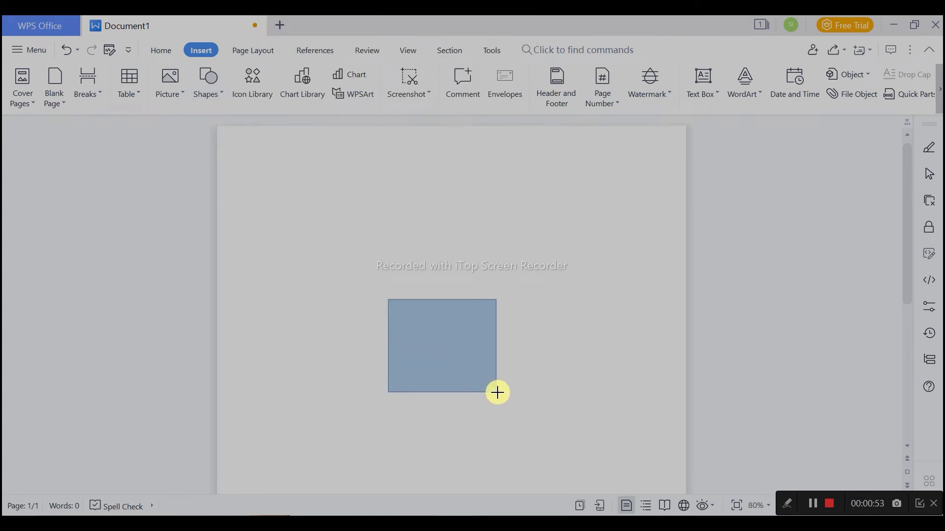
pyautogui.keyDown('ctrl'); pyautogui.scroll(2, 643, 452); pyautogui.keyUp('ctrl')
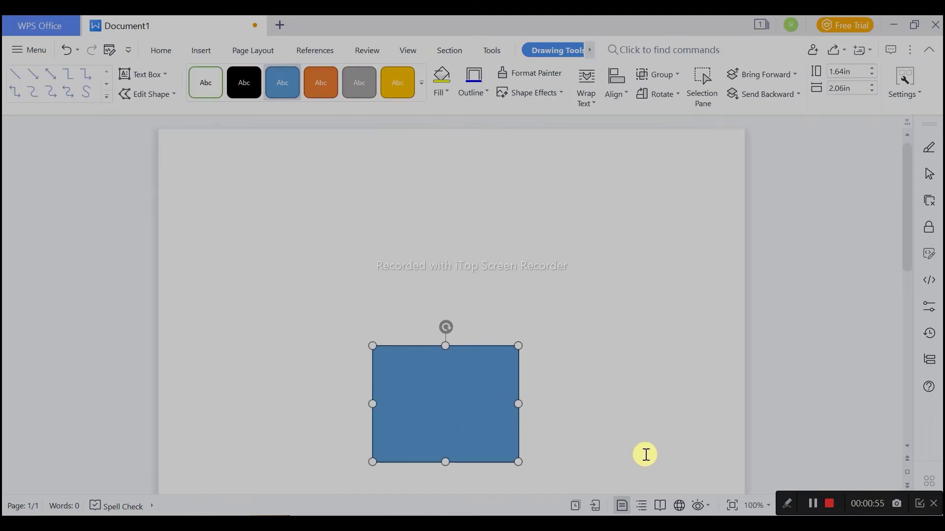
pyautogui.scroll(-3, 644, 451)
pyautogui.scroll(-3, 648, 447)
pyautogui.scroll(2, 640, 435)
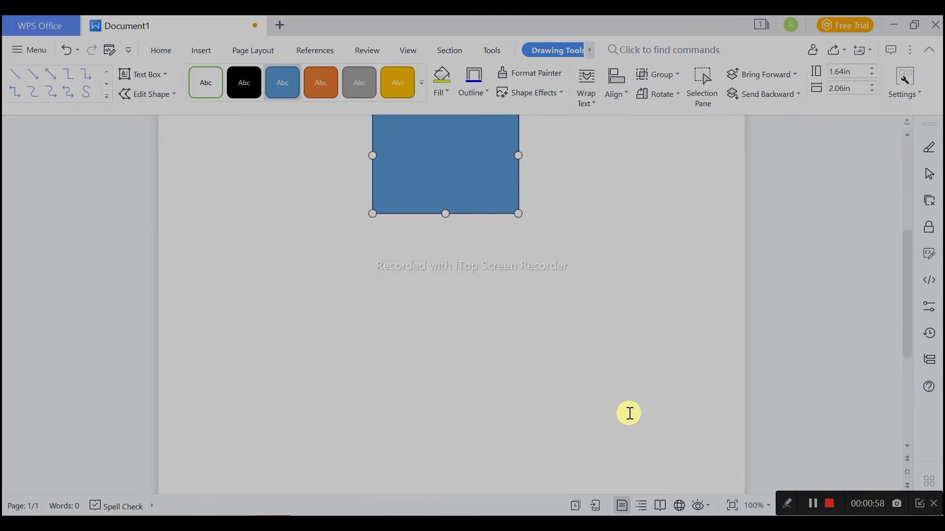
pyautogui.scroll(3, 629, 413)
pyautogui.moveTo(515, 407); pyautogui.dragTo(523, 416)
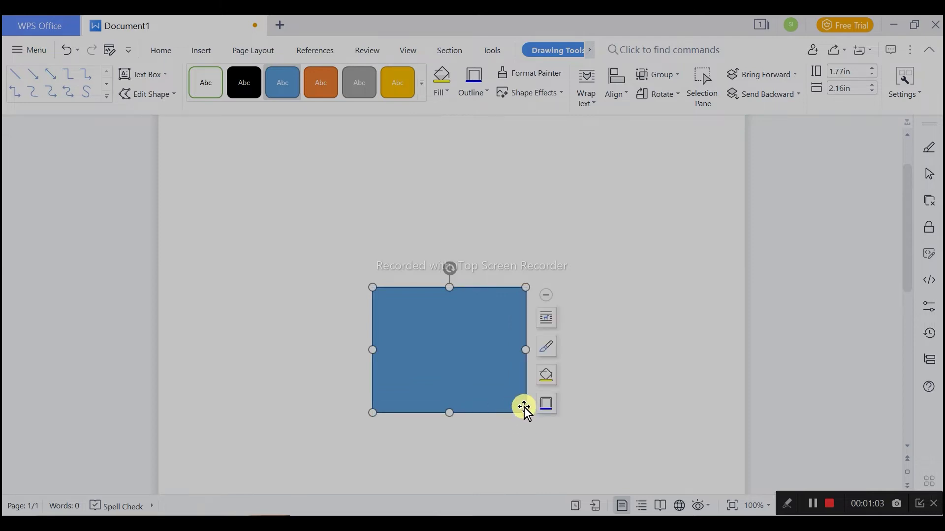
# Step: Copy the rectangle to its right, stretch the copy to the page edge, and group both
pyautogui.moveTo(472, 364); pyautogui.dragTo(630, 366)
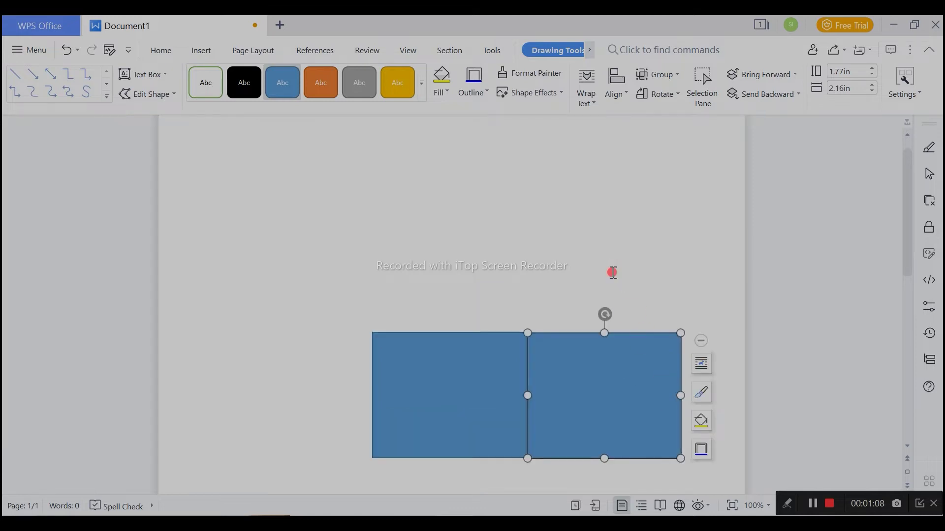
pyautogui.click(605, 411)
pyautogui.moveTo(680, 395); pyautogui.dragTo(746, 389)
pyautogui.click(793, 402)
pyautogui.click(482, 413)
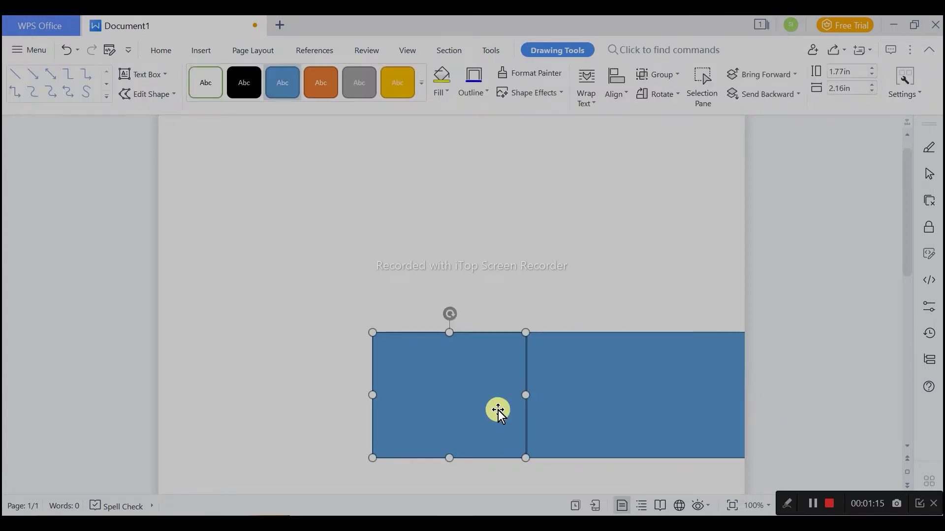
pyautogui.keyDown('ctrl'); pyautogui.click(604, 411); pyautogui.keyUp('ctrl')
pyautogui.click(736, 300)
# Step: Copy the left rectangle from the group to a spot below the top row
pyautogui.click(659, 292)
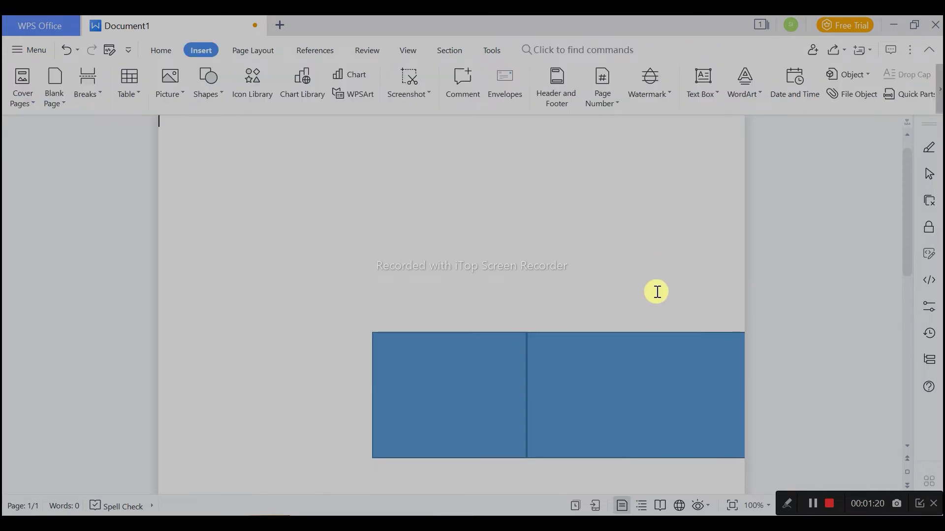
pyautogui.scroll(-5, 659, 276)
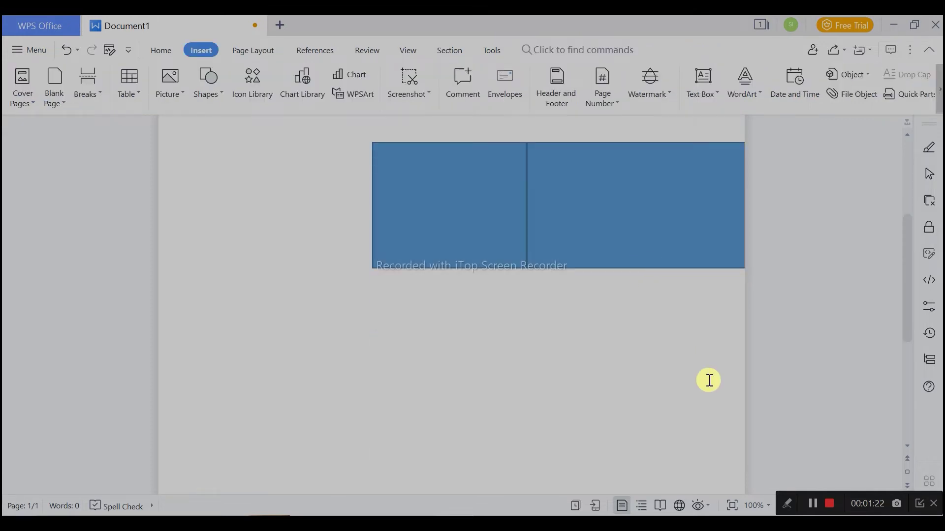
pyautogui.click(573, 260)
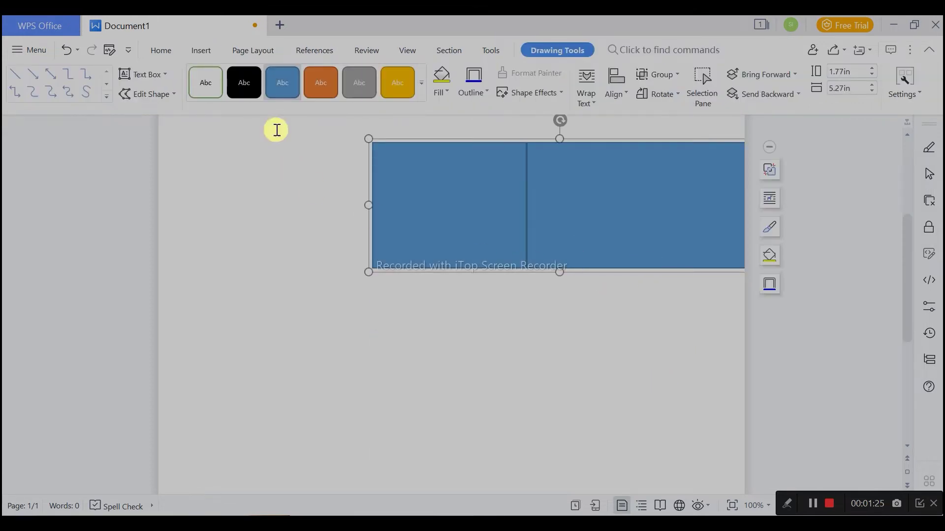
pyautogui.click(449, 231)
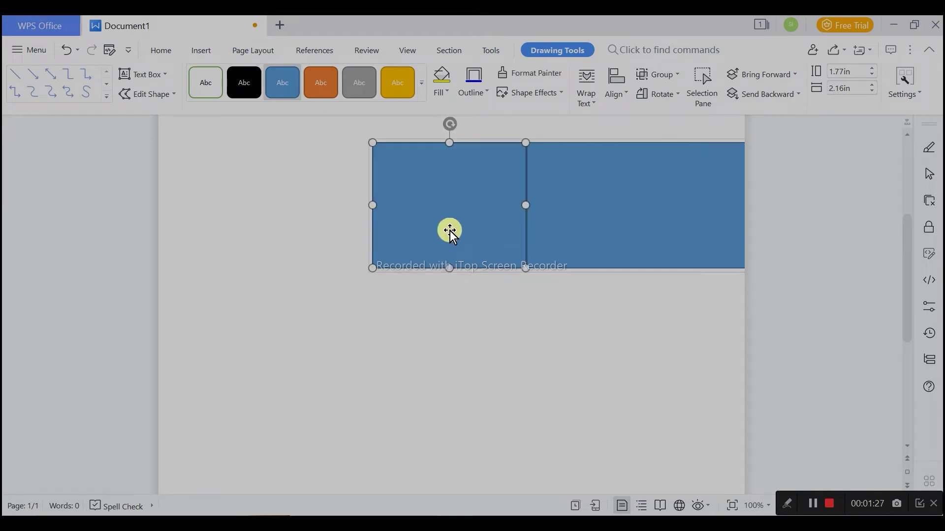
pyautogui.moveTo(450, 231); pyautogui.dragTo(439, 390)
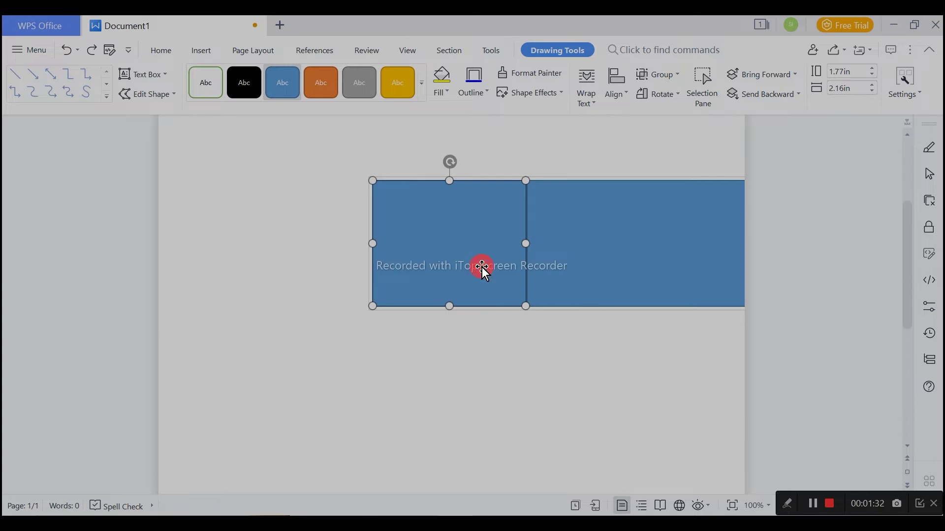
pyautogui.doubleClick(481, 266)
pyautogui.click(242, 339)
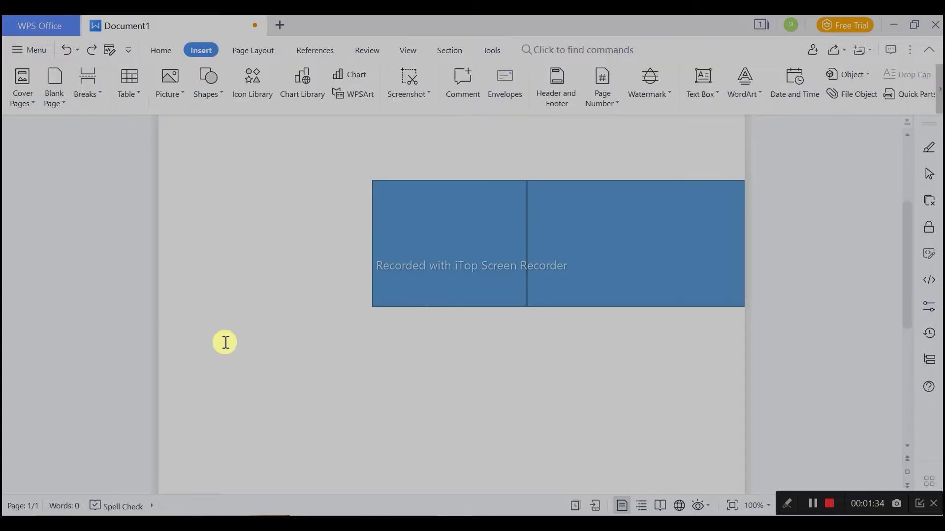
pyautogui.hotkey('ctrl', 'z')
pyautogui.scroll(-4, 507, 374)
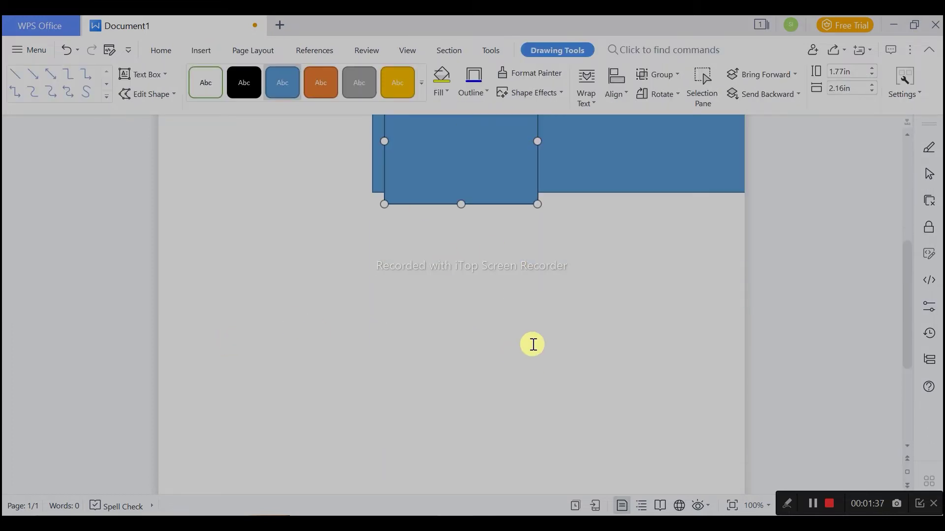
pyautogui.scroll(2, 532, 344)
pyautogui.moveTo(481, 251)
pyautogui.mouseDown()
pyautogui.moveTo(416, 383)
pyautogui.moveTo(492, 387)
pyautogui.moveTo(577, 372)
pyautogui.moveTo(467, 403)
pyautogui.moveTo(398, 395)
pyautogui.mouseUp()
pyautogui.click(696, 400)
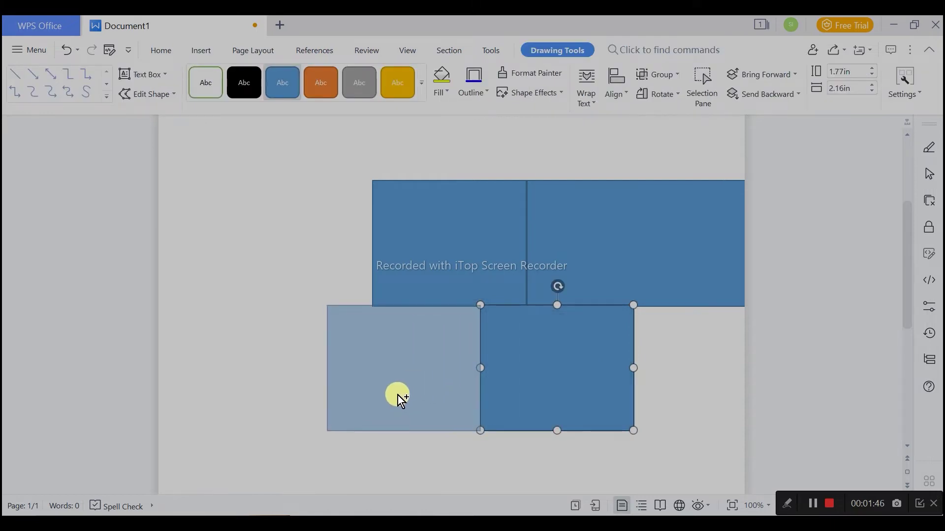
# Step: Add another rectangle copy to the left, completing the lower row of three
pyautogui.scroll(3, 396, 395)
pyautogui.scroll(-6, 712, 341)
pyautogui.click(711, 341)
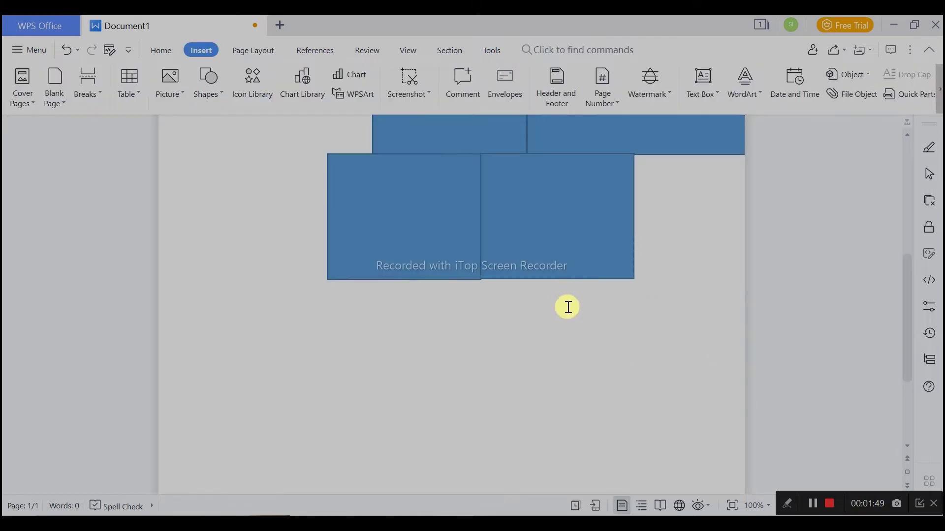
pyautogui.scroll(3, 492, 319)
pyautogui.click(355, 341)
pyautogui.moveTo(355, 341); pyautogui.dragTo(201, 341)
pyautogui.scroll(3, 324, 371)
pyautogui.scroll(-3, 325, 371)
pyautogui.press('Escape')
pyautogui.click(212, 327)
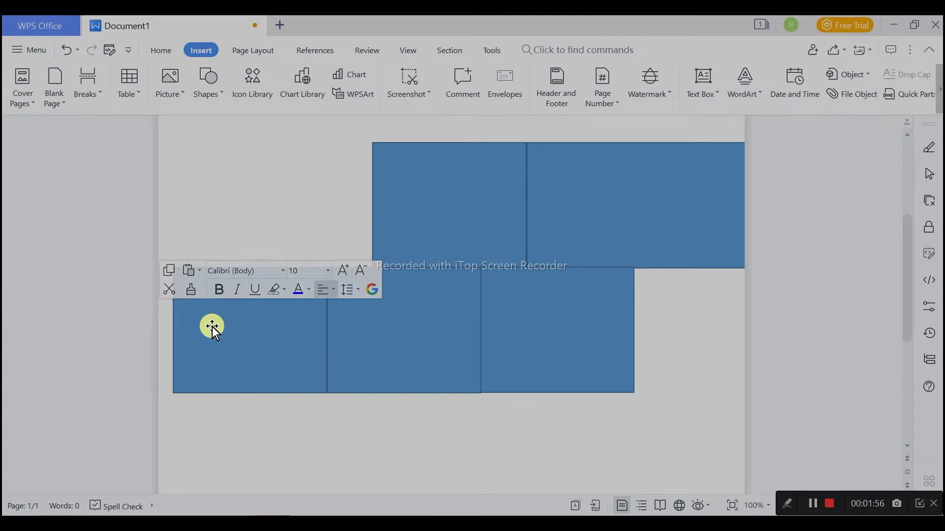
# Step: Stretch the lower-left rectangle toward the left edge and group the three lower rectangles
pyautogui.moveTo(172, 336); pyautogui.dragTo(154, 334)
pyautogui.click(337, 418)
pyautogui.click(257, 354)
pyautogui.keyDown('shift'); pyautogui.click(424, 356); pyautogui.keyUp('shift')
pyautogui.keyDown('shift'); pyautogui.click(575, 357); pyautogui.keyUp('shift')
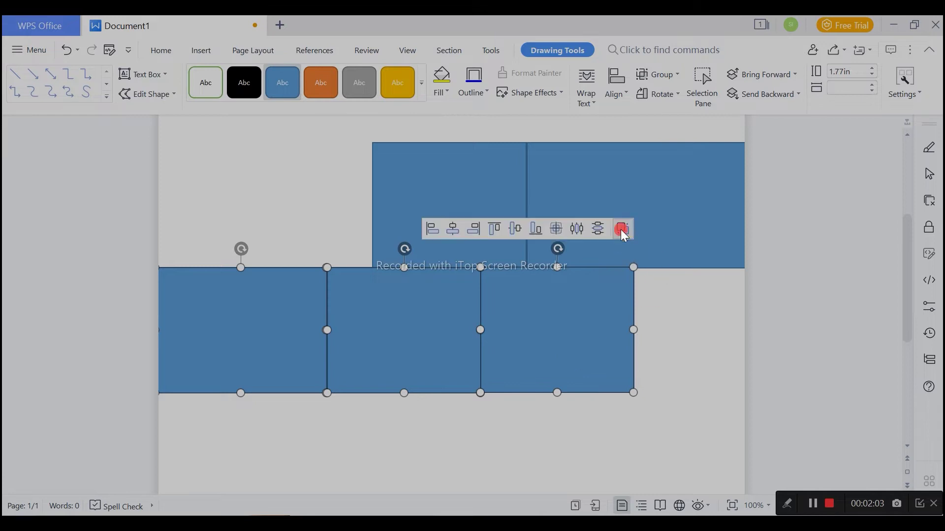
pyautogui.click(622, 229)
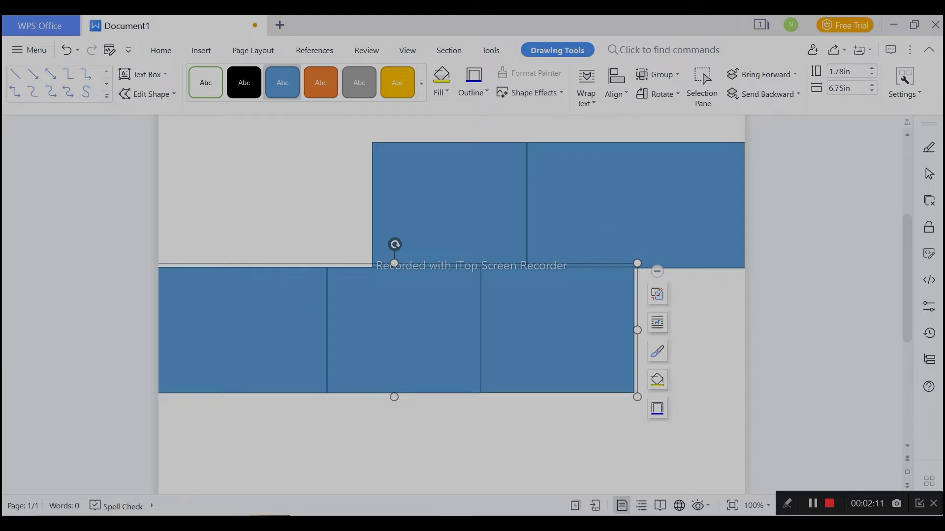
# Step: Move the grouped bottom row flush against the page's left edge
pyautogui.click(716, 436)
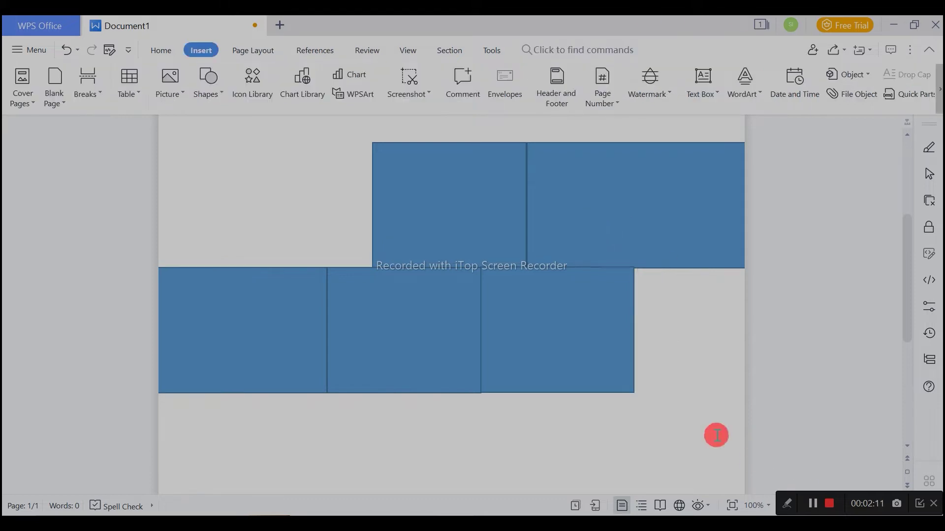
pyautogui.click(540, 344)
pyautogui.press('Right')
pyautogui.press('Right')
pyautogui.press('Right')
pyautogui.press('Right')
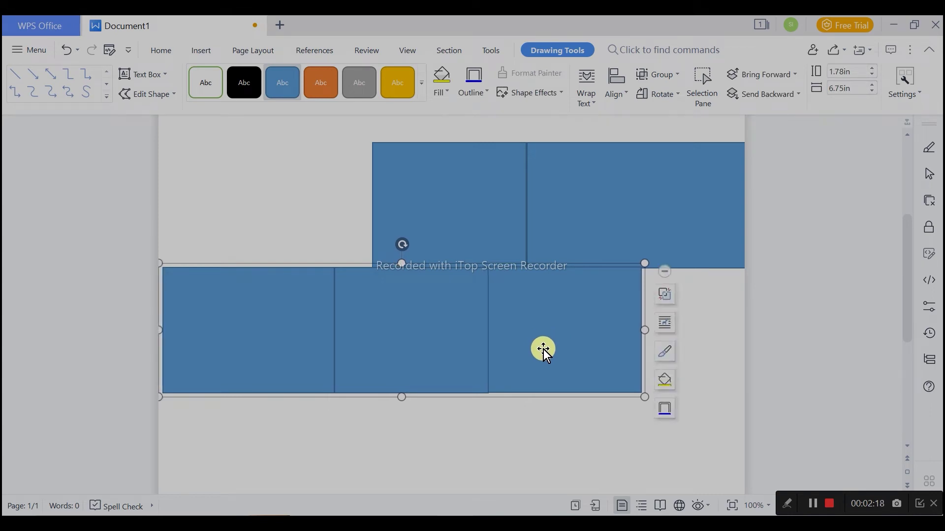
pyautogui.click(317, 426)
pyautogui.click(215, 335)
pyautogui.moveTo(163, 332); pyautogui.dragTo(156, 331)
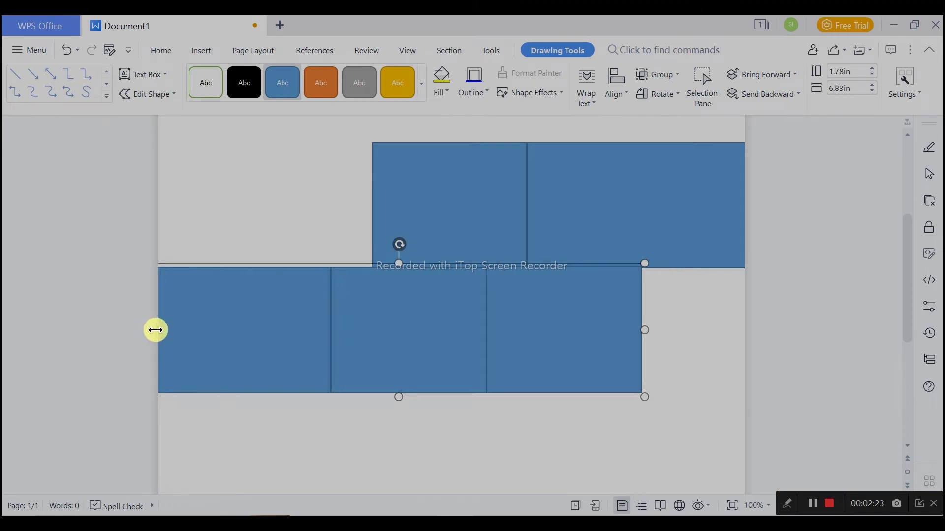
pyautogui.click(301, 451)
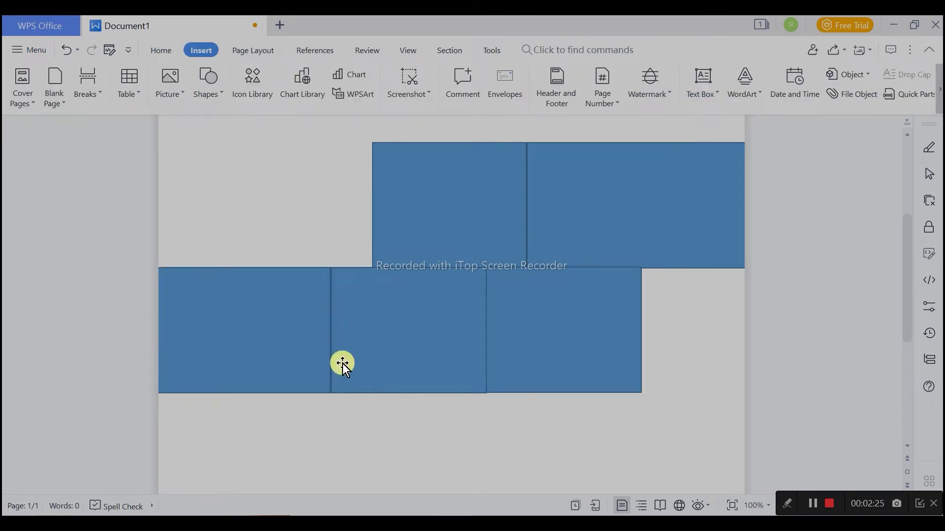
# Step: Draw a text box above the blue blocks holding '2022' and 'ANNUAL REPORT' on two lines
pyautogui.click(222, 93)
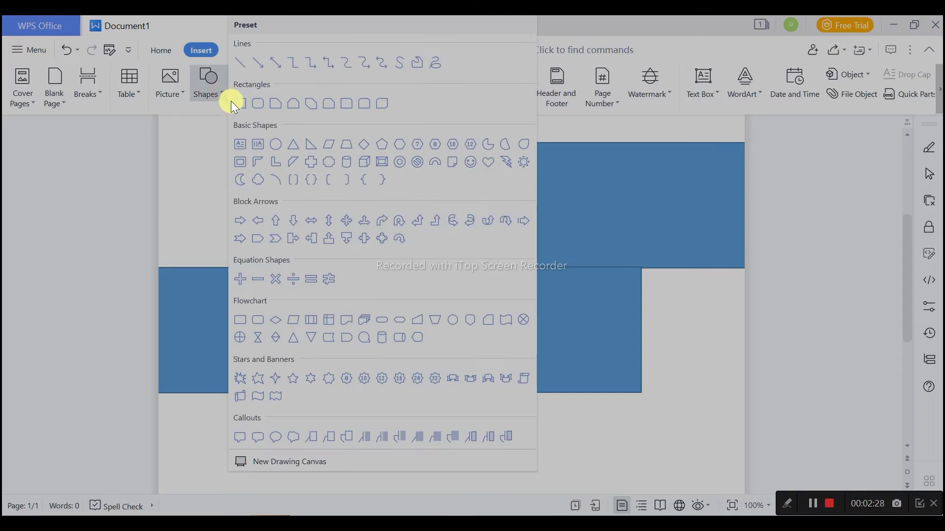
pyautogui.click(244, 140)
pyautogui.moveTo(429, 265); pyautogui.dragTo(678, 323)
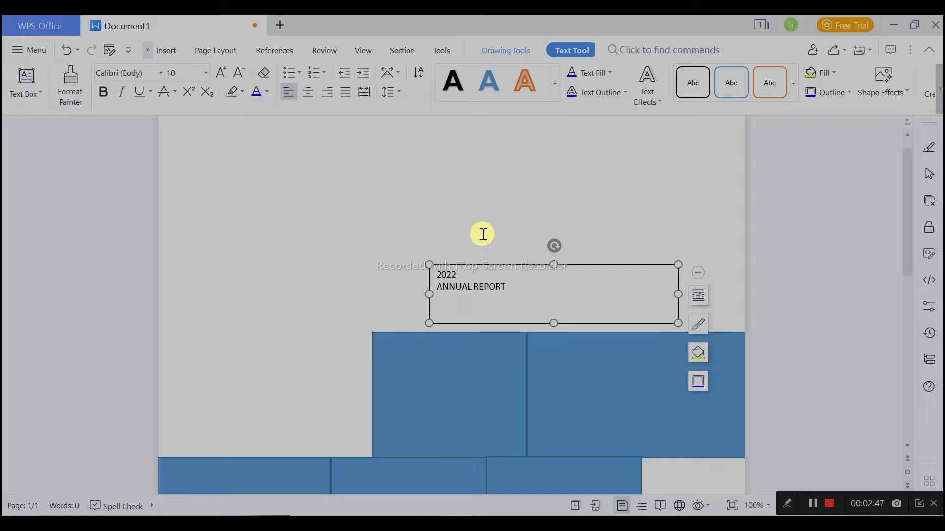
# Step: Set all title text to size 56 in Bahnschrift SemiBold
pyautogui.hotkey('ctrl', 'a')
pyautogui.click(209, 72)
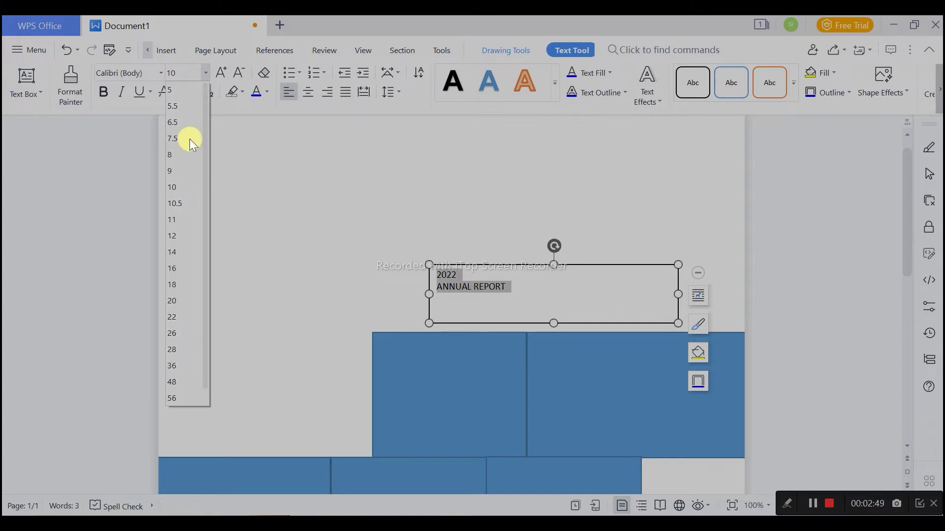
pyautogui.click(182, 394)
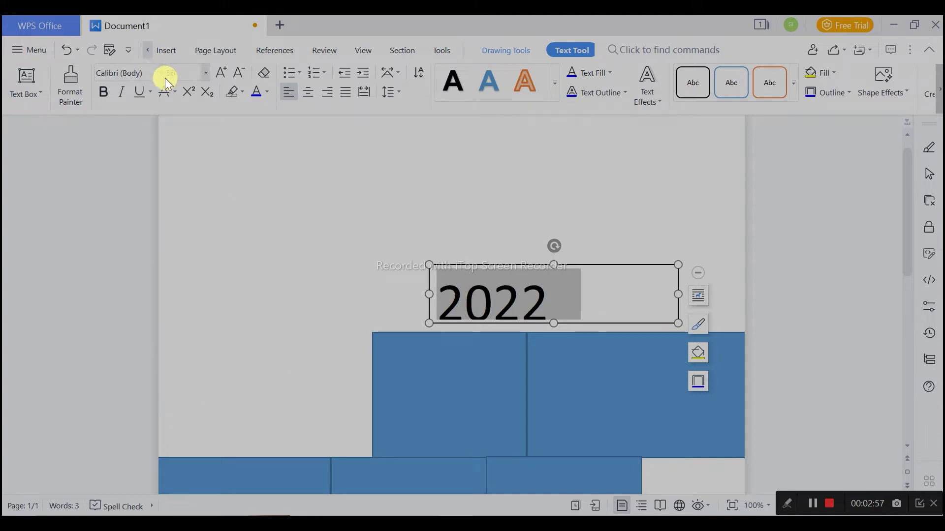
pyautogui.moveTo(552, 259); pyautogui.dragTo(540, 211)
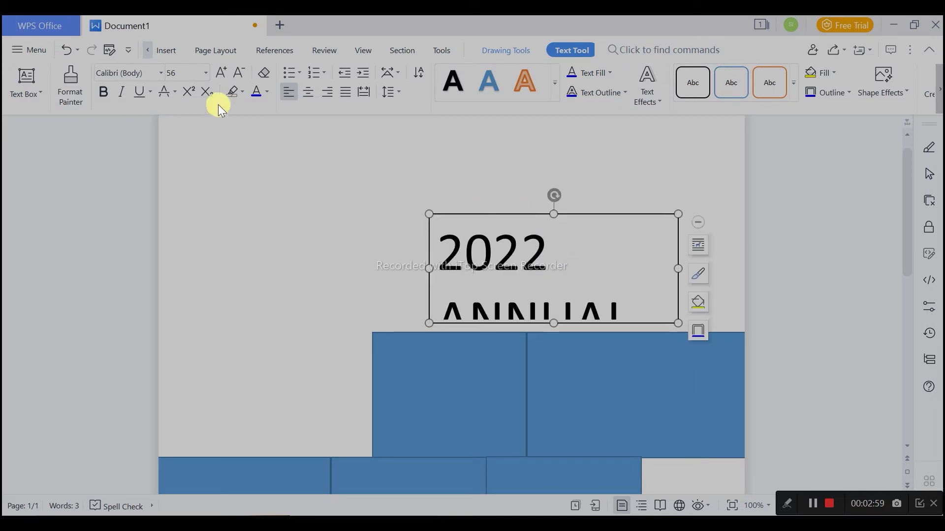
pyautogui.click(163, 74)
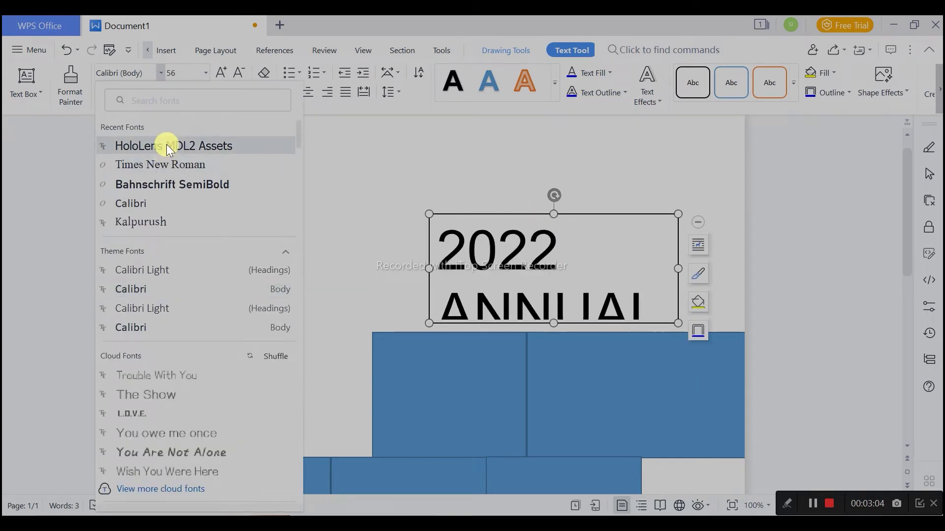
pyautogui.click(190, 185)
# Step: Reduce the word ANNUAL to 24 pt
pyautogui.click(458, 305)
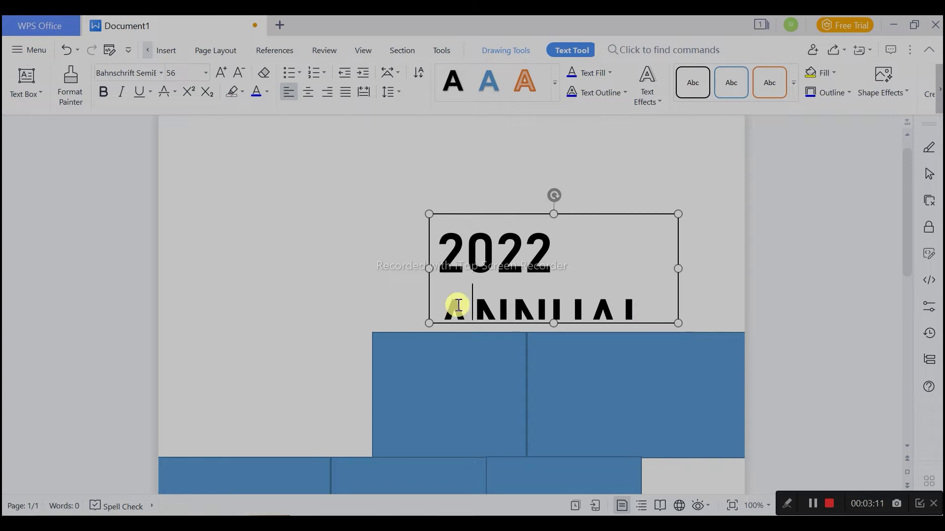
pyautogui.moveTo(458, 305); pyautogui.dragTo(703, 343)
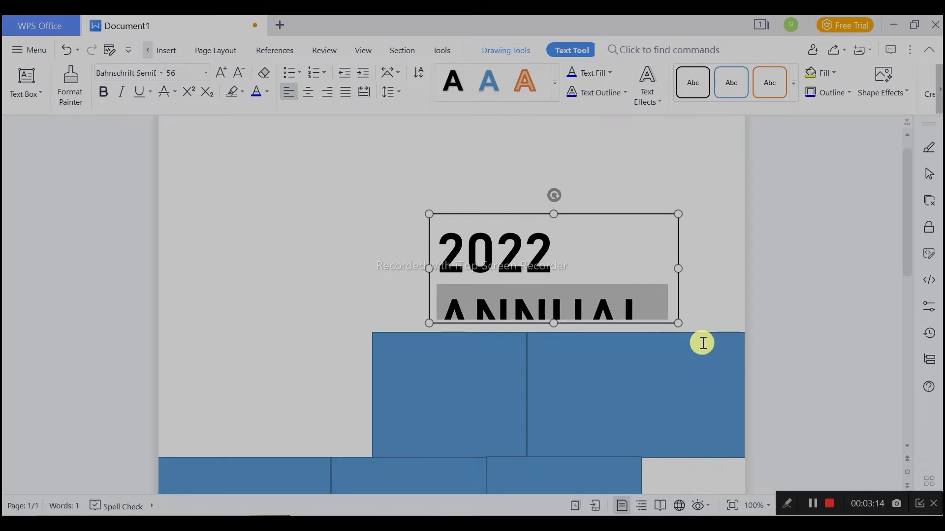
pyautogui.click(240, 72)
pyautogui.click(239, 73)
pyautogui.click(239, 73)
pyautogui.click(243, 71)
pyautogui.click(242, 70)
pyautogui.click(574, 298)
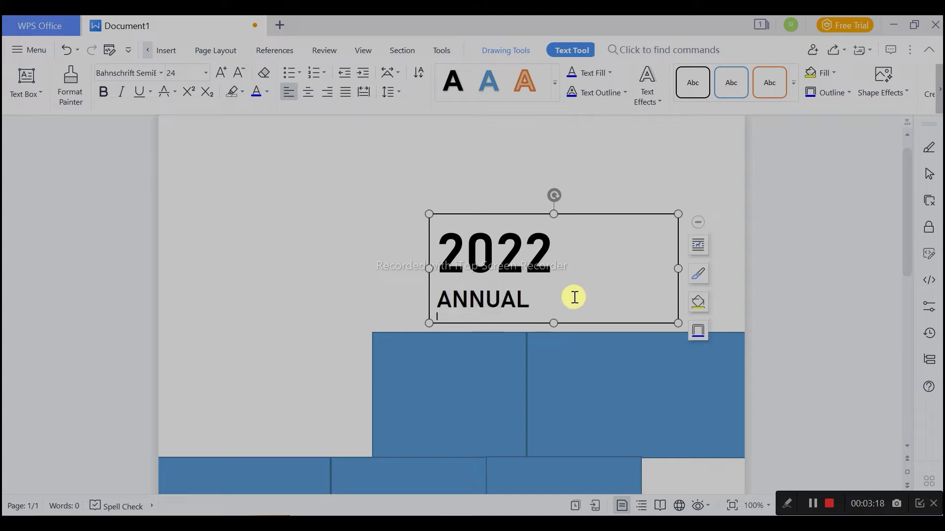
# Step: Extend the box to reveal REPORT, reduce it to 24 pt, and select the ANNUAL REPORT line
pyautogui.moveTo(553, 323); pyautogui.dragTo(553, 381)
pyautogui.moveTo(647, 362); pyautogui.dragTo(436, 363)
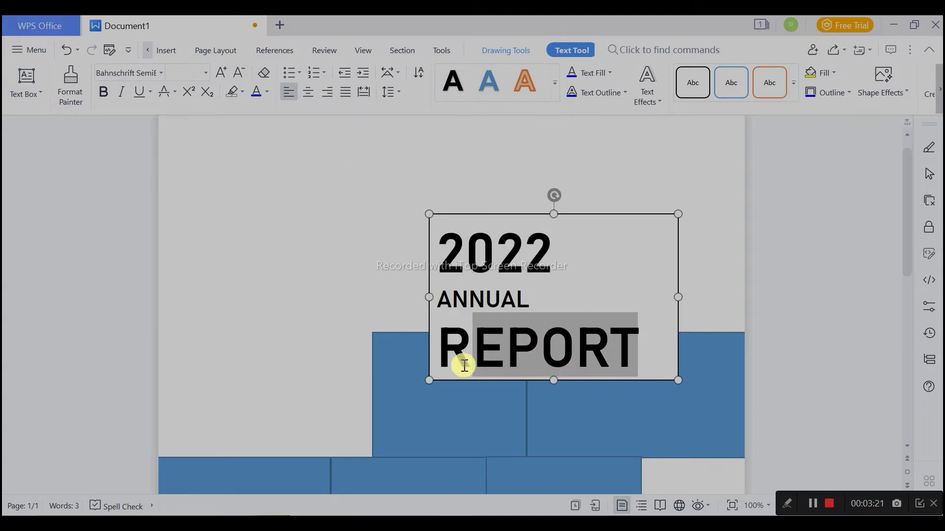
pyautogui.click(226, 76)
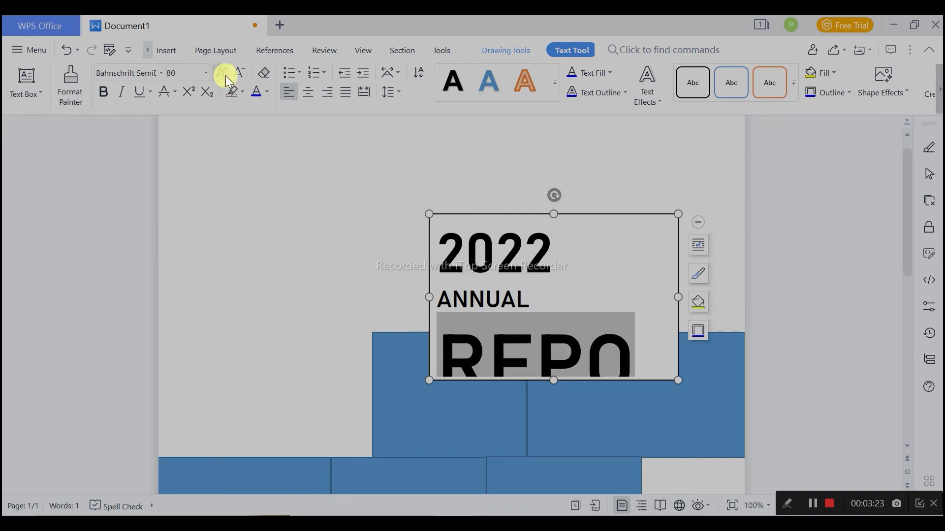
pyautogui.click(242, 71)
pyautogui.click(241, 72)
pyautogui.click(241, 72)
pyautogui.click(241, 72)
pyautogui.click(241, 71)
pyautogui.click(505, 301)
pyautogui.click(579, 299)
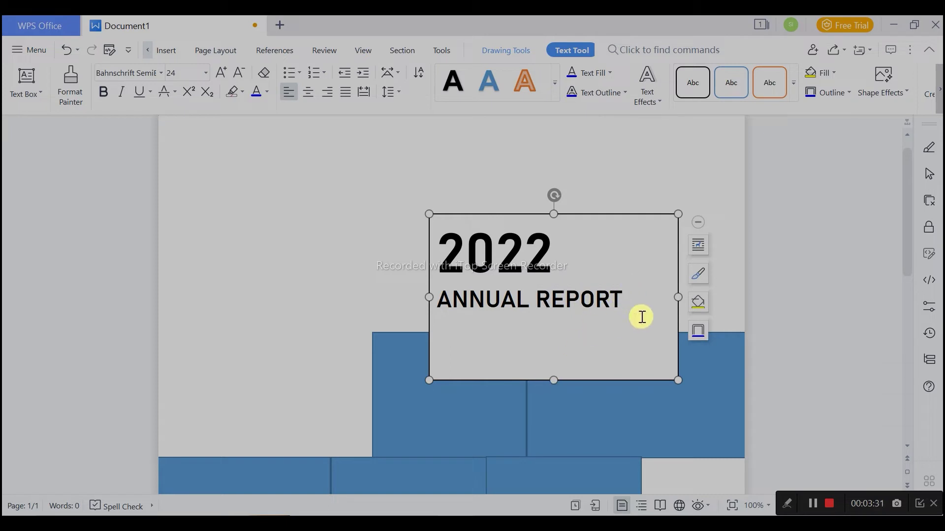
pyautogui.moveTo(639, 316); pyautogui.dragTo(445, 305)
pyautogui.click(627, 337)
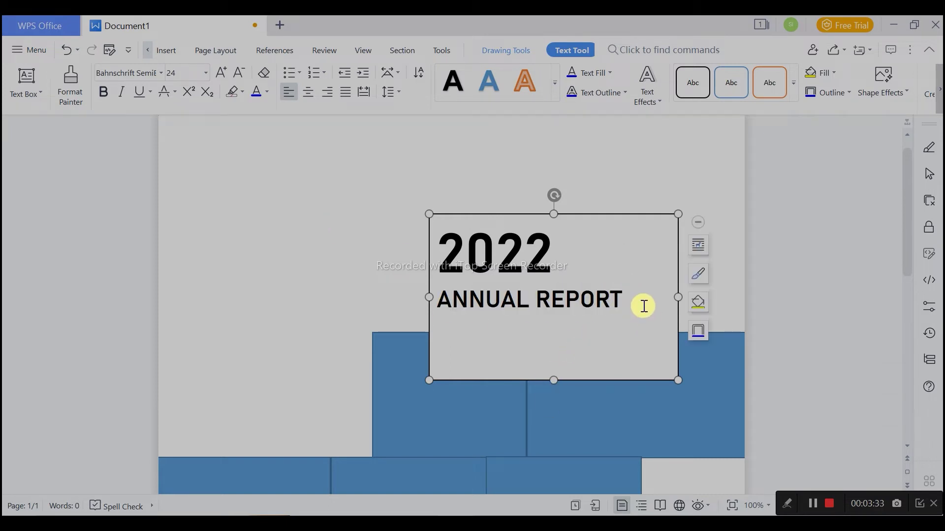
pyautogui.moveTo(642, 306); pyautogui.dragTo(427, 315)
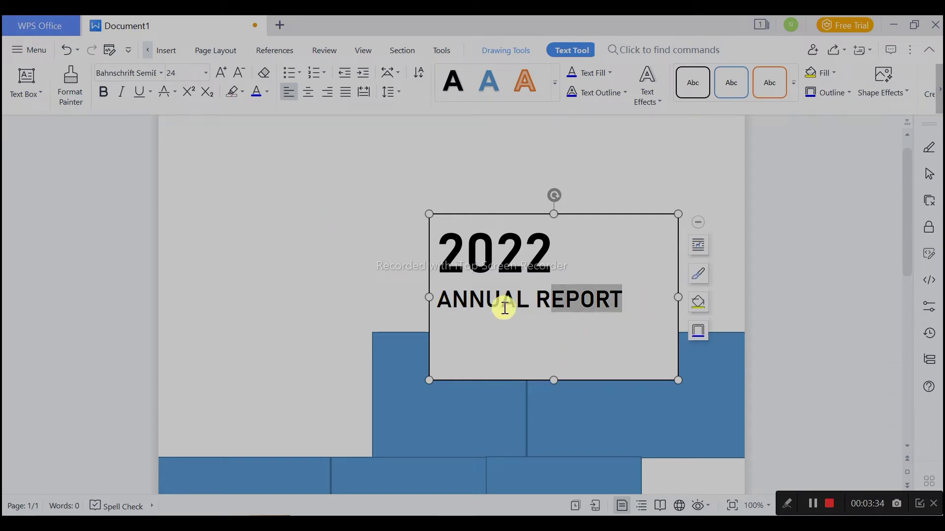
# Step: Shrink ANNUAL REPORT slightly, fit the box to the text, and move it toward the top right
pyautogui.click(242, 81)
pyautogui.moveTo(555, 380); pyautogui.dragTo(565, 315)
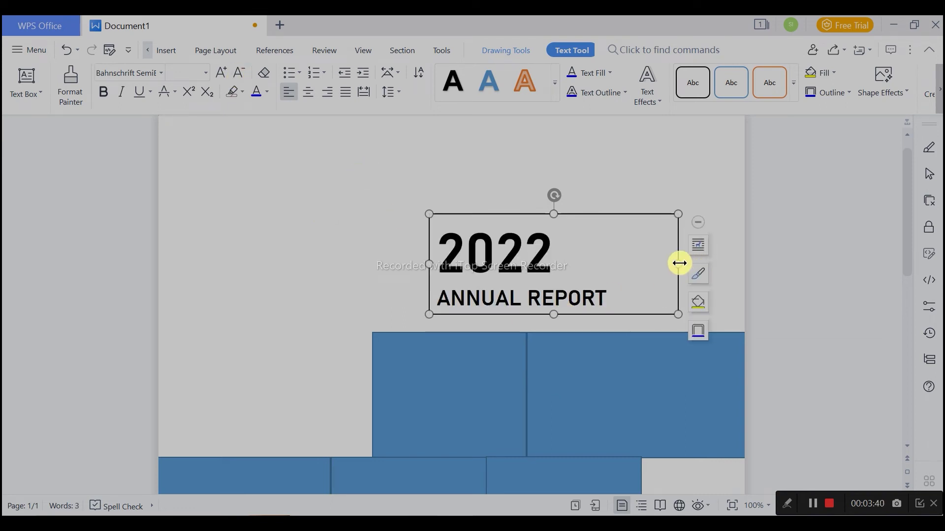
pyautogui.moveTo(679, 264); pyautogui.dragTo(673, 264)
pyautogui.click(308, 92)
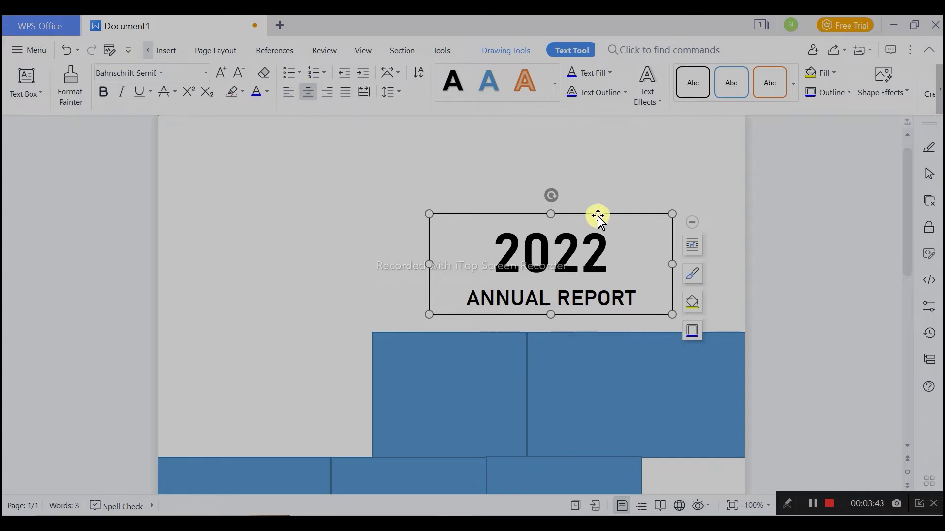
pyautogui.moveTo(602, 215); pyautogui.dragTo(675, 250)
pyautogui.click(289, 92)
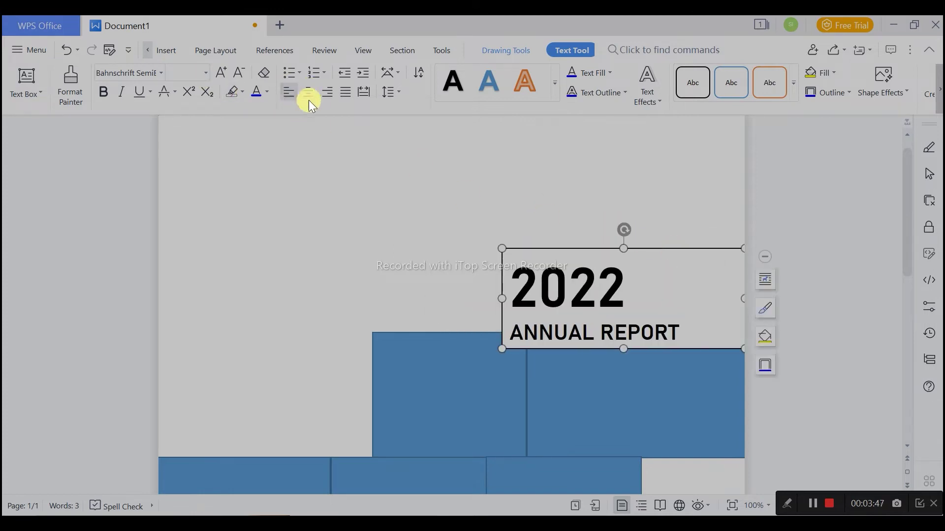
# Step: Give the title text box no fill and no outline
pyautogui.doubleClick(724, 250)
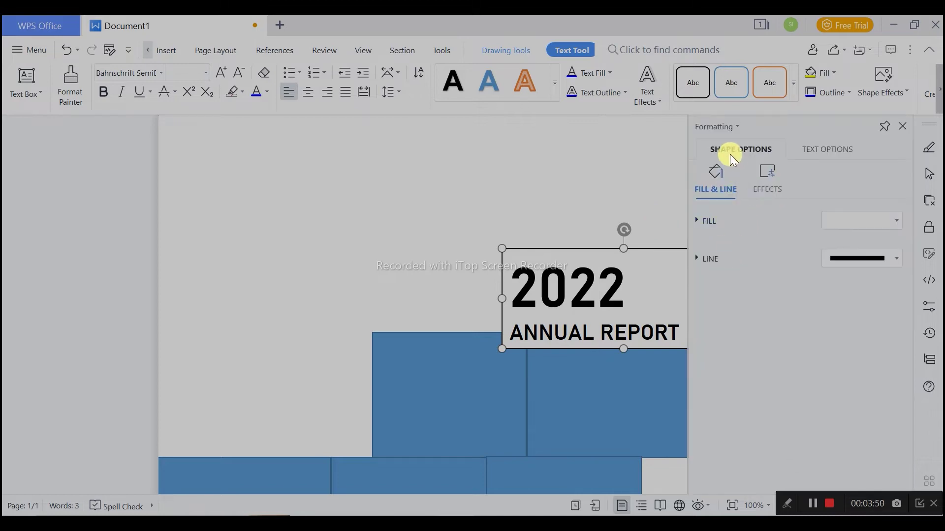
pyautogui.click(722, 221)
pyautogui.click(725, 243)
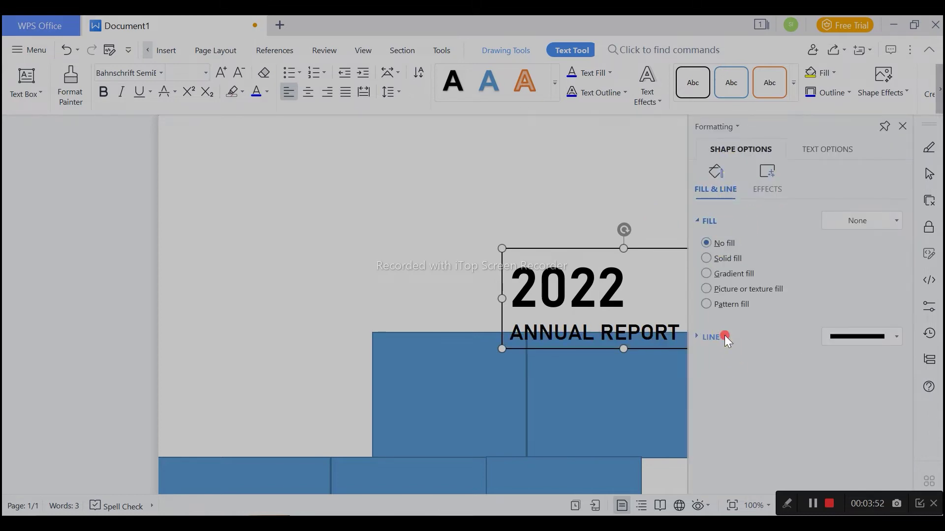
pyautogui.click(725, 336)
pyautogui.click(737, 360)
# Step: Right-align the title, nudge the box up and left, and select 2022
pyautogui.click(623, 282)
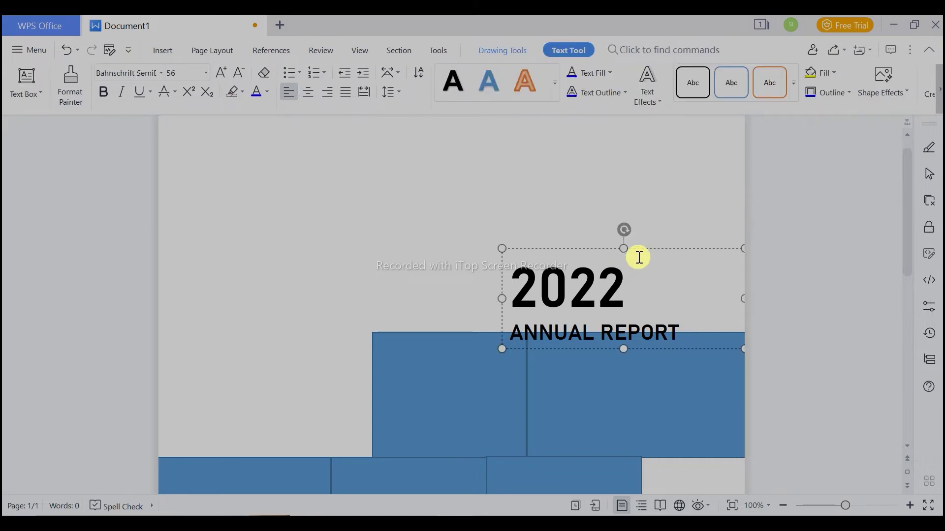
pyautogui.moveTo(654, 249); pyautogui.dragTo(650, 229)
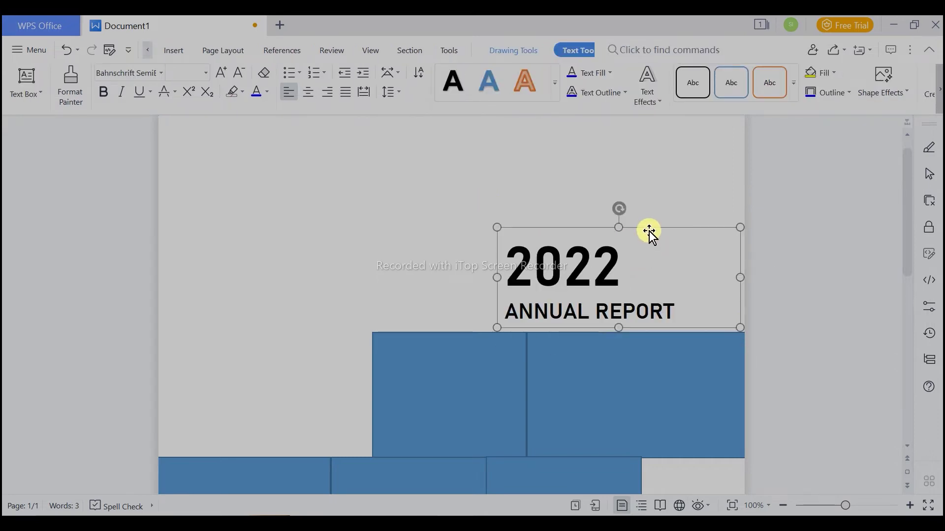
pyautogui.click(336, 93)
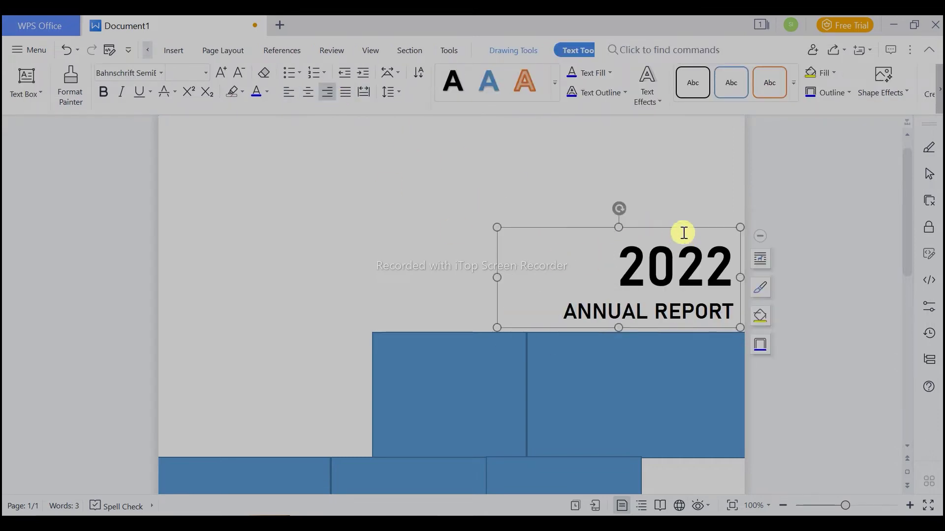
pyautogui.moveTo(671, 228)
pyautogui.mouseDown()
pyautogui.moveTo(650, 226)
pyautogui.moveTo(662, 227)
pyautogui.mouseUp()
pyautogui.click(813, 267)
pyautogui.click(710, 270)
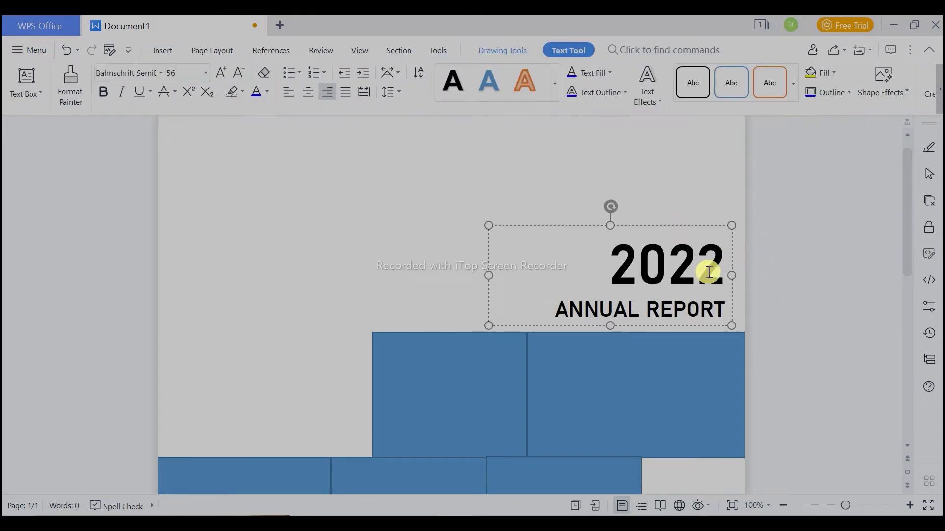
pyautogui.moveTo(711, 270); pyautogui.dragTo(616, 274)
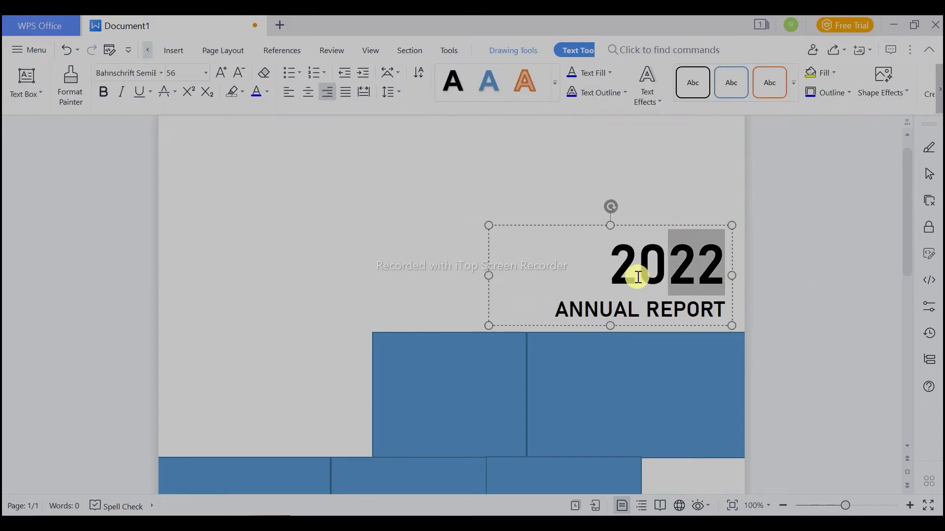
# Step: Set 2022 in the Adobe Ming Std L font
pyautogui.click(159, 73)
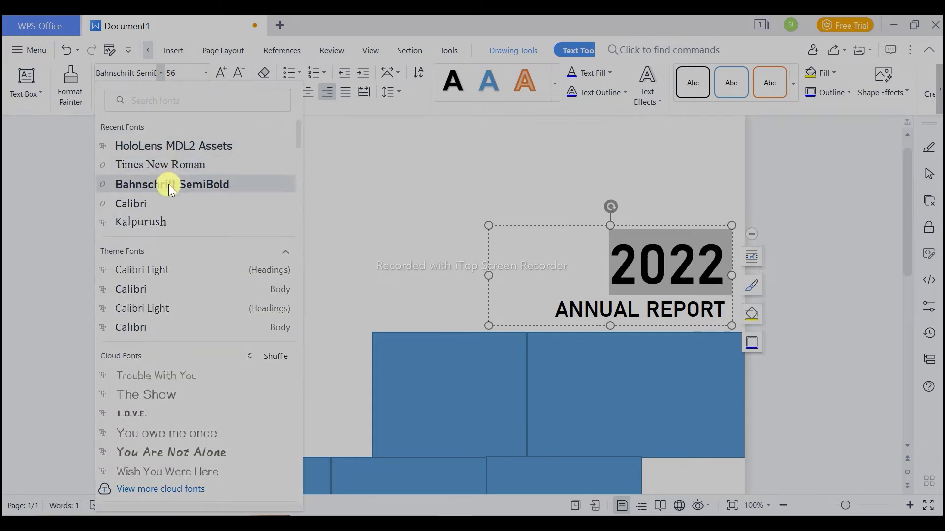
pyautogui.scroll(-2, 170, 379)
pyautogui.scroll(-4, 181, 380)
pyautogui.scroll(-3, 188, 378)
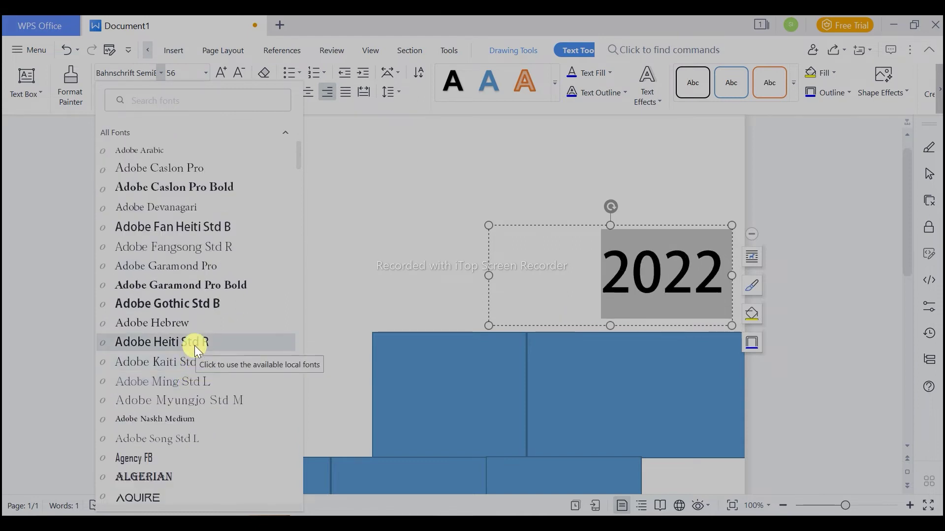
pyautogui.click(196, 380)
# Step: Apply Adobe Ming Std L to ANNUAL REPORT and lift the title box slightly higher
pyautogui.click(610, 326)
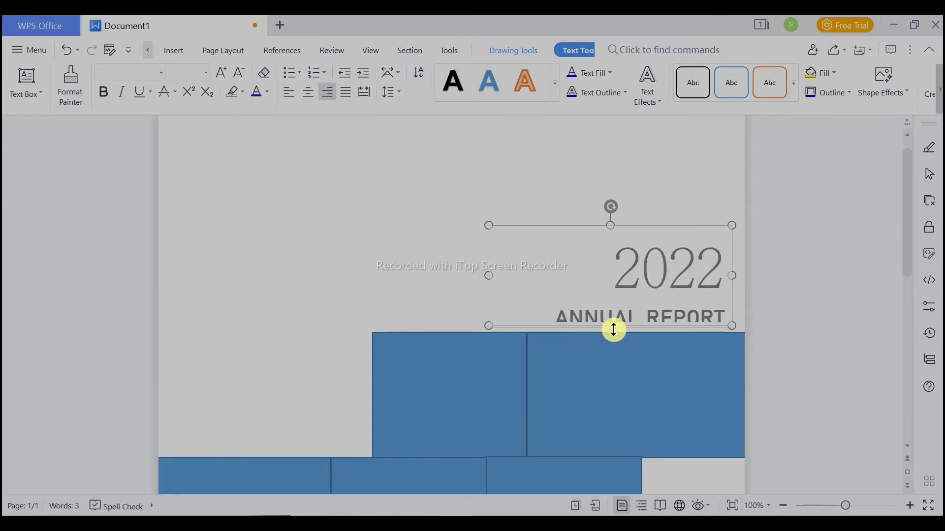
pyautogui.moveTo(557, 317); pyautogui.dragTo(739, 313)
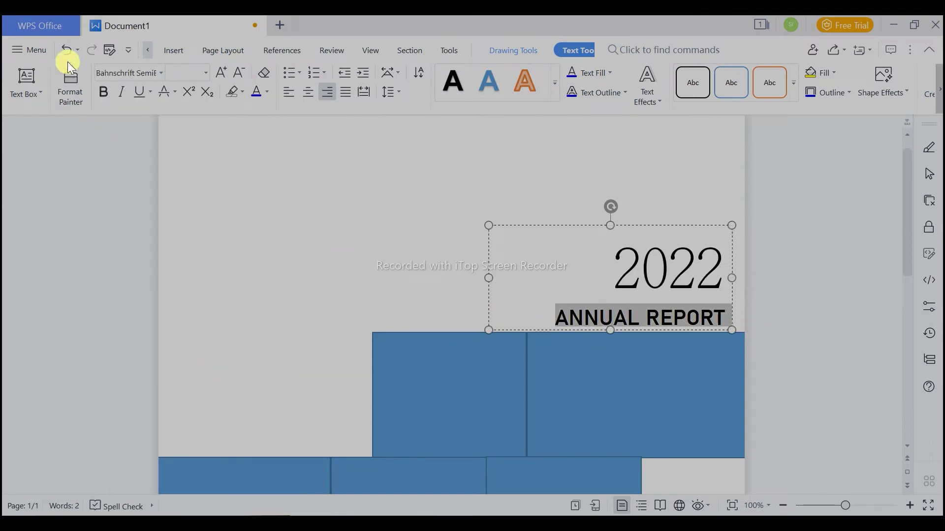
pyautogui.click(161, 72)
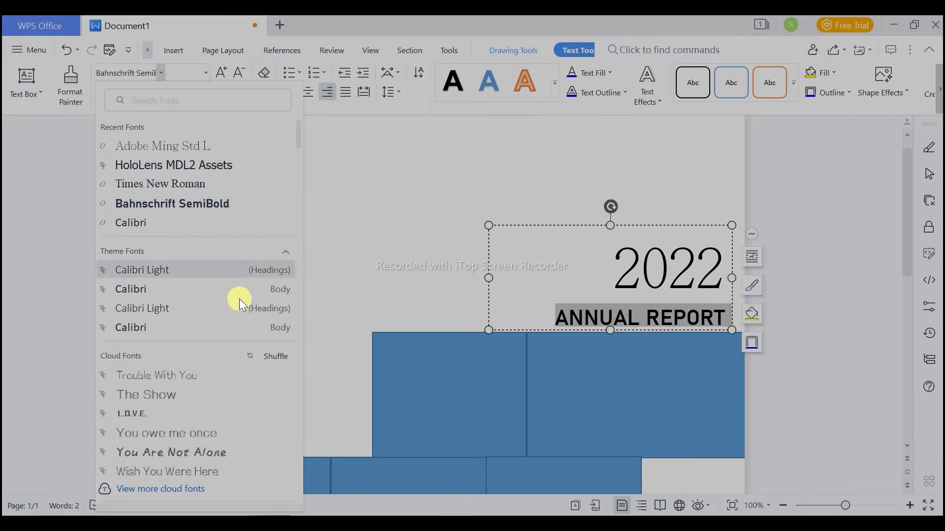
pyautogui.click(202, 143)
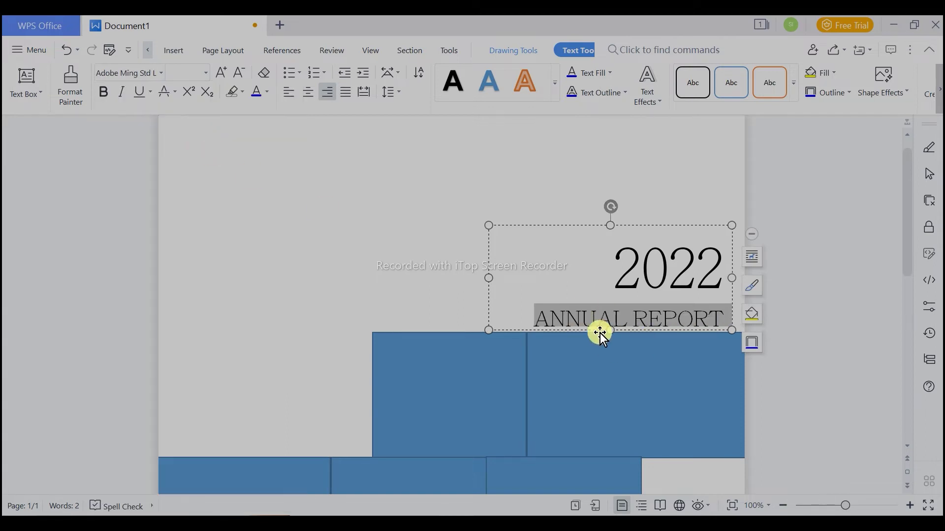
pyautogui.moveTo(607, 223); pyautogui.dragTo(612, 211)
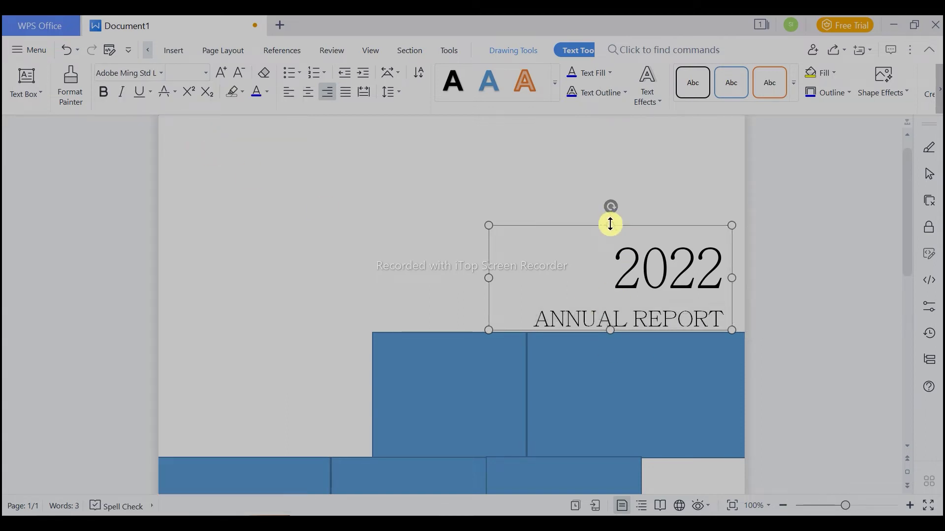
pyautogui.click(789, 299)
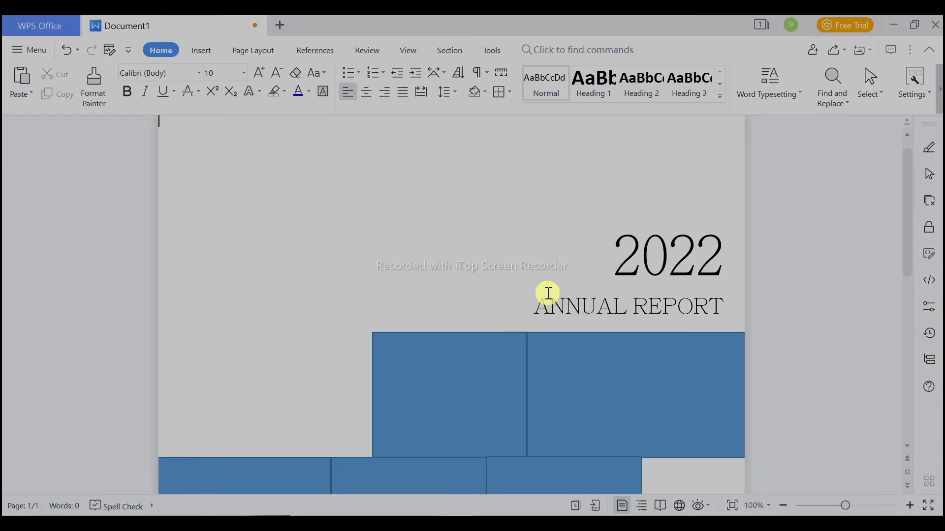
# Step: Fill the upper-left blue block with a flower photo using a picture fill from a file
pyautogui.click(549, 293)
pyautogui.click(475, 254)
pyautogui.scroll(-3, 467, 246)
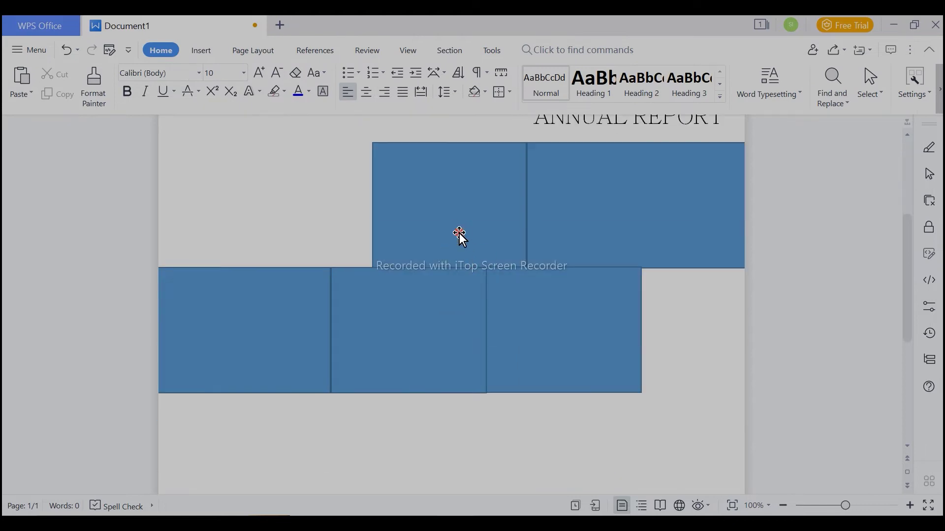
pyautogui.click(459, 233)
pyautogui.click(480, 224)
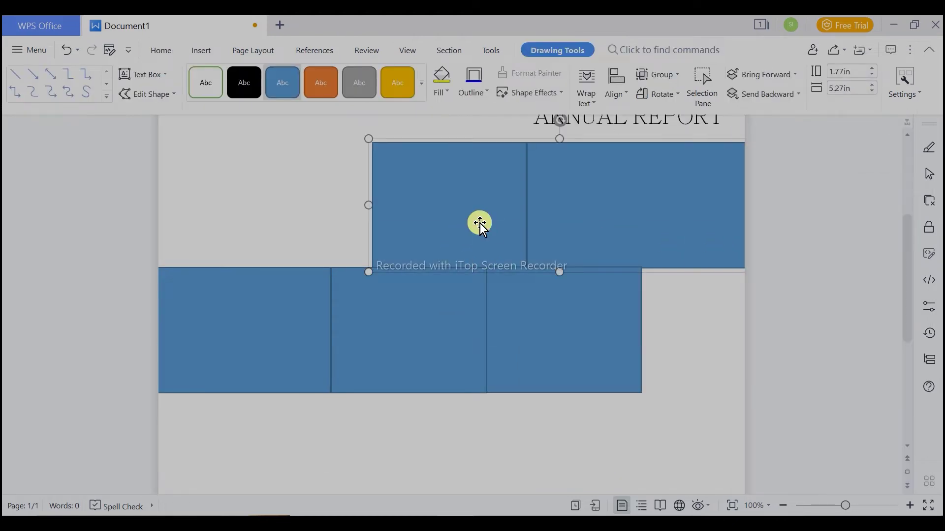
pyautogui.doubleClick(480, 224)
pyautogui.click(773, 263)
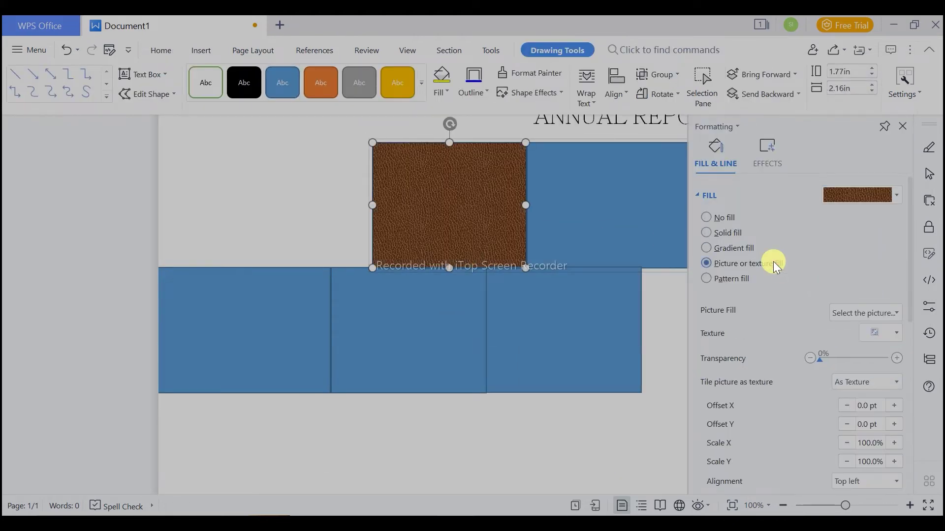
pyautogui.click(856, 330)
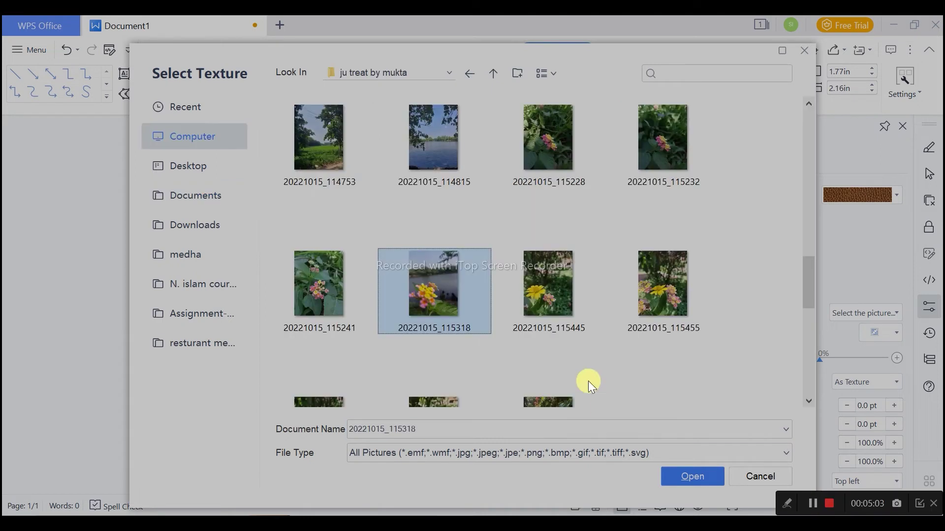
pyautogui.click(690, 479)
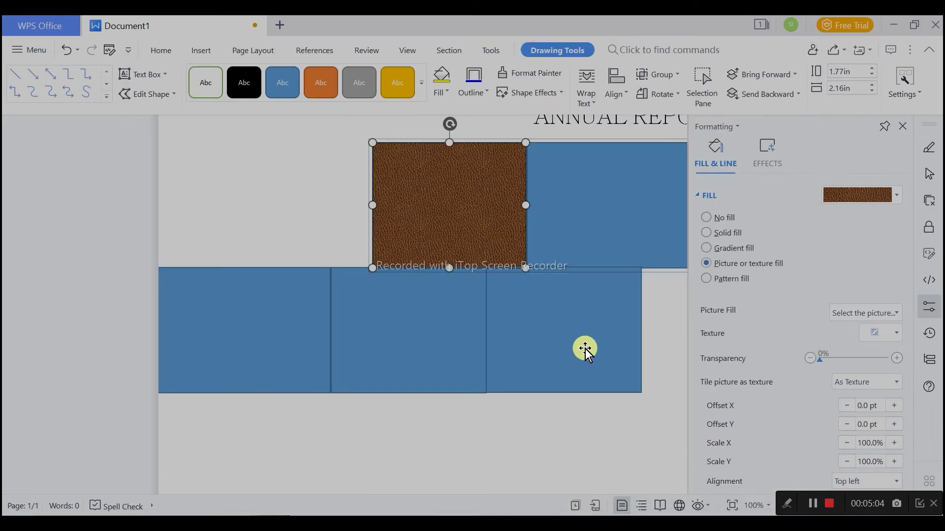
# Step: Fill the middle lower blue block with a flower photo from the photo folder
pyautogui.click(616, 241)
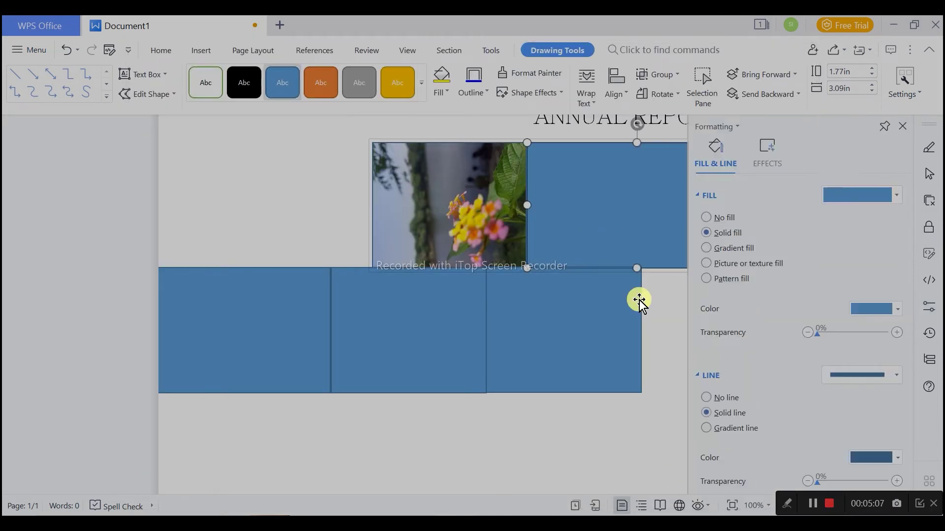
pyautogui.click(244, 356)
pyautogui.click(429, 356)
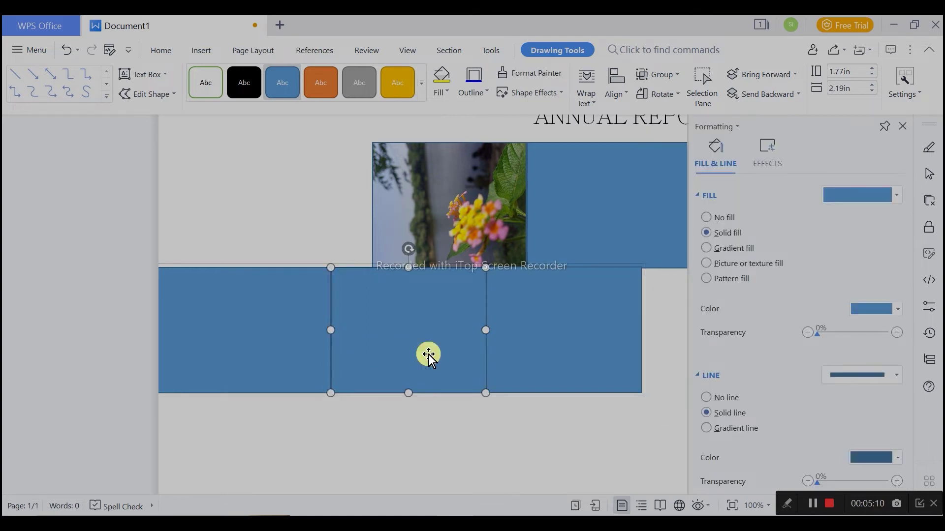
pyautogui.click(778, 264)
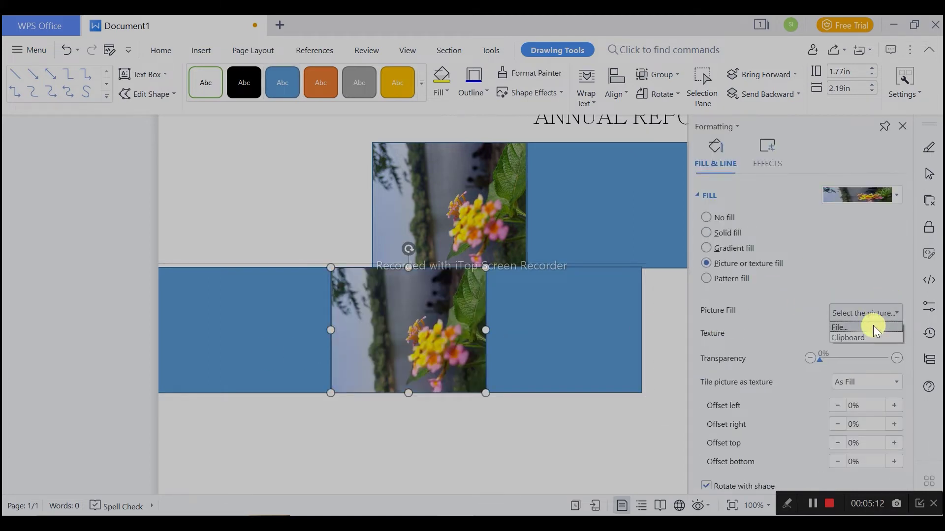
pyautogui.click(873, 329)
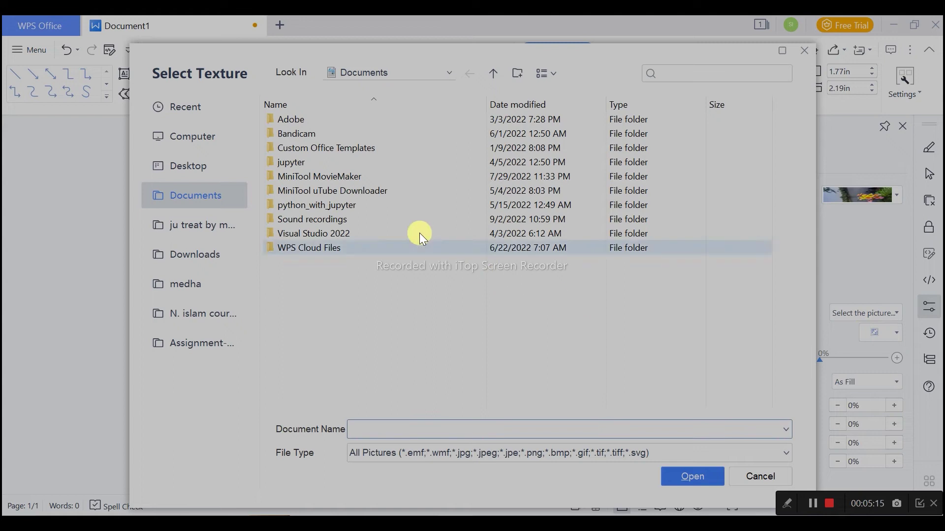
pyautogui.click(194, 225)
pyautogui.scroll(-5, 512, 288)
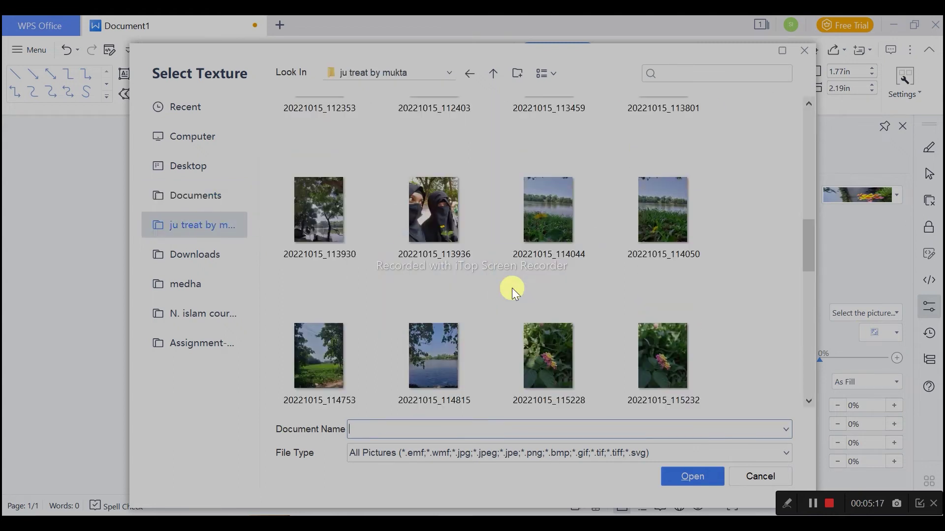
pyautogui.scroll(-5, 578, 329)
pyautogui.doubleClick(347, 234)
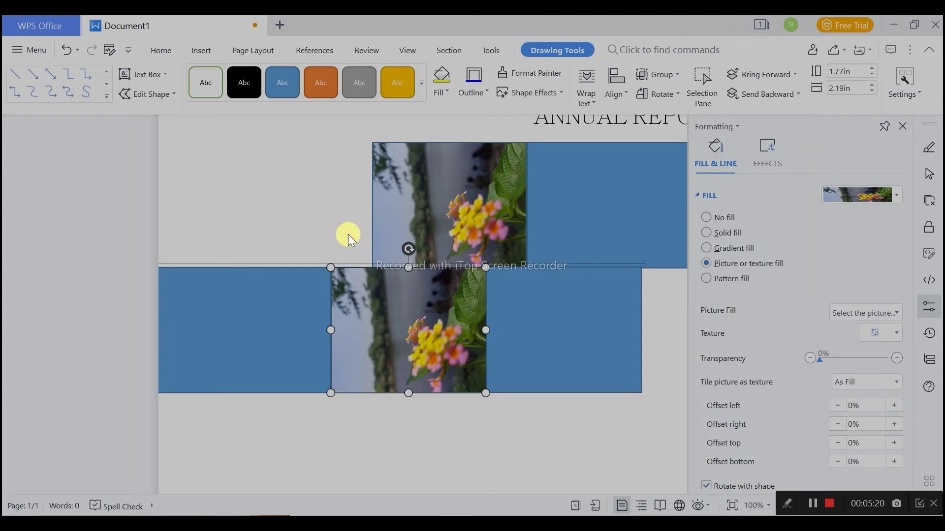
# Step: Give the lower-right blue block a picture fill loaded from the photo folder
pyautogui.click(556, 347)
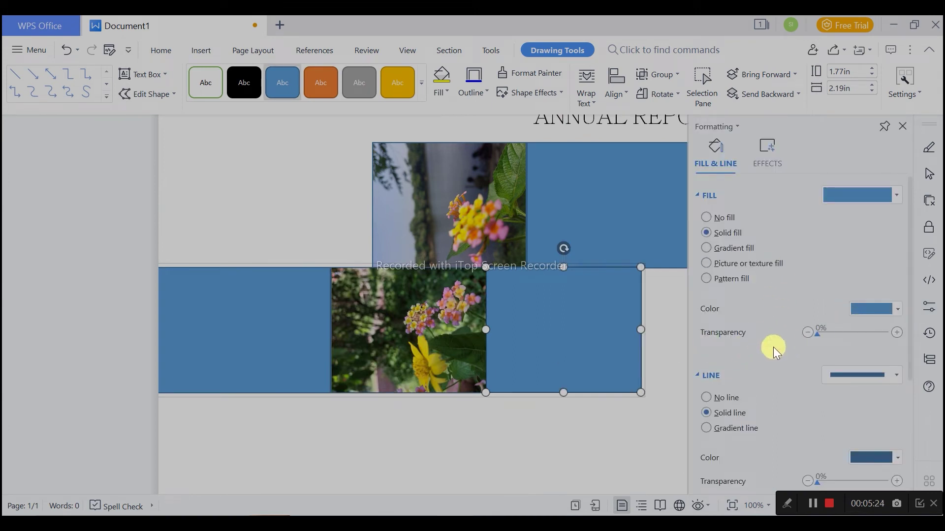
pyautogui.click(773, 264)
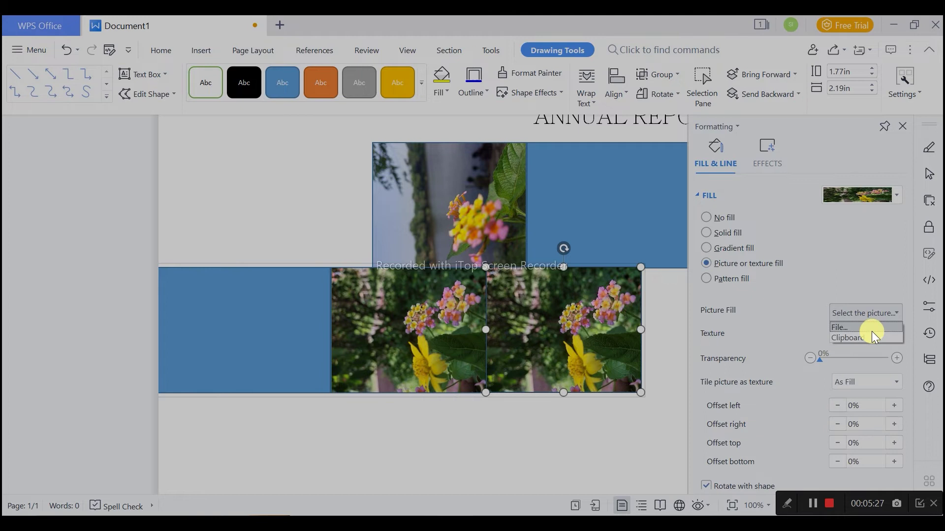
pyautogui.click(873, 332)
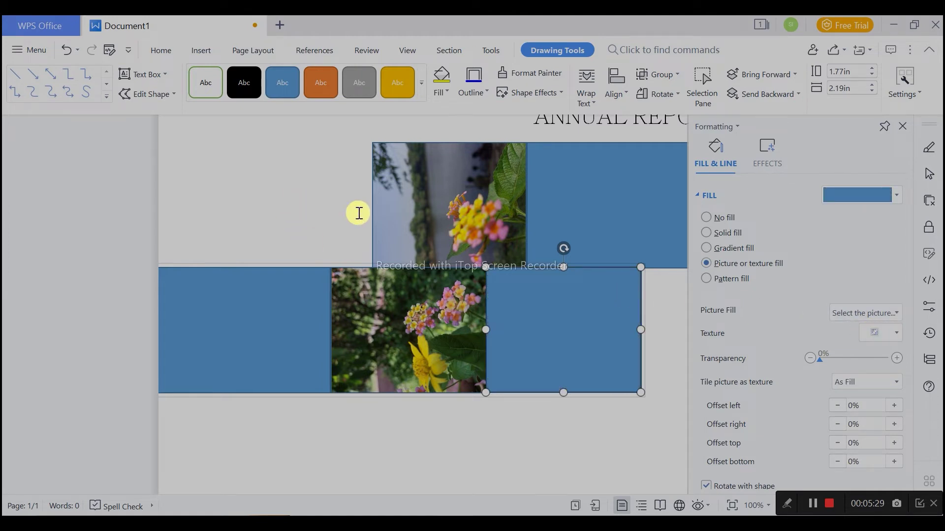
pyautogui.click(880, 313)
pyautogui.click(867, 330)
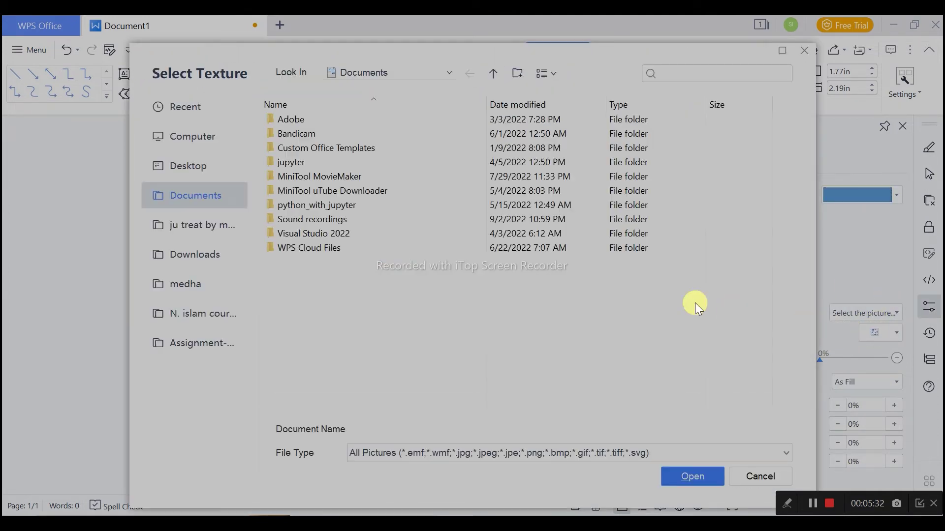
pyautogui.click(211, 228)
pyautogui.scroll(-5, 628, 306)
pyautogui.scroll(-3, 628, 306)
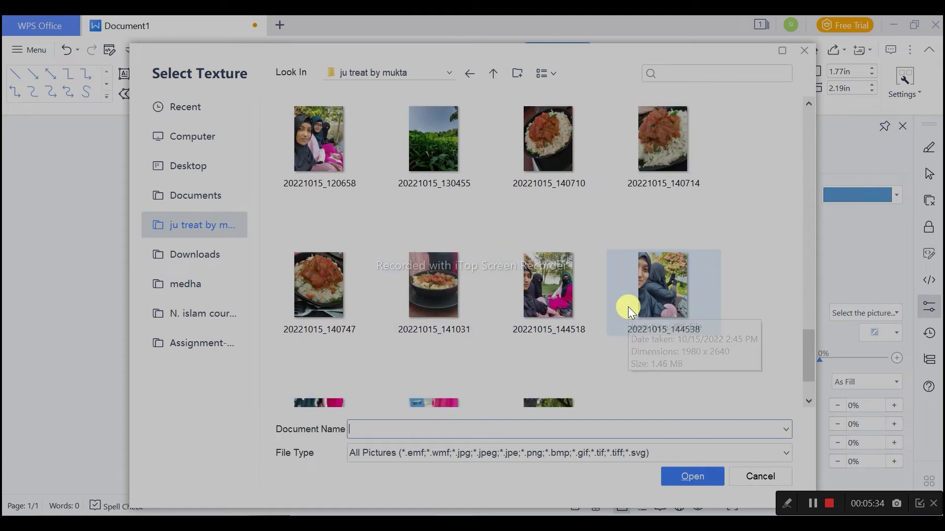
pyautogui.scroll(2, 670, 350)
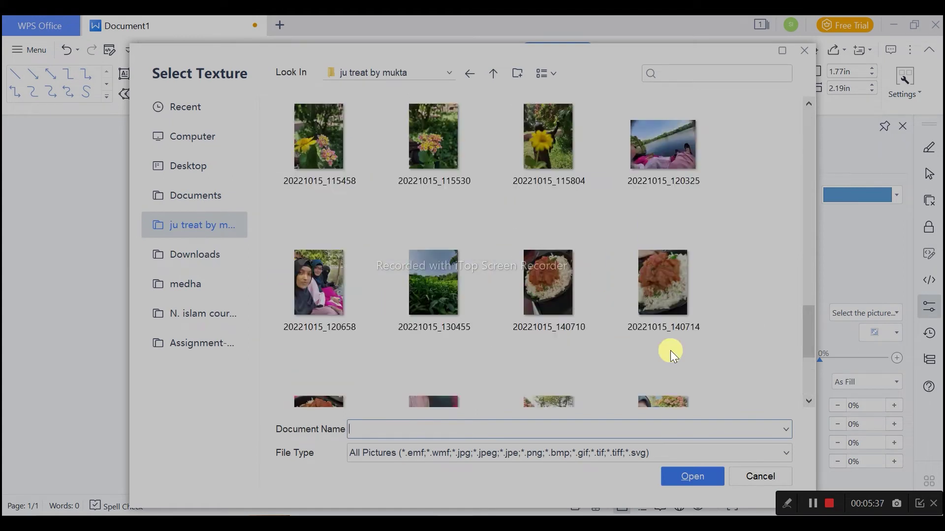
pyautogui.scroll(3, 640, 315)
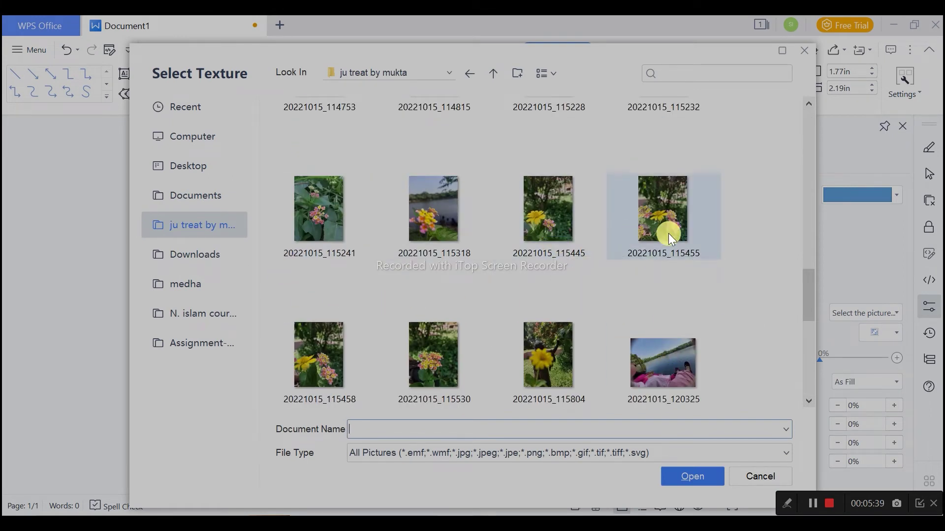
pyautogui.doubleClick(668, 234)
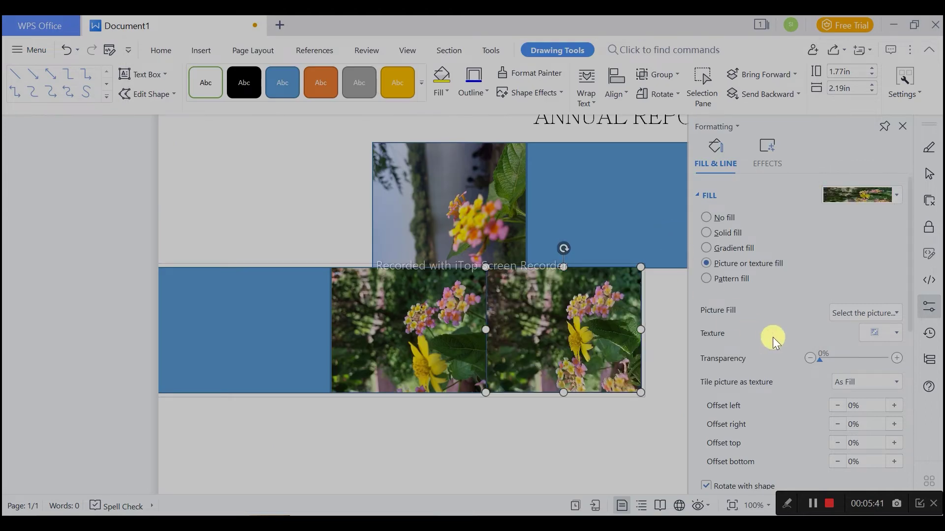
# Step: Replace that fill with the lakeside grass photo 20221015_114050
pyautogui.click(877, 318)
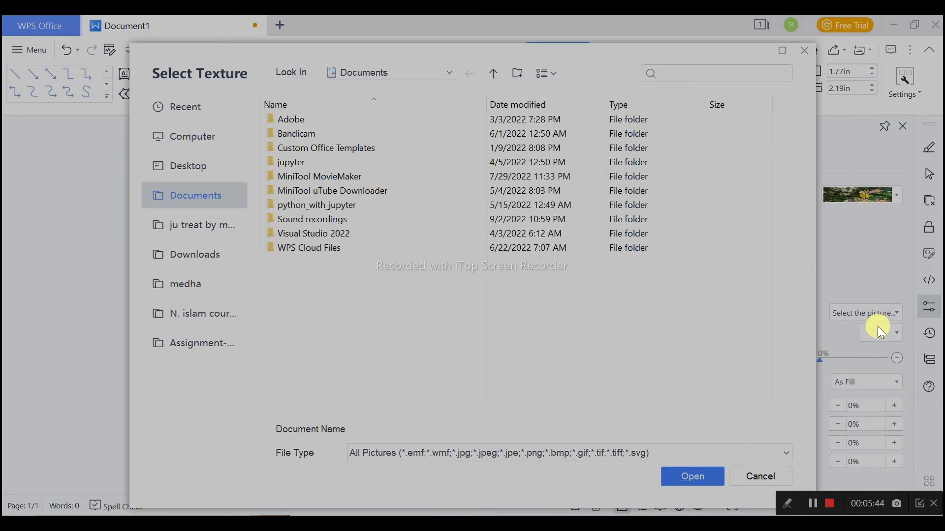
pyautogui.click(179, 224)
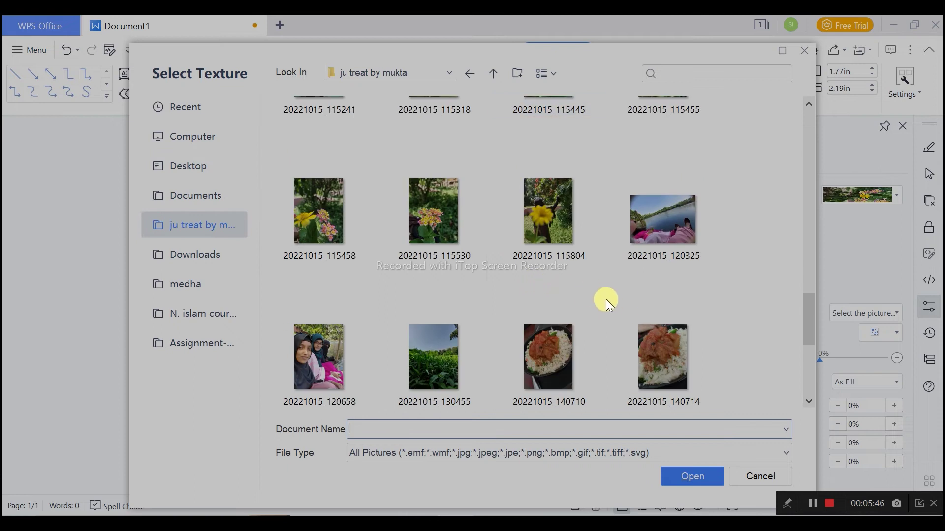
pyautogui.scroll(-5, 604, 294)
pyautogui.scroll(10, 680, 346)
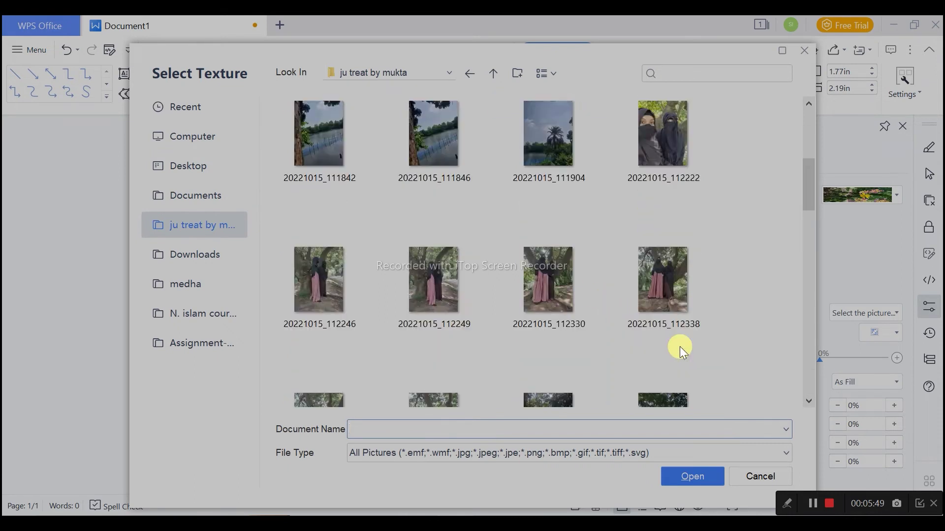
pyautogui.scroll(5, 680, 347)
pyautogui.scroll(-5, 680, 347)
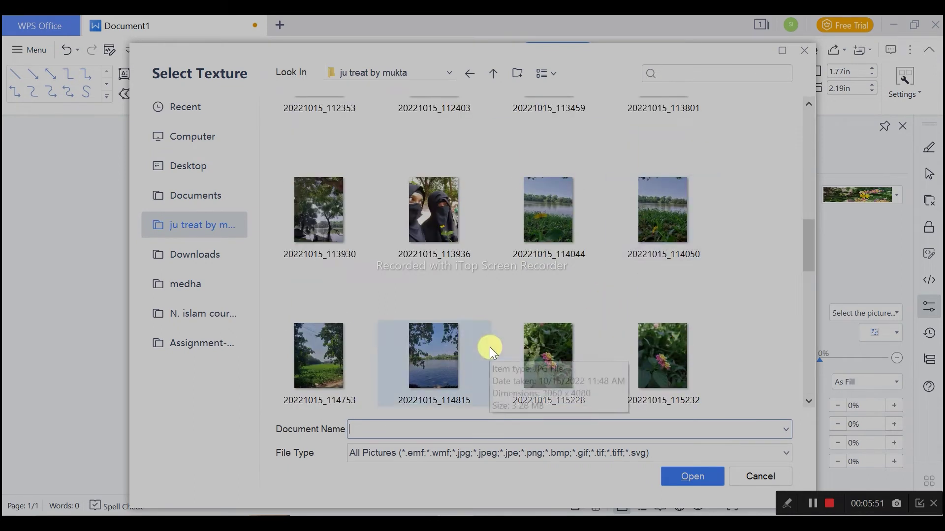
pyautogui.click(662, 234)
pyautogui.doubleClick(661, 235)
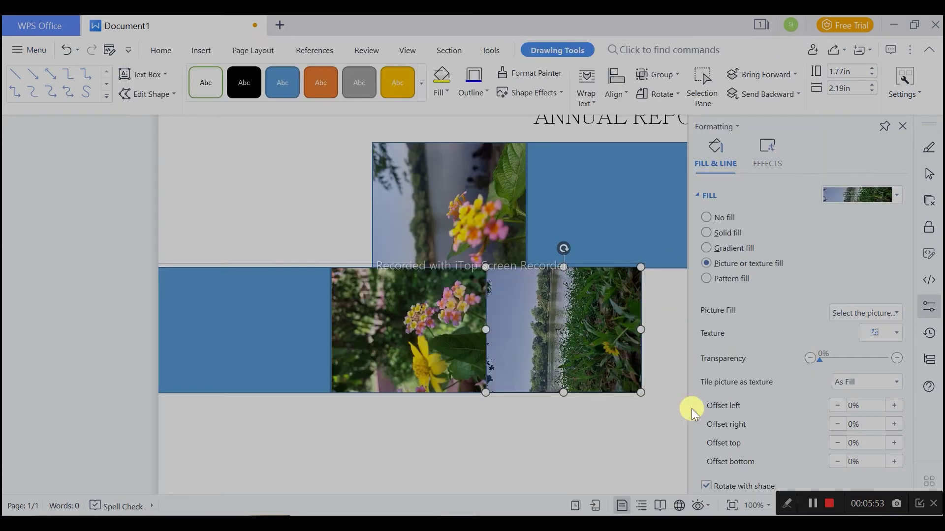
# Step: Draw a text box shape from Insert > Shapes over the upper-right blue block
pyautogui.click(671, 350)
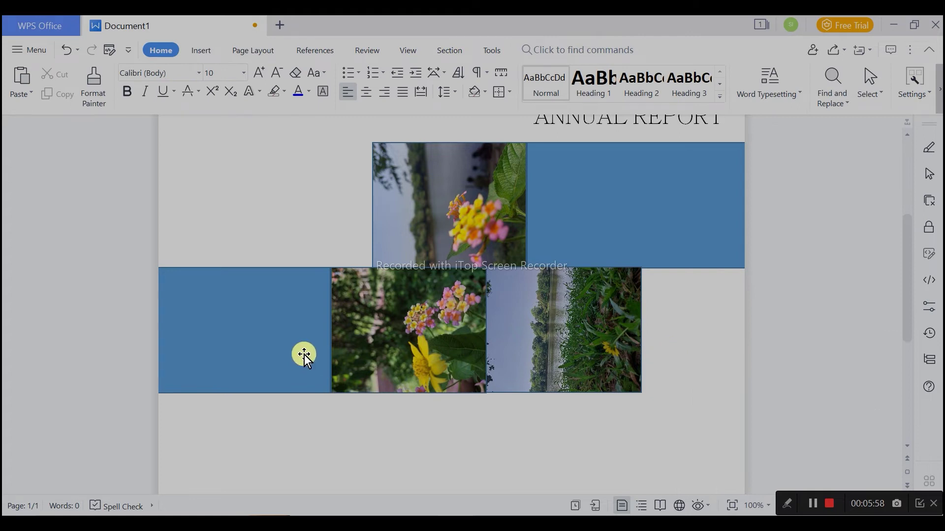
pyautogui.click(312, 342)
pyautogui.scroll(1, 650, 387)
pyautogui.scroll(3, 650, 387)
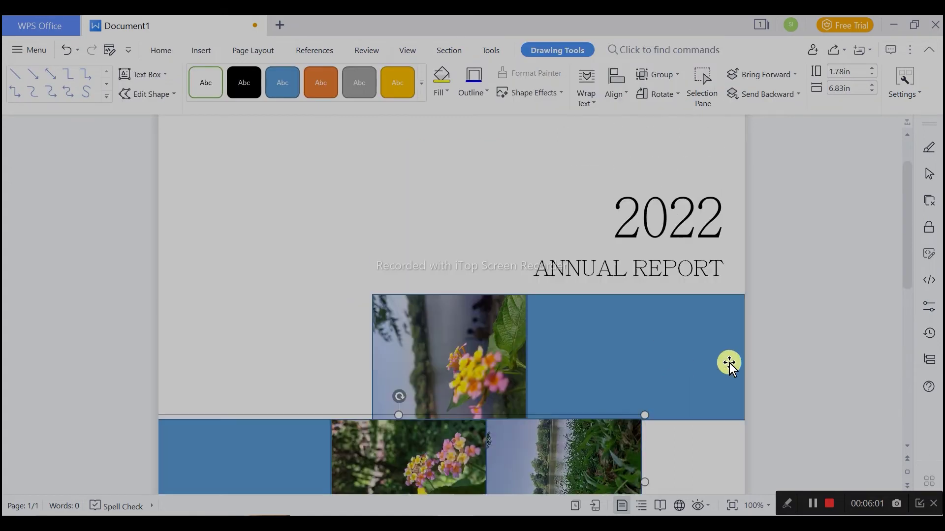
pyautogui.scroll(1, 729, 363)
pyautogui.click(661, 399)
pyautogui.click(202, 49)
pyautogui.click(217, 93)
pyautogui.click(241, 134)
pyautogui.moveTo(555, 369); pyautogui.dragTo(732, 434)
# Step: Paste the Notepad phrase 'Lorem Ipsum is simply dummy text' into the new text box
pyautogui.hotkey('alt', 'Tab')
pyautogui.click(335, 257)
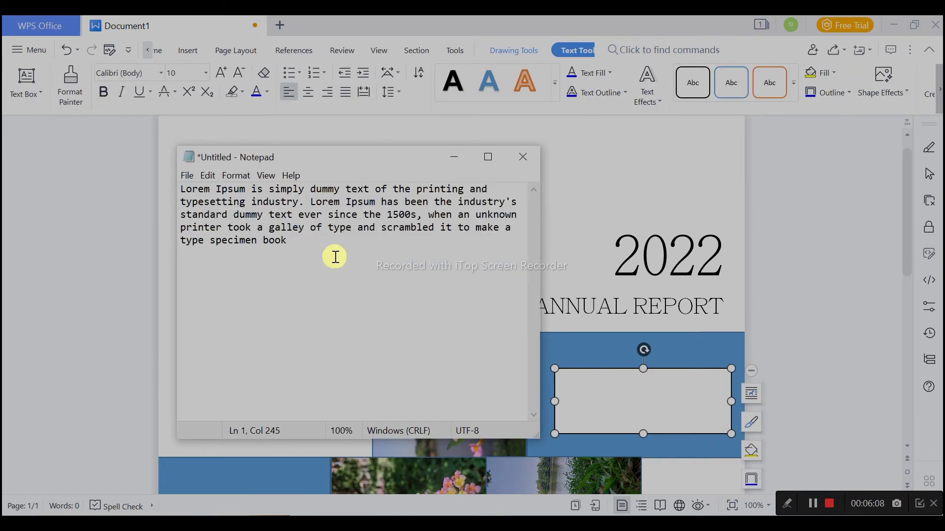
pyautogui.moveTo(181, 190); pyautogui.dragTo(374, 185)
pyautogui.hotkey('ctrl', 'c')
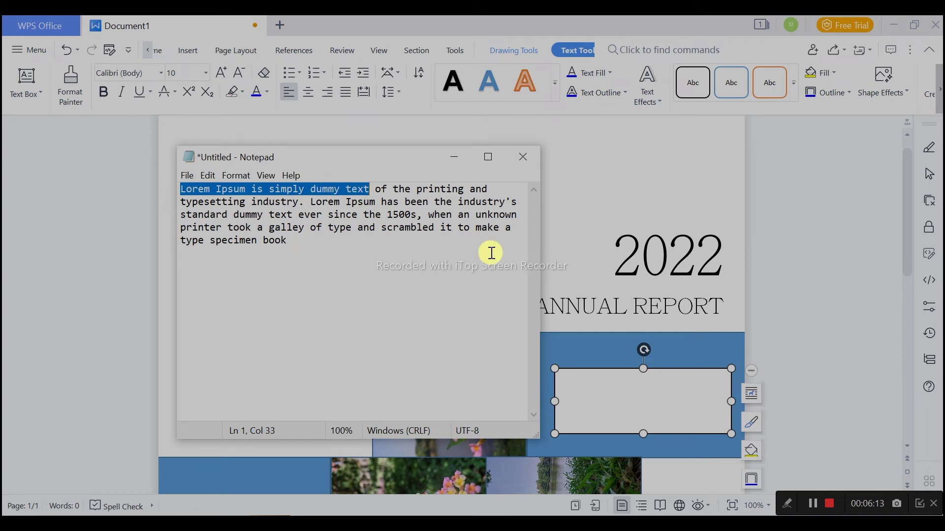
pyautogui.click(638, 404)
pyautogui.hotkey('ctrl', 'v')
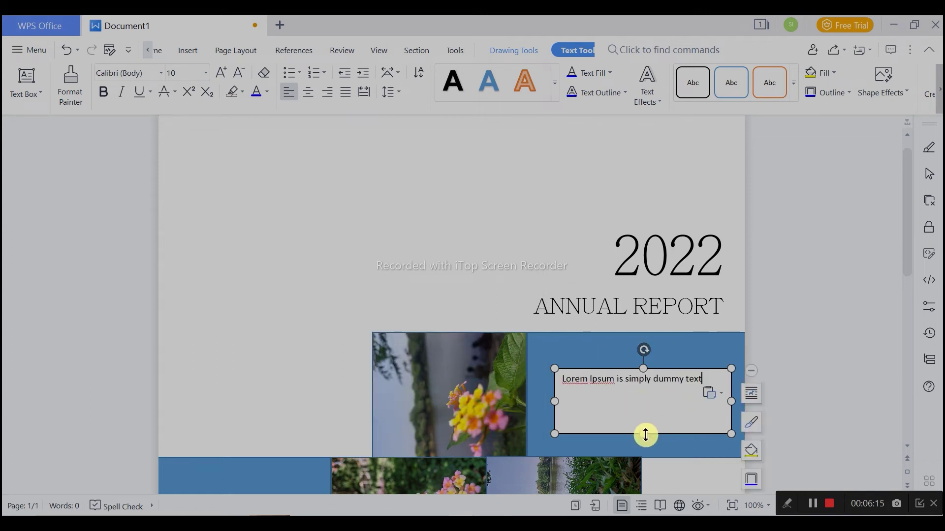
# Step: Enlarge the box text to size 14, widen the box, and paste the sentence again
pyautogui.hotkey('ctrl', 'a')
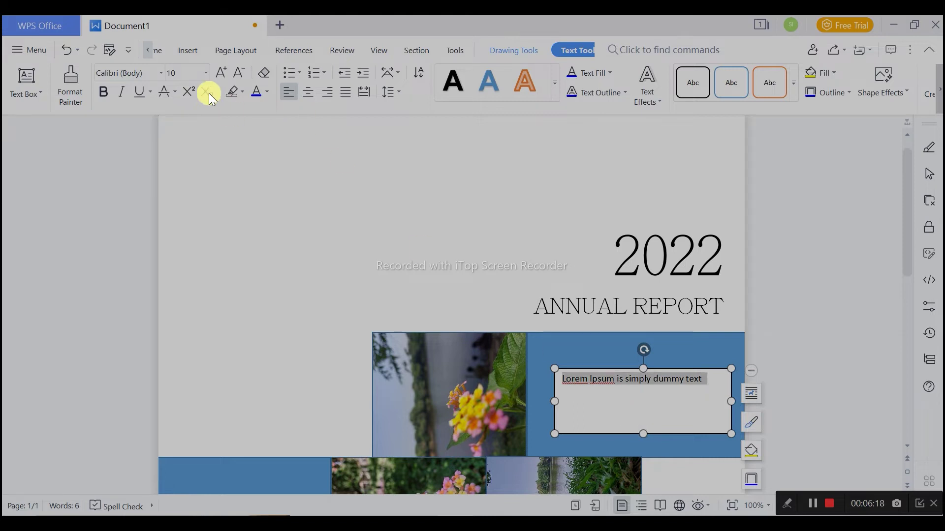
pyautogui.click(215, 70)
pyautogui.click(216, 70)
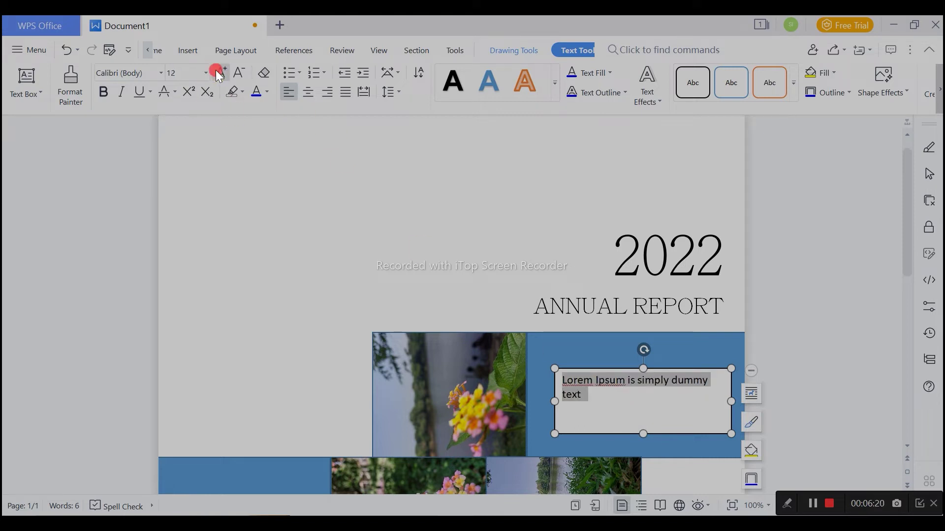
pyautogui.click(215, 70)
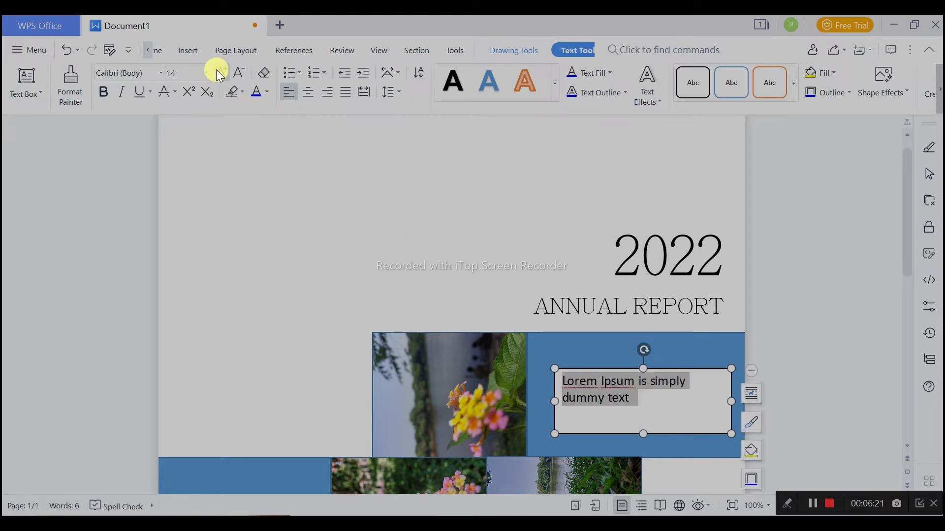
pyautogui.click(562, 397)
pyautogui.moveTo(548, 397); pyautogui.dragTo(547, 397)
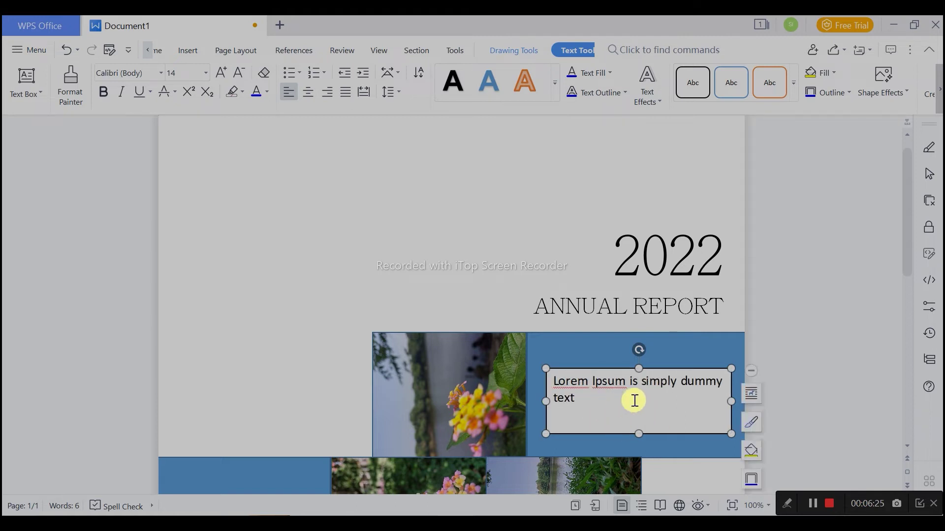
pyautogui.click(605, 388)
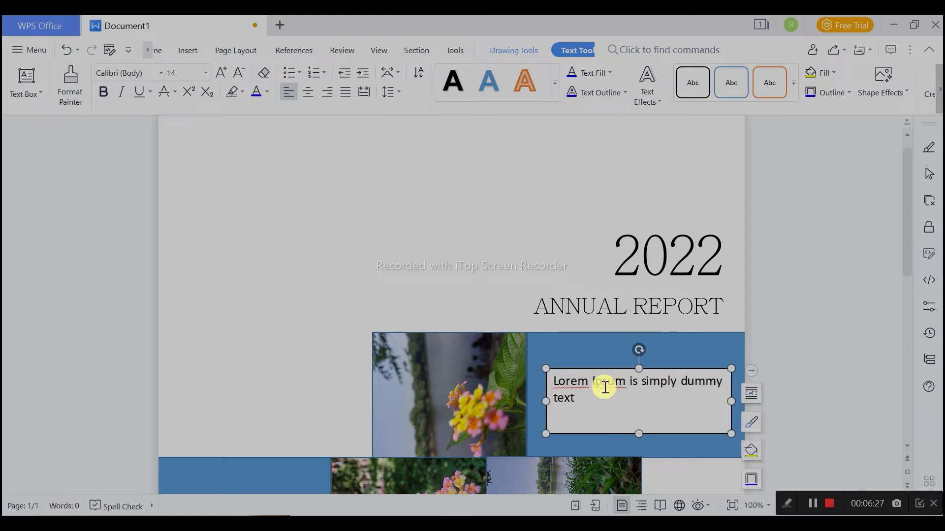
pyautogui.write('.')
pyautogui.hotkey('ctrl', 'v')
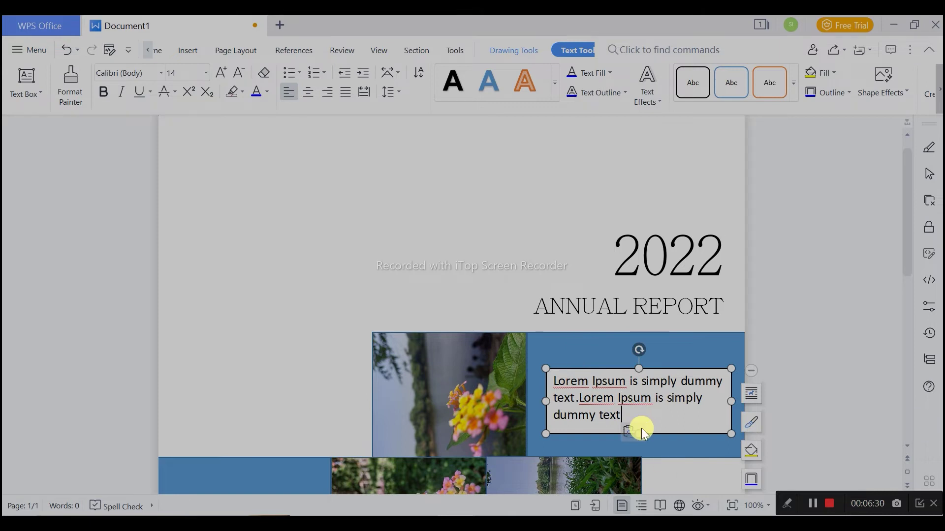
# Step: Give the text box No fill and No line so it is transparent
pyautogui.doubleClick(689, 370)
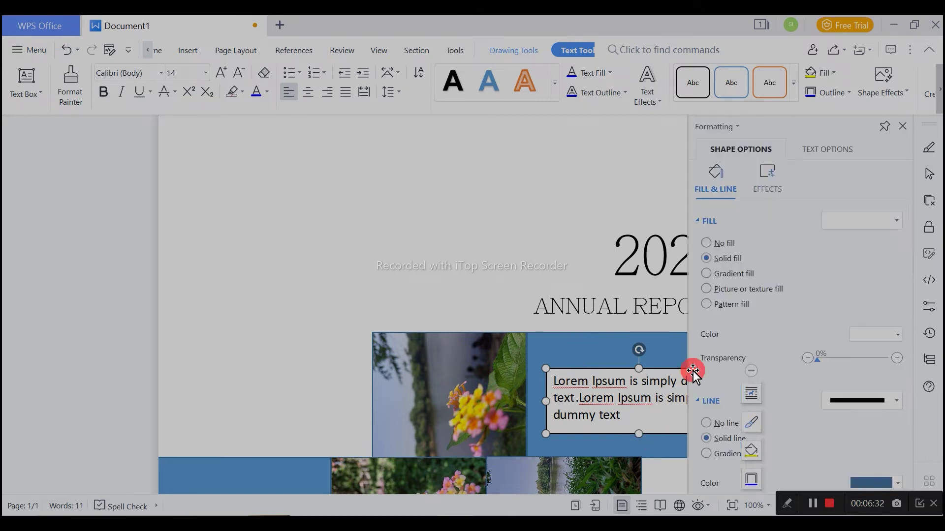
pyautogui.click(734, 244)
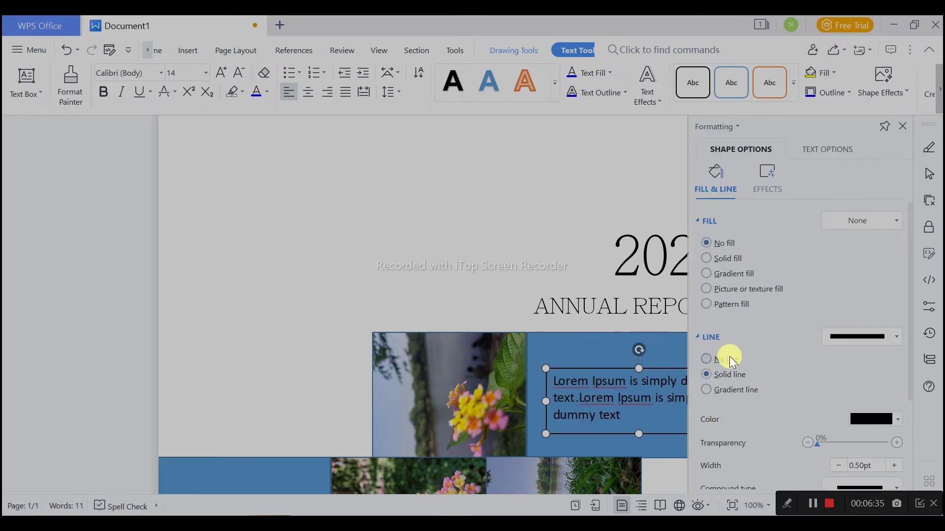
pyautogui.click(706, 359)
pyautogui.click(632, 395)
pyautogui.scroll(-1, 654, 340)
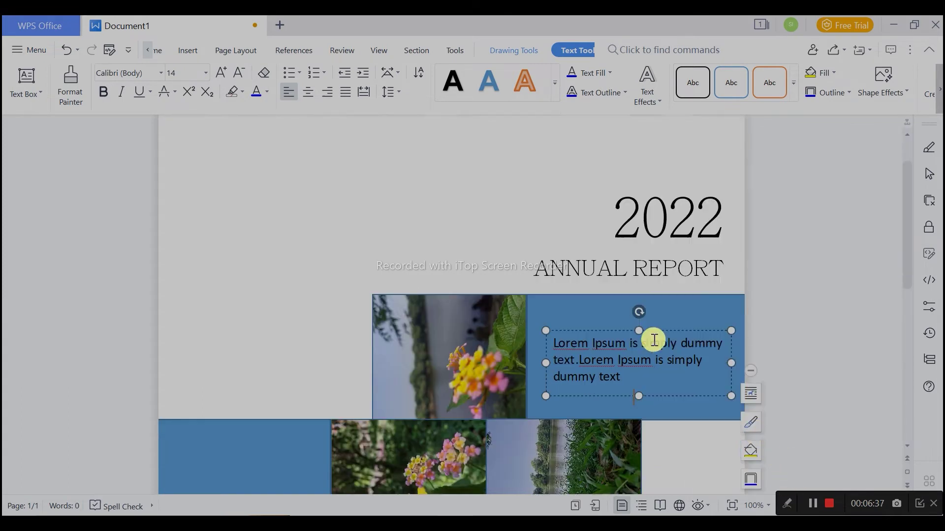
pyautogui.scroll(-5, 729, 327)
pyautogui.scroll(-1, 778, 346)
pyautogui.scroll(3, 717, 223)
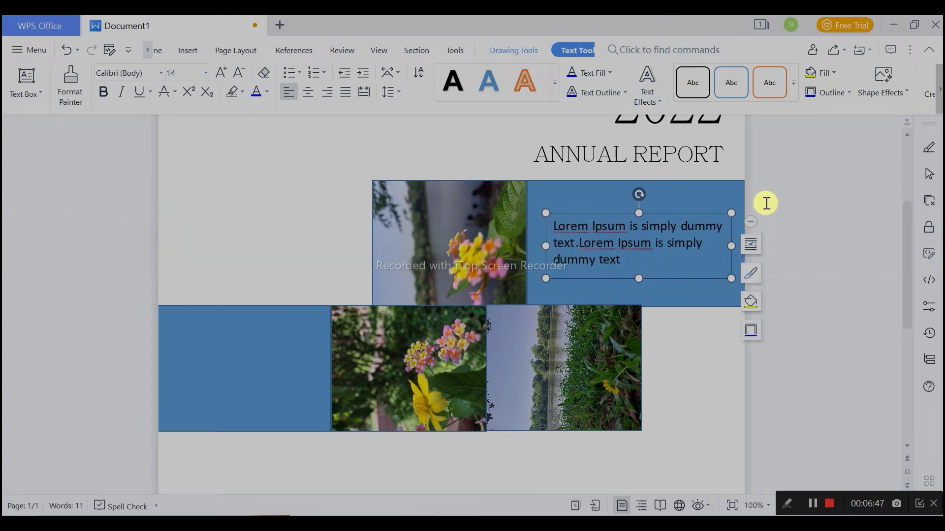
pyautogui.click(714, 393)
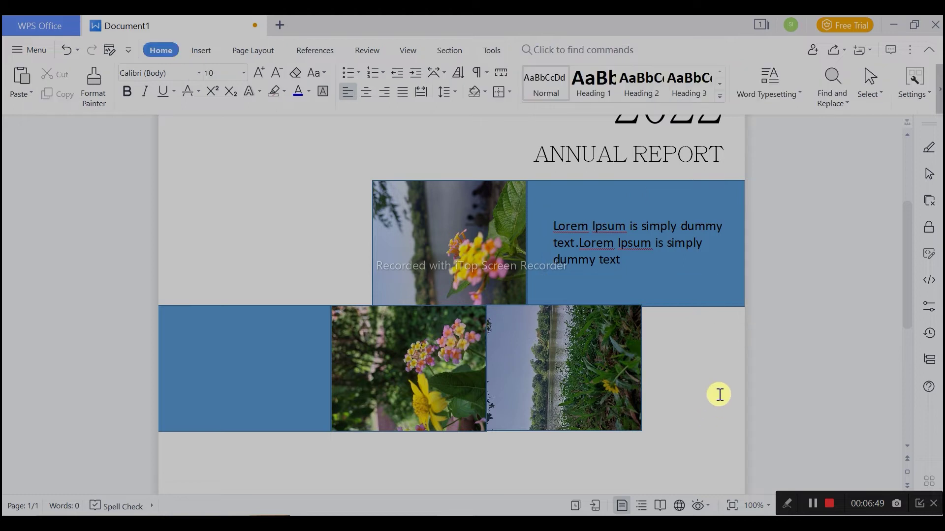
# Step: Set the text box's Lorem Ipsum text to the Calibri font
pyautogui.click(651, 271)
pyautogui.hotkey('ctrl', 'a')
pyautogui.click(158, 78)
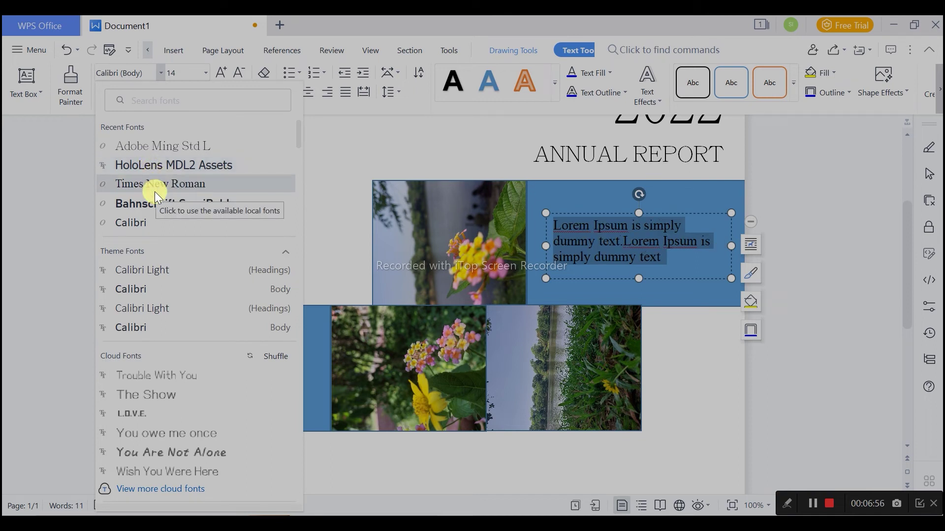
pyautogui.click(152, 221)
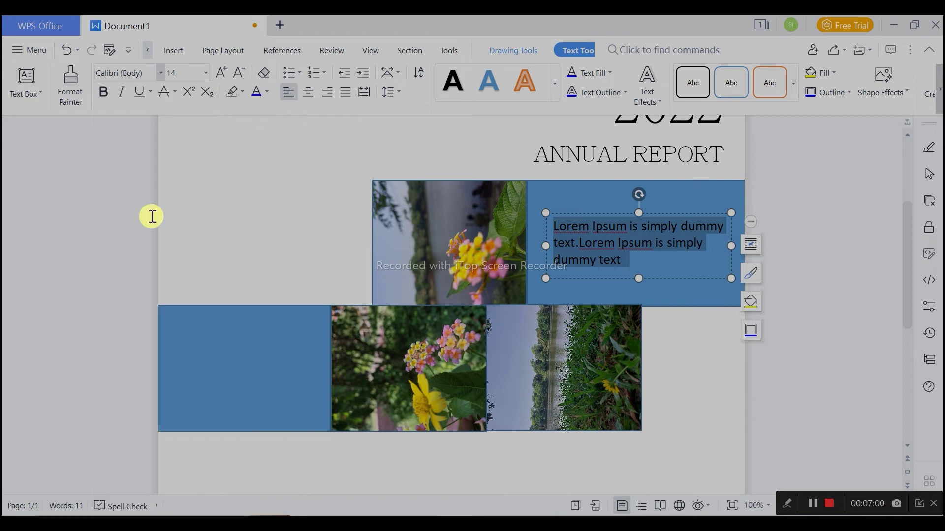
pyautogui.click(361, 93)
pyautogui.click(877, 259)
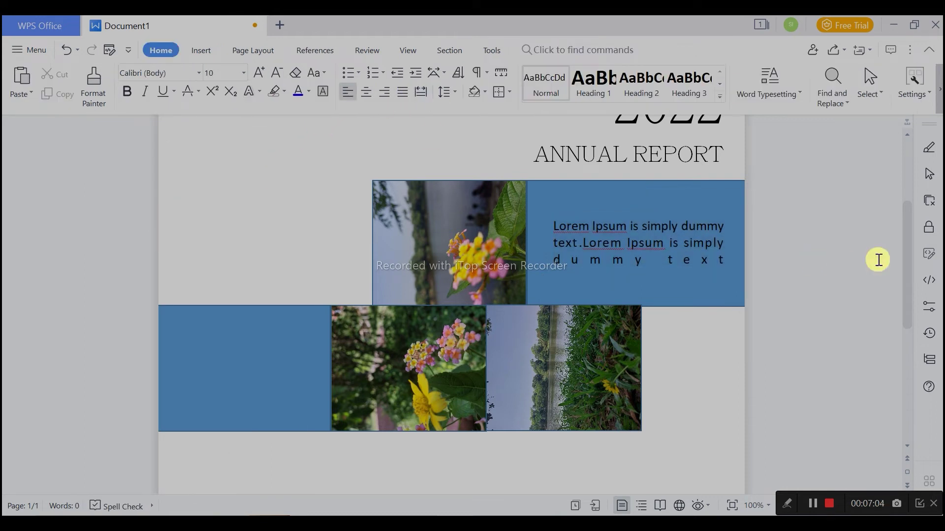
# Step: Justify the paragraph and add a period after 'dummy text'
pyautogui.click(672, 242)
pyautogui.hotkey('ctrl', 'a')
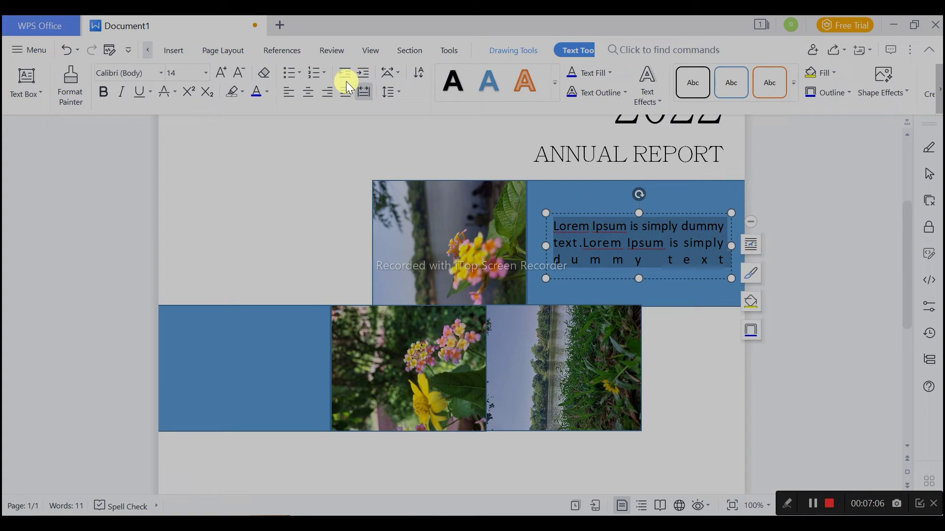
pyautogui.click(345, 87)
pyautogui.click(807, 287)
pyautogui.click(626, 260)
pyautogui.write('.')
pyautogui.click(777, 299)
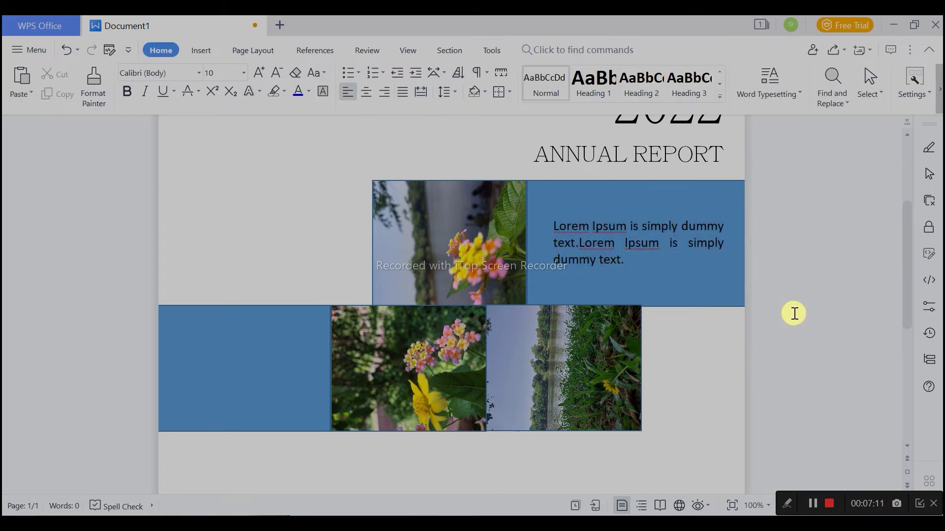
pyautogui.scroll(-2, 717, 359)
pyautogui.scroll(-3, 717, 360)
pyautogui.scroll(-2, 664, 360)
pyautogui.scroll(2, 588, 346)
pyautogui.scroll(-3, 588, 346)
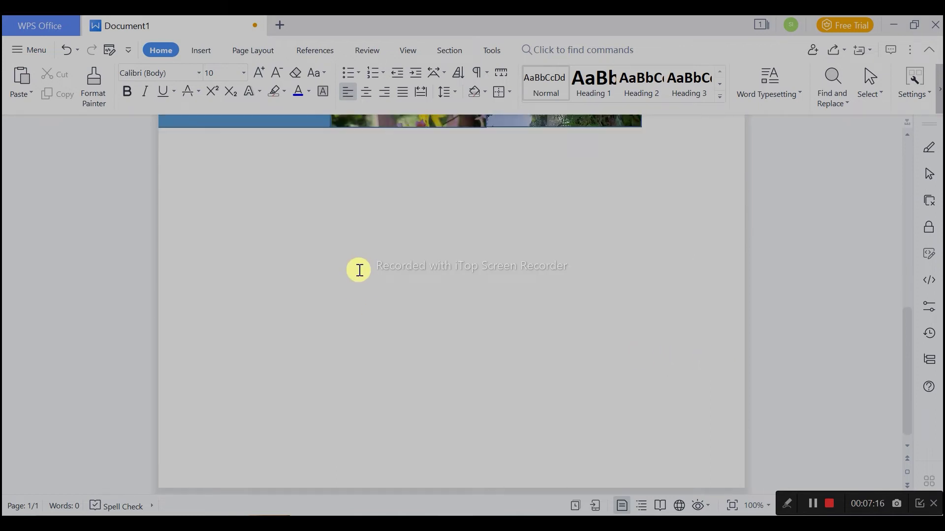
# Step: Draw a small rectangle below the photo strip and rotate it into a diamond
pyautogui.click(196, 51)
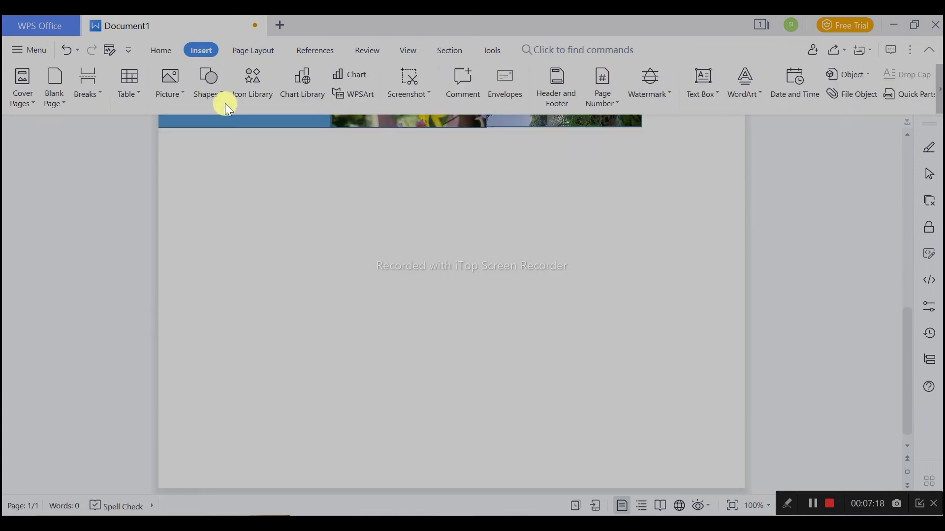
pyautogui.click(225, 102)
pyautogui.click(243, 108)
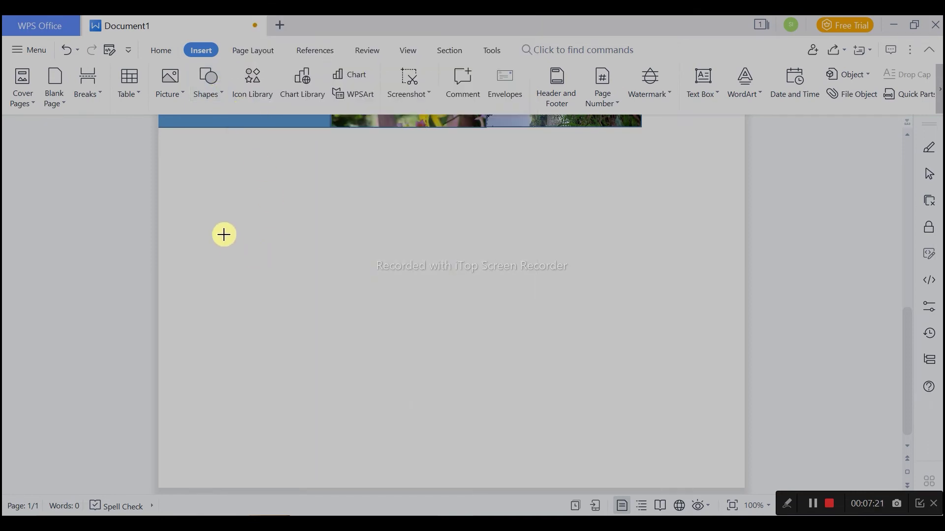
pyautogui.moveTo(224, 234); pyautogui.dragTo(257, 263)
pyautogui.moveTo(242, 215)
pyautogui.mouseDown()
pyautogui.moveTo(274, 228)
pyautogui.moveTo(287, 253)
pyautogui.moveTo(255, 232)
pyautogui.mouseUp()
pyautogui.click(287, 253)
# Step: Resize the diamond to roughly 0.5 in wide
pyautogui.click(241, 249)
pyautogui.click(288, 234)
pyautogui.click(264, 245)
pyautogui.click(277, 239)
pyautogui.click(253, 247)
pyautogui.click(274, 225)
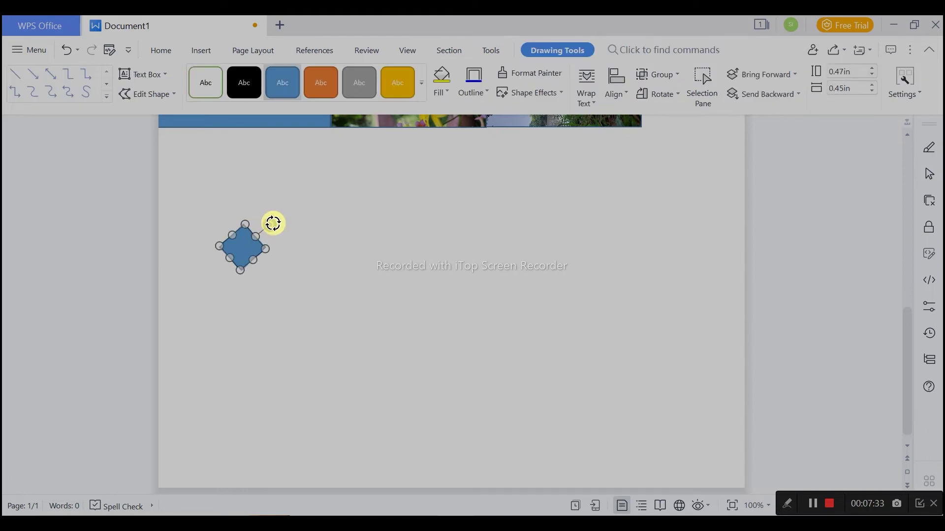
pyautogui.click(300, 240)
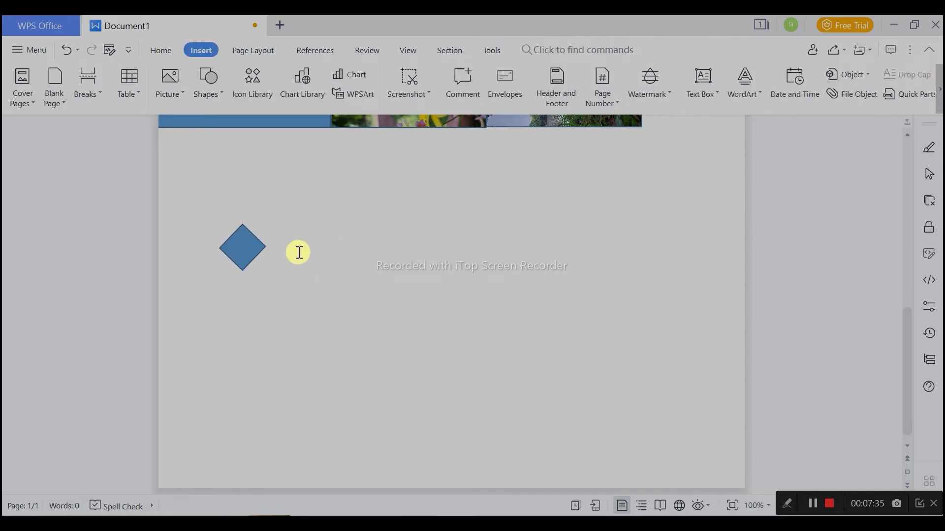
# Step: Fine-tune the diamond, widening it to about 0.55 in and making it slightly taller
pyautogui.click(246, 253)
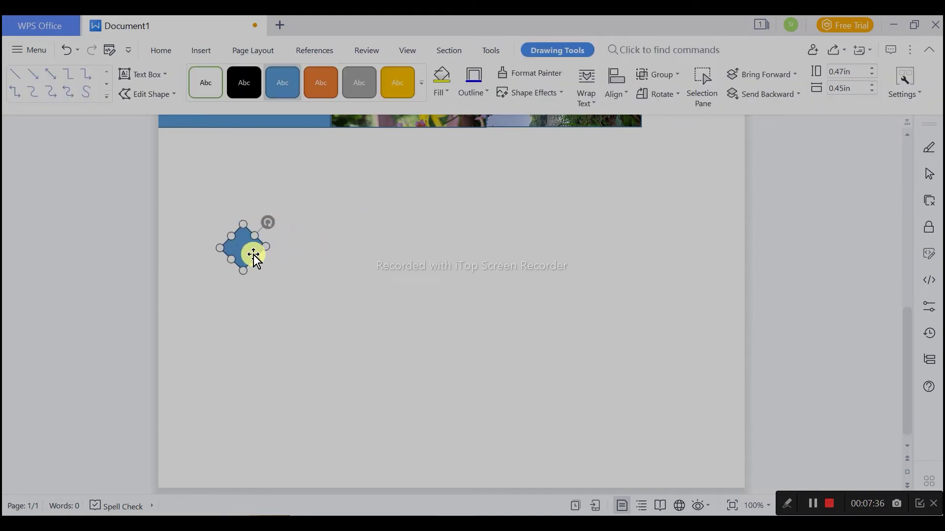
pyautogui.click(321, 259)
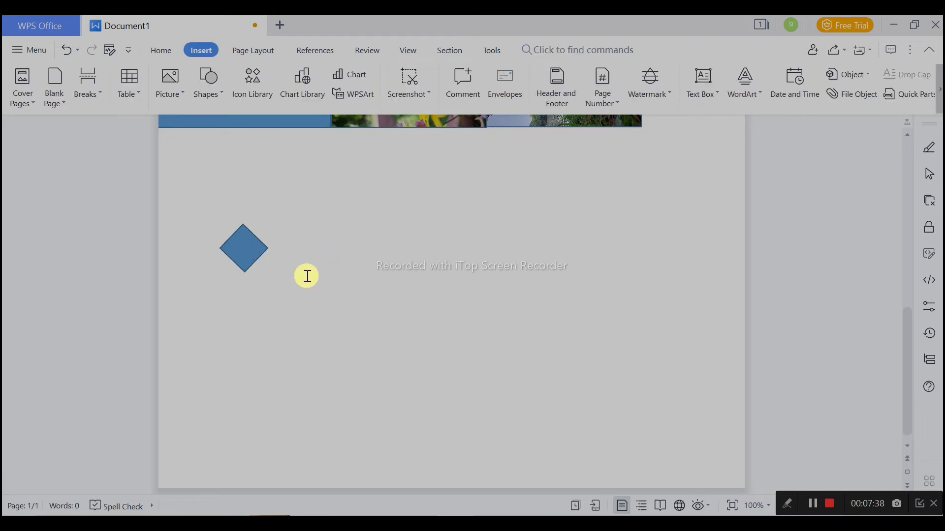
pyautogui.click(252, 246)
pyautogui.moveTo(259, 233)
pyautogui.mouseDown()
pyautogui.moveTo(274, 232)
pyautogui.moveTo(258, 229)
pyautogui.moveTo(259, 261)
pyautogui.mouseUp()
pyautogui.click(266, 255)
pyautogui.click(250, 250)
pyautogui.click(372, 273)
pyautogui.click(251, 250)
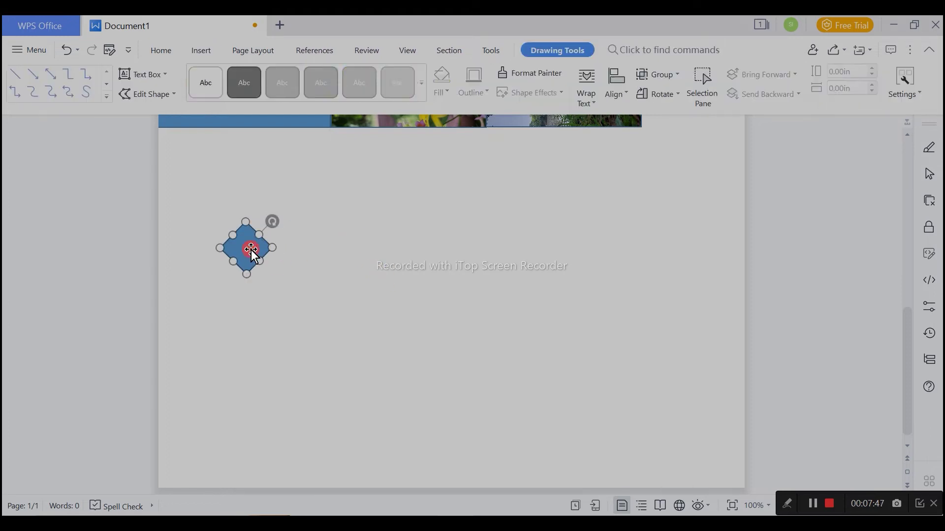
pyautogui.click(420, 297)
pyautogui.scroll(5, 453, 326)
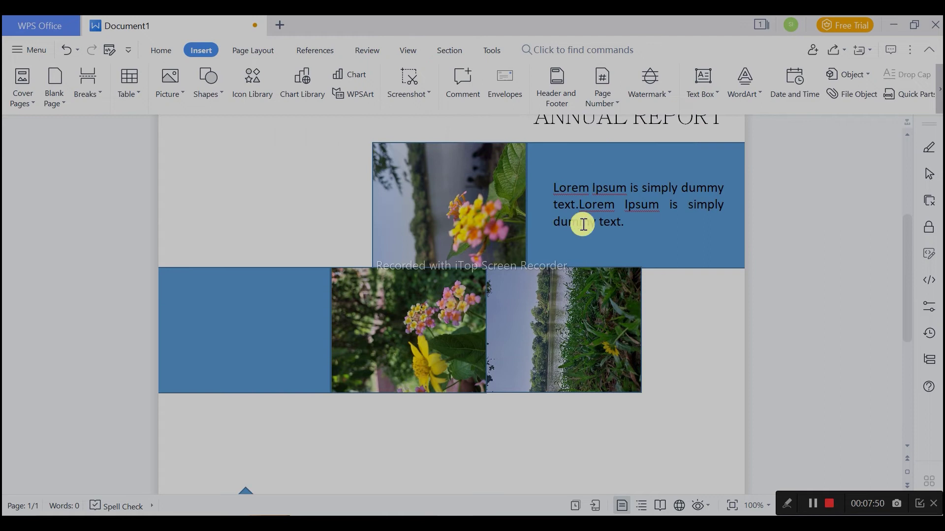
# Step: Duplicate the blue panel's text box and move the copy beside the diamond
pyautogui.click(620, 178)
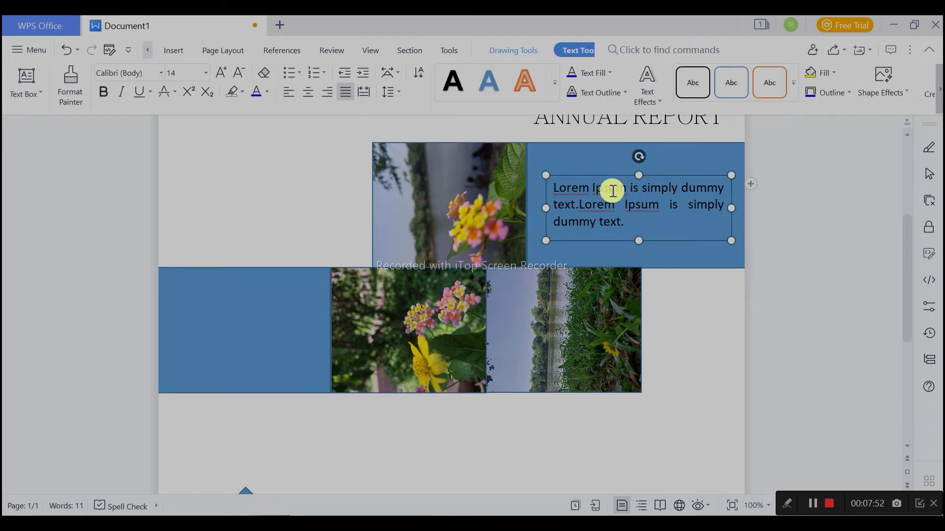
pyautogui.scroll(-3, 597, 249)
pyautogui.click(458, 327)
pyautogui.hotkey('ctrl', 'z')
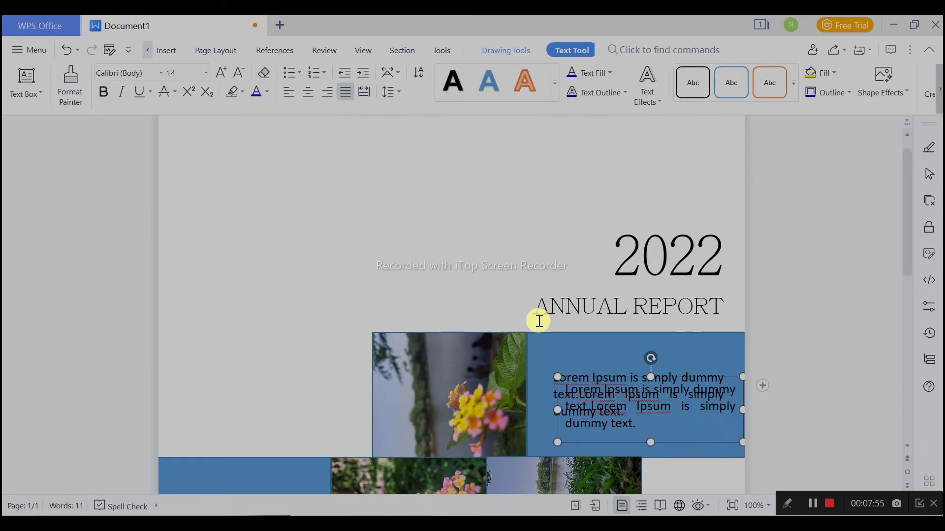
pyautogui.scroll(-1, 674, 358)
pyautogui.scroll(-3, 674, 348)
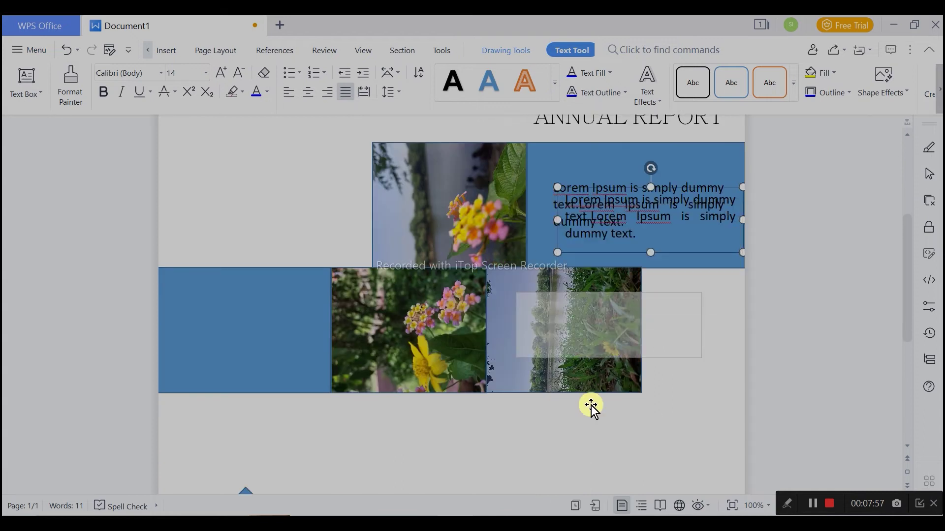
pyautogui.moveTo(673, 251); pyautogui.dragTo(453, 446)
pyautogui.scroll(-3, 493, 369)
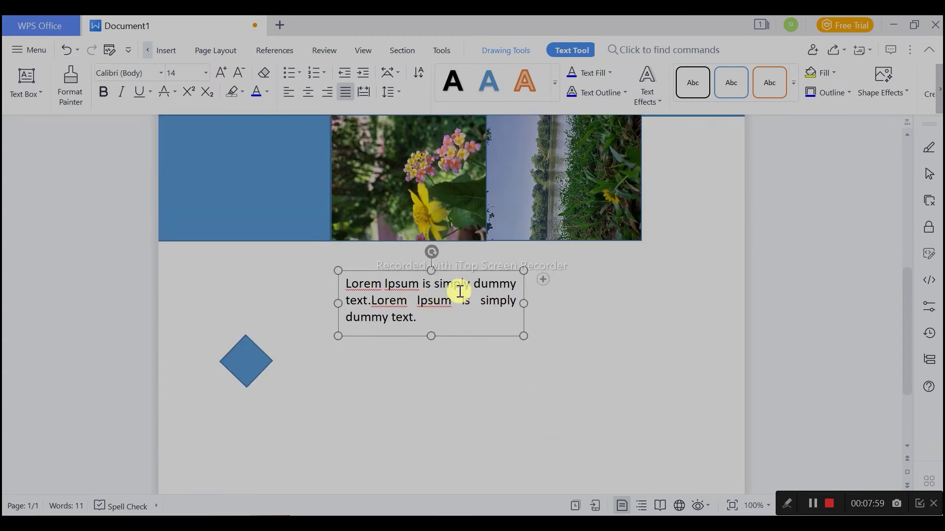
pyautogui.moveTo(469, 271); pyautogui.dragTo(411, 331)
# Step: Fill the copy with the Lorem Ipsum sentence three times, widening and lengthening the box
pyautogui.hotkey('alt', 'Tab')
pyautogui.click(395, 268)
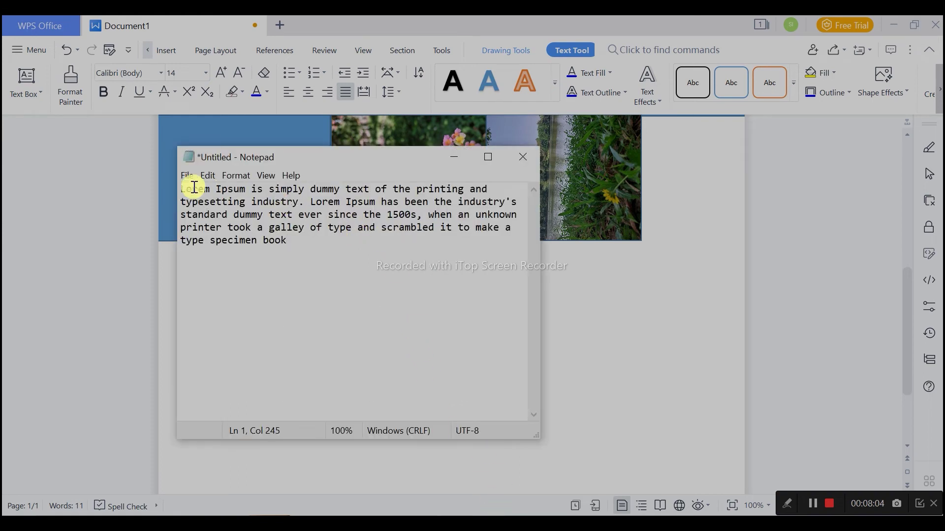
pyautogui.moveTo(180, 192); pyautogui.dragTo(321, 205)
pyautogui.hotkey('ctrl', 'c')
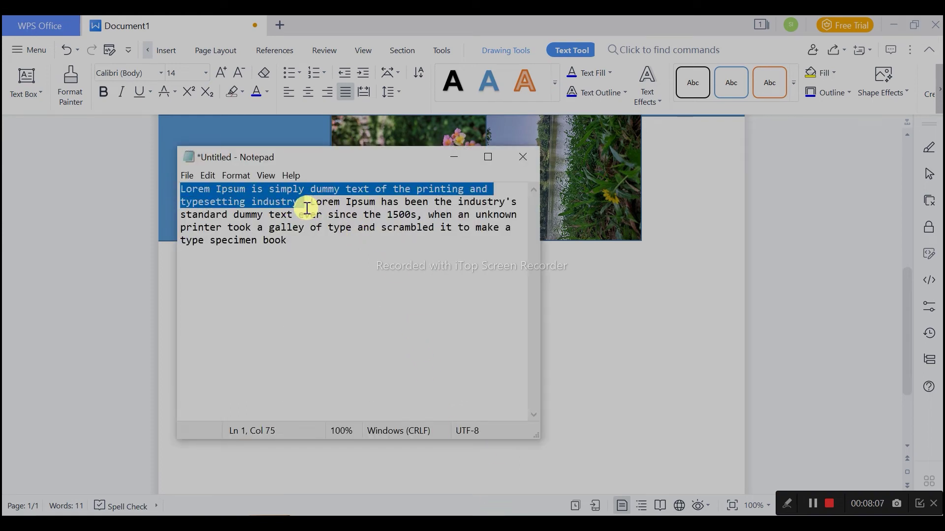
pyautogui.click(462, 152)
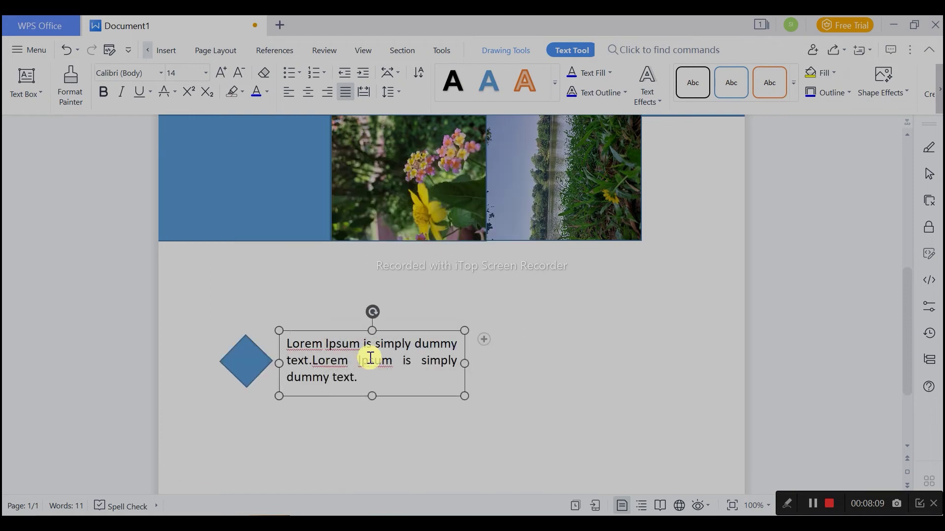
pyautogui.moveTo(466, 364); pyautogui.dragTo(661, 366)
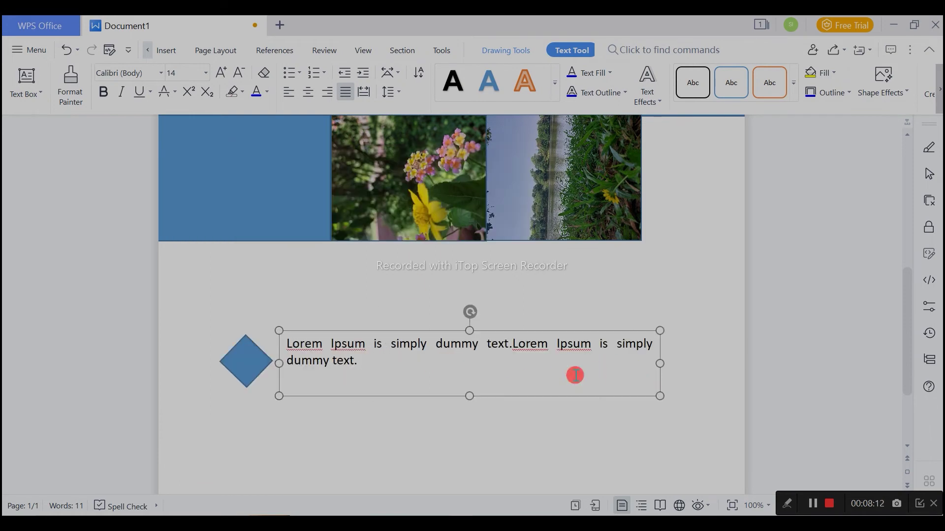
pyautogui.hotkey('ctrl', 'a')
pyautogui.hotkey('ctrl', 'v')
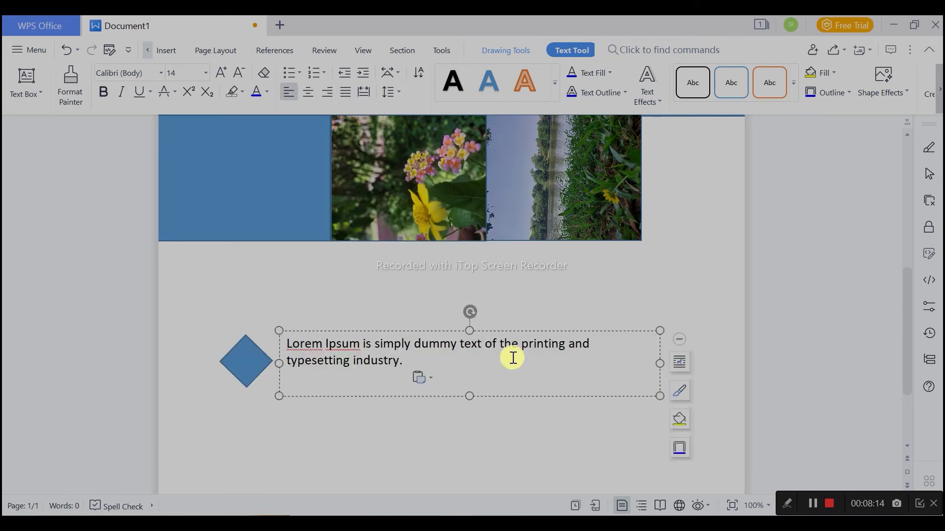
pyautogui.moveTo(659, 364); pyautogui.dragTo(691, 364)
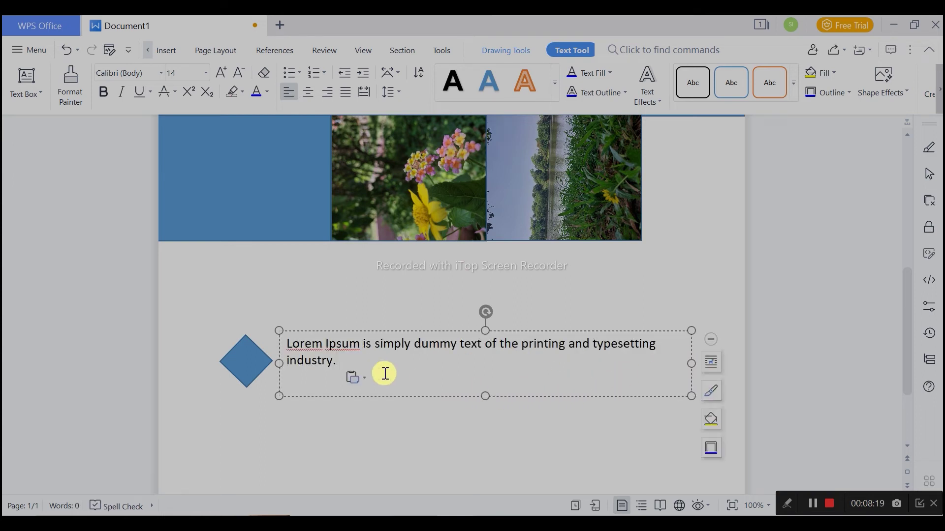
pyautogui.hotkey('ctrl', 'v')
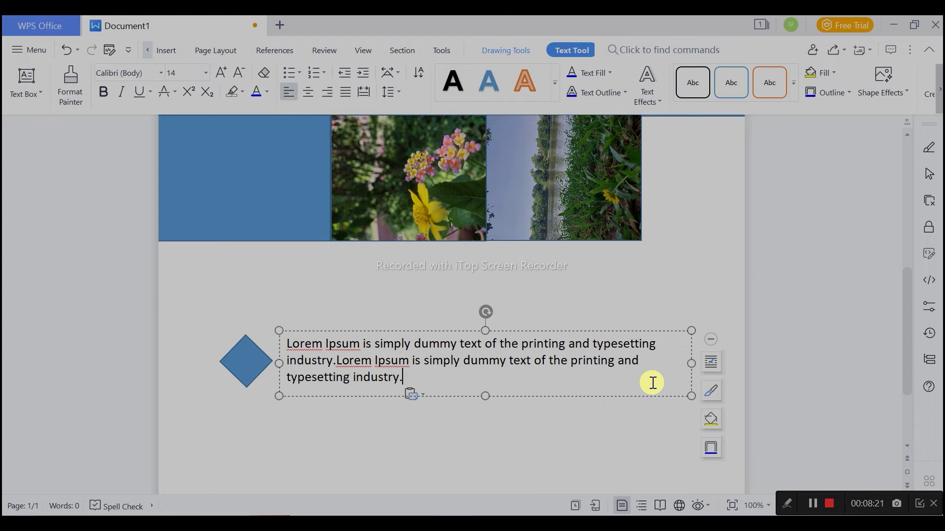
pyautogui.hotkey('ctrl', 'v')
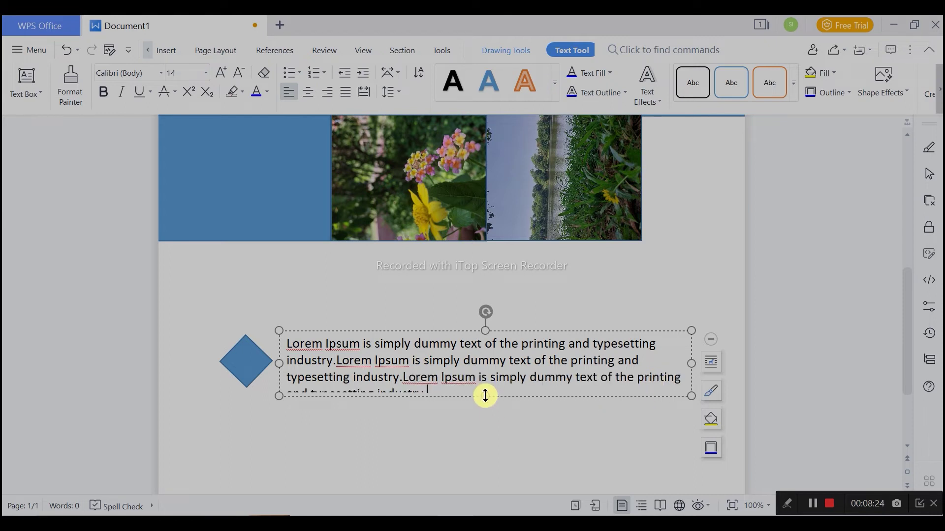
pyautogui.moveTo(485, 396); pyautogui.dragTo(487, 418)
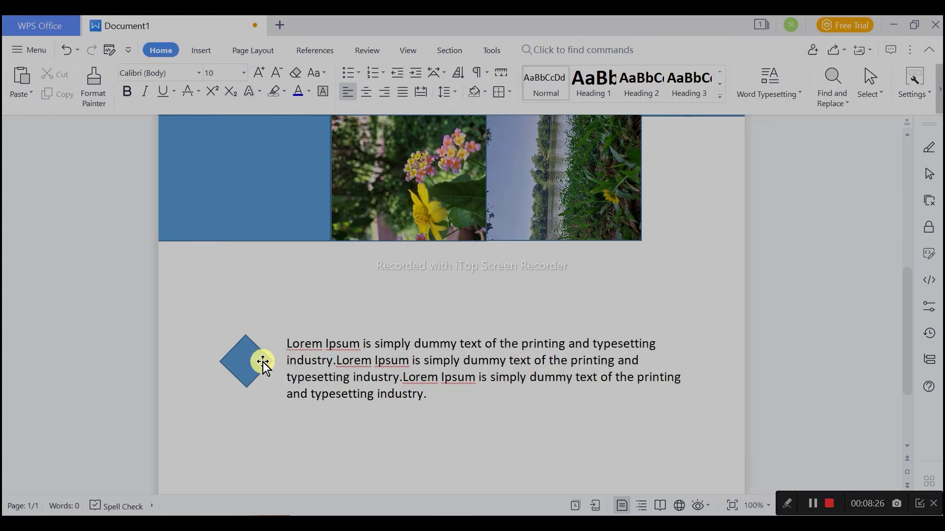
# Step: Reduce all the paragraph text beside the diamond to 12 pt
pyautogui.click(247, 363)
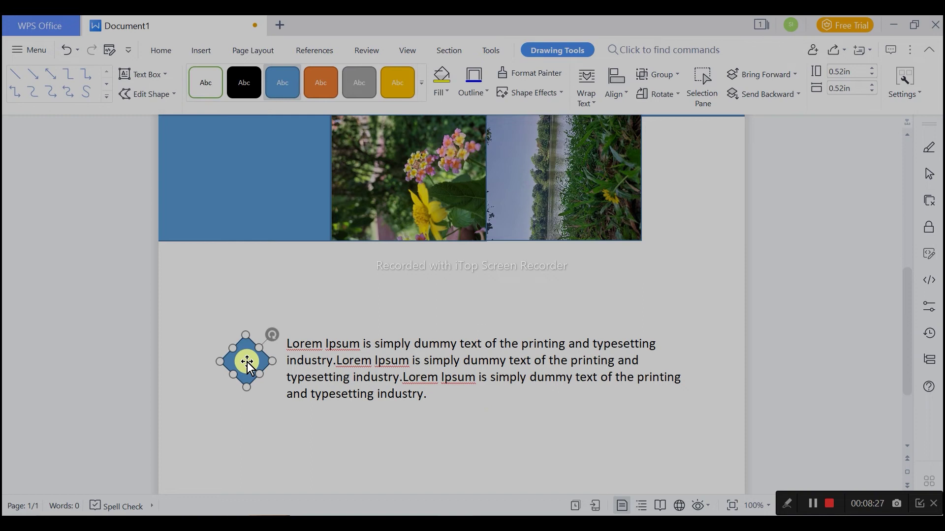
pyautogui.click(421, 320)
pyautogui.scroll(-3, 566, 320)
pyautogui.click(274, 255)
pyautogui.doubleClick(246, 249)
pyautogui.click(460, 249)
pyautogui.hotkey('ctrl', 'a')
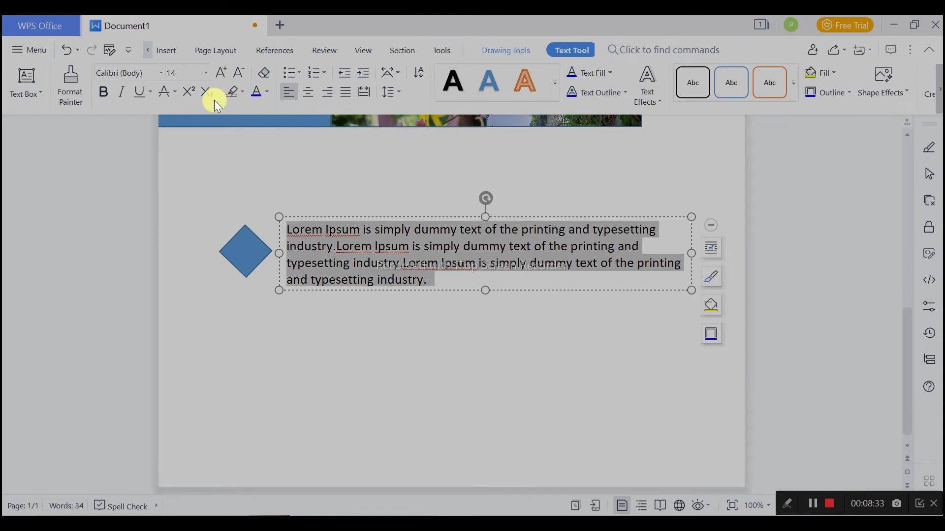
pyautogui.click(239, 73)
pyautogui.click(582, 251)
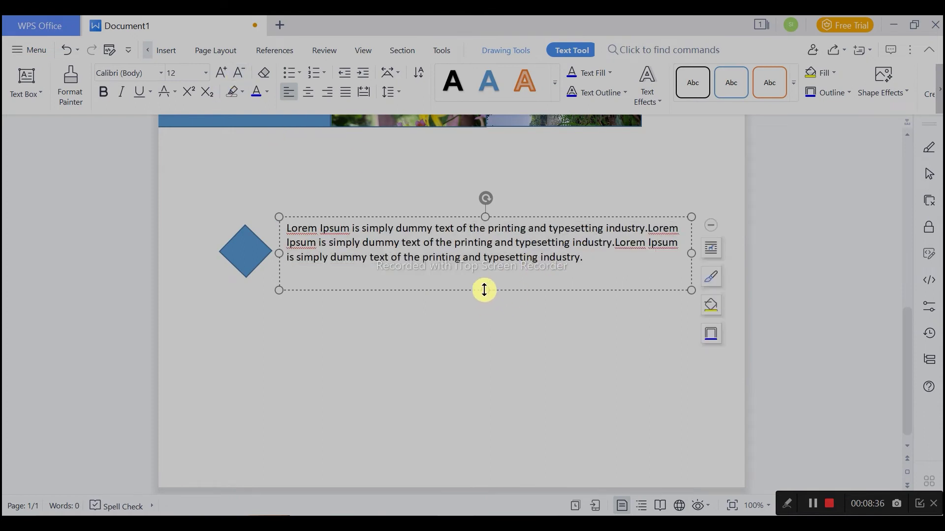
# Step: Move the blue diamond slightly up and right to sit beside the paragraph
pyautogui.click(354, 282)
pyautogui.click(250, 254)
pyautogui.moveTo(249, 253); pyautogui.dragTo(254, 248)
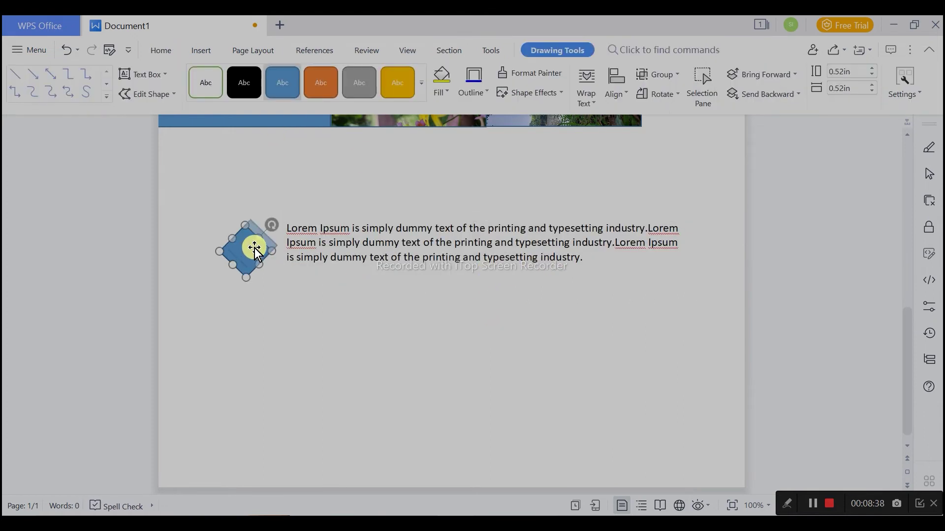
pyautogui.click(403, 297)
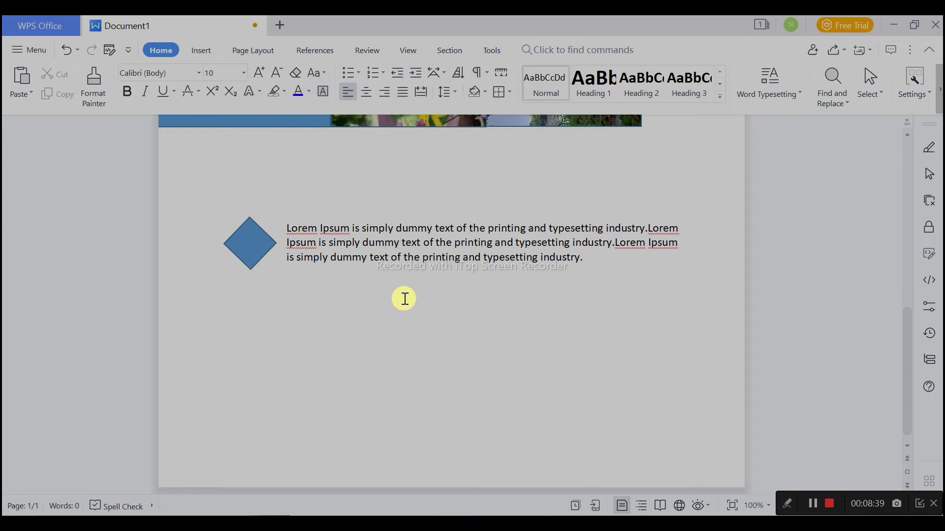
pyautogui.click(246, 241)
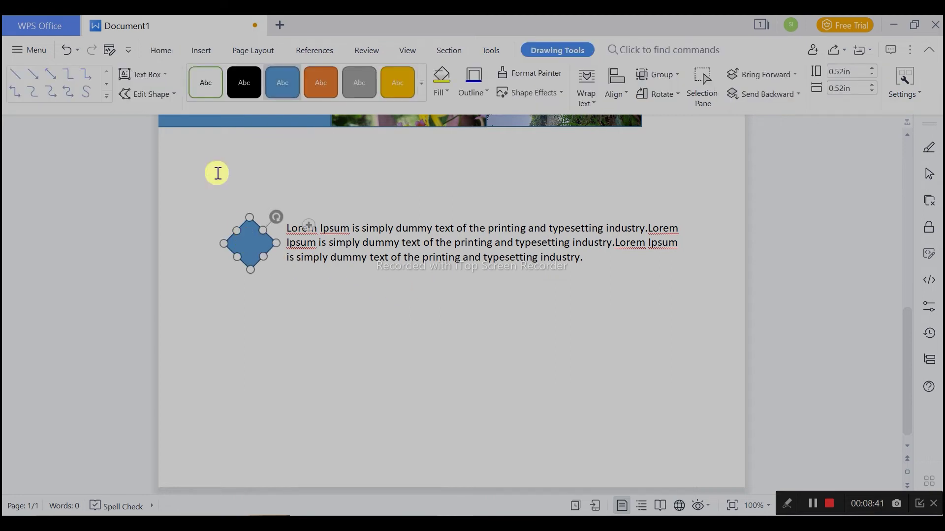
# Step: Check the Text Box and Edit Shape options, then open the diamond's right-click context menu
pyautogui.click(165, 75)
pyautogui.click(254, 244)
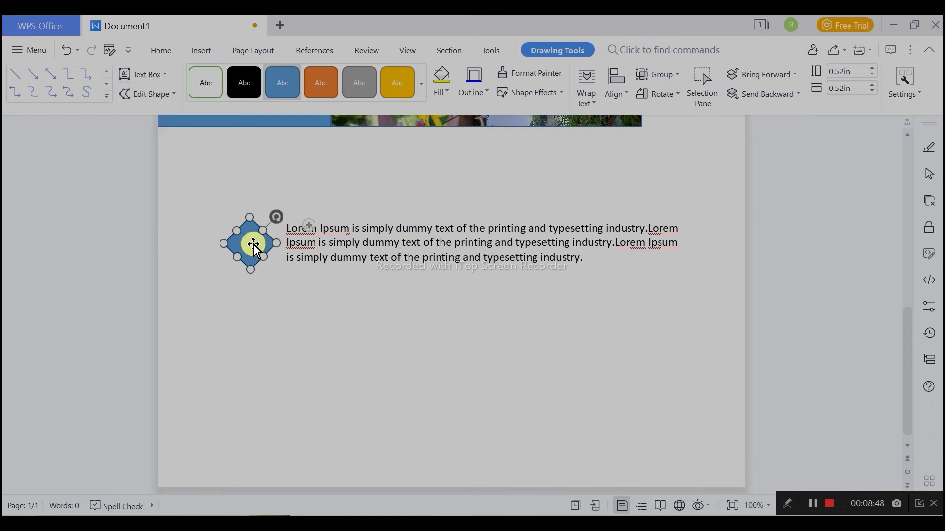
pyautogui.click(171, 94)
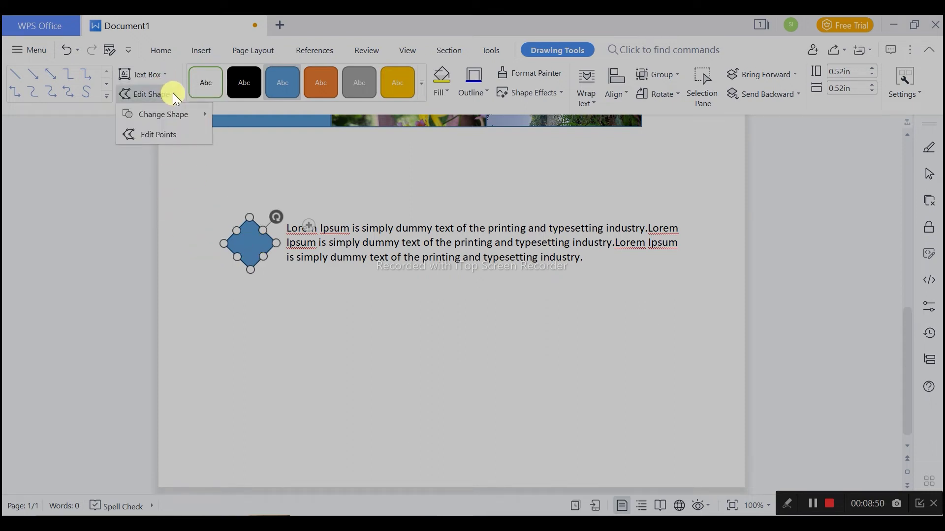
pyautogui.click(257, 244)
pyautogui.doubleClick(259, 245)
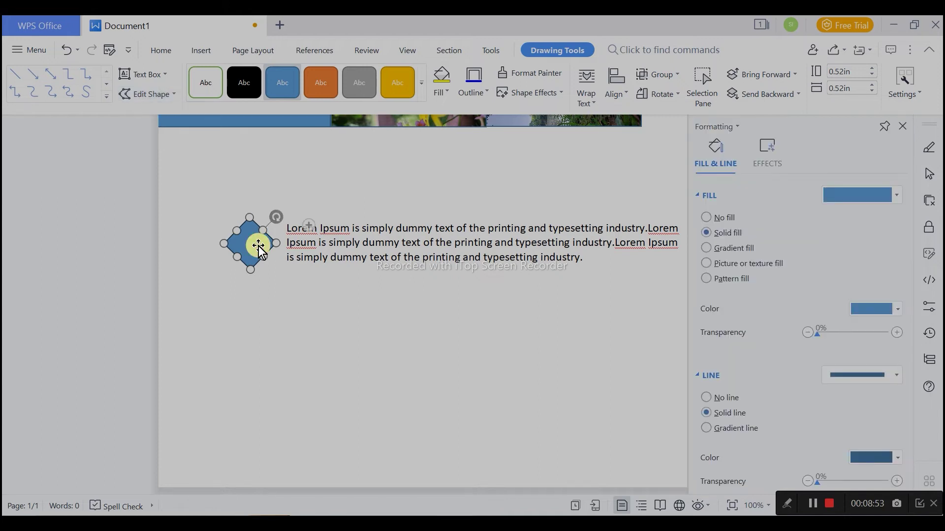
pyautogui.rightClick(258, 245)
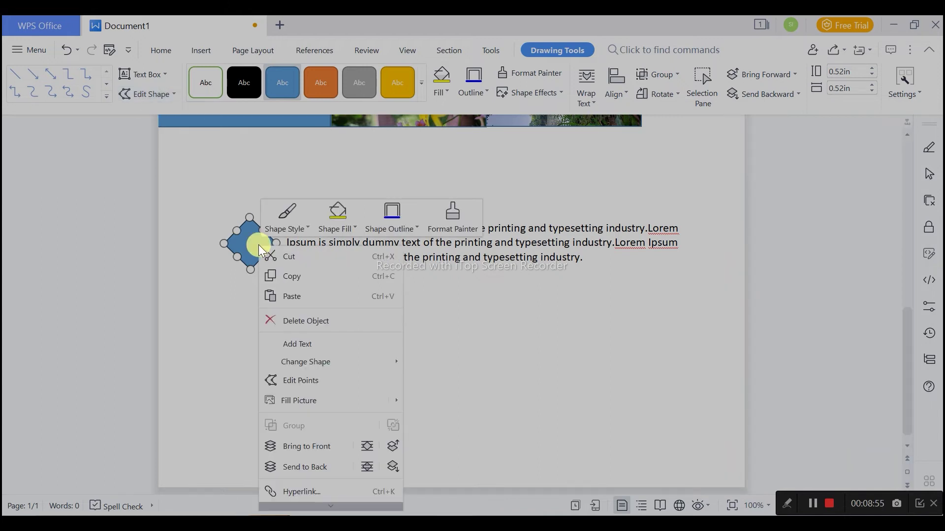
pyautogui.moveTo(300, 400)
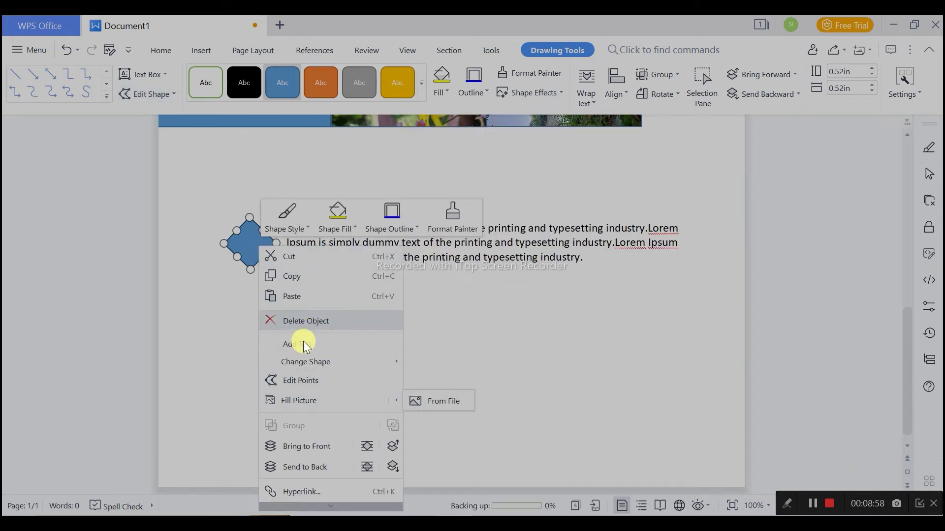
pyautogui.scroll(-1, 276, 297)
# Step: Type 1 directly inside the diamond and set it to size 36
pyautogui.scroll(-1, 333, 404)
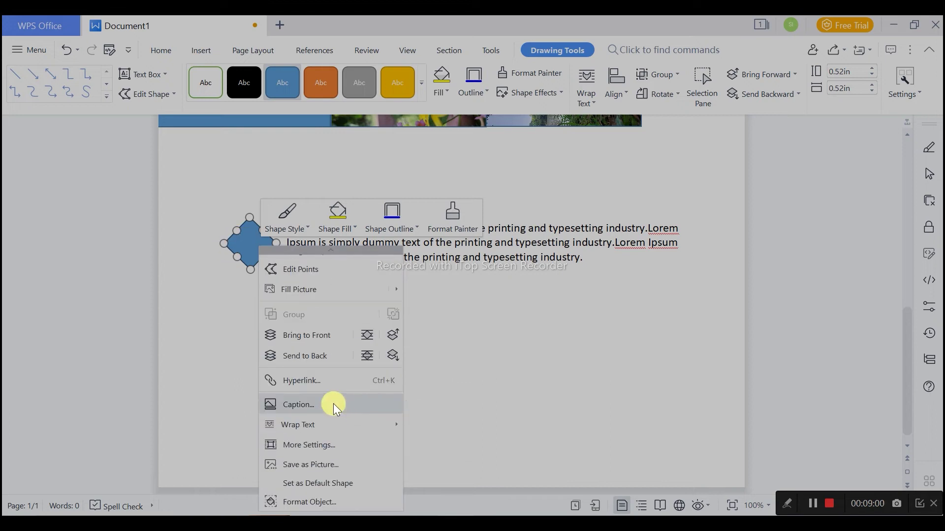
pyautogui.scroll(1, 355, 482)
pyautogui.scroll(1, 356, 482)
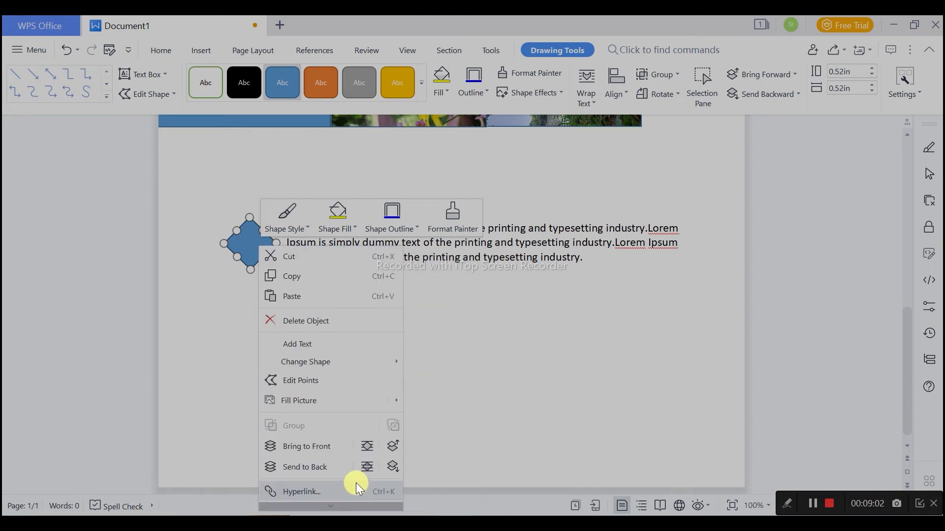
pyautogui.click(316, 338)
pyautogui.write('1')
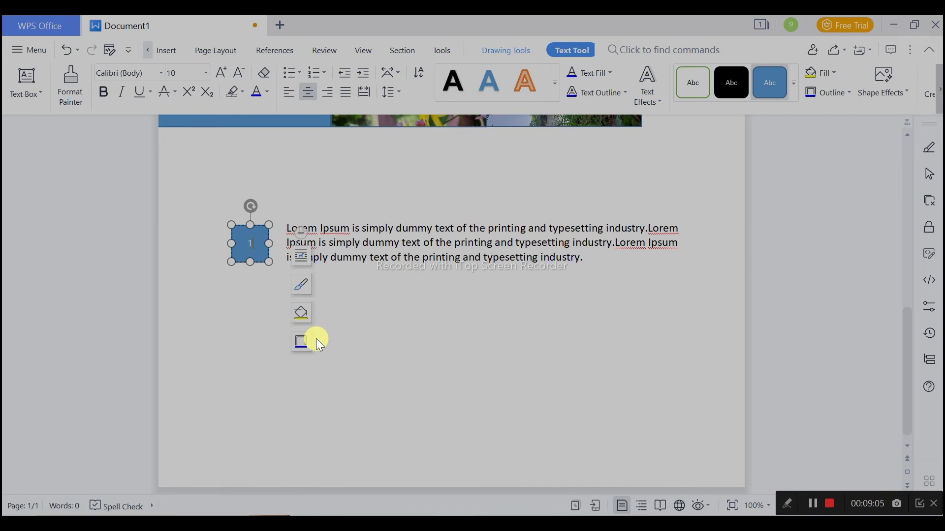
pyautogui.click(205, 74)
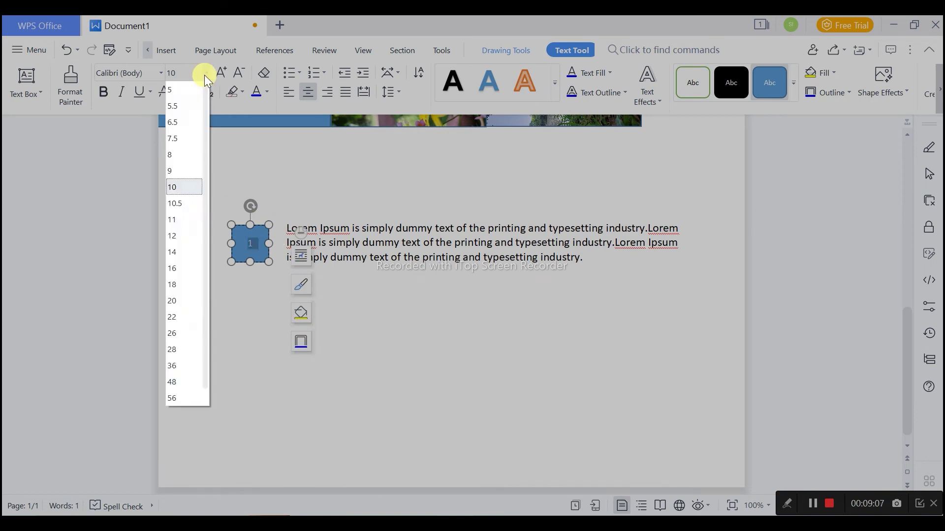
pyautogui.click(185, 370)
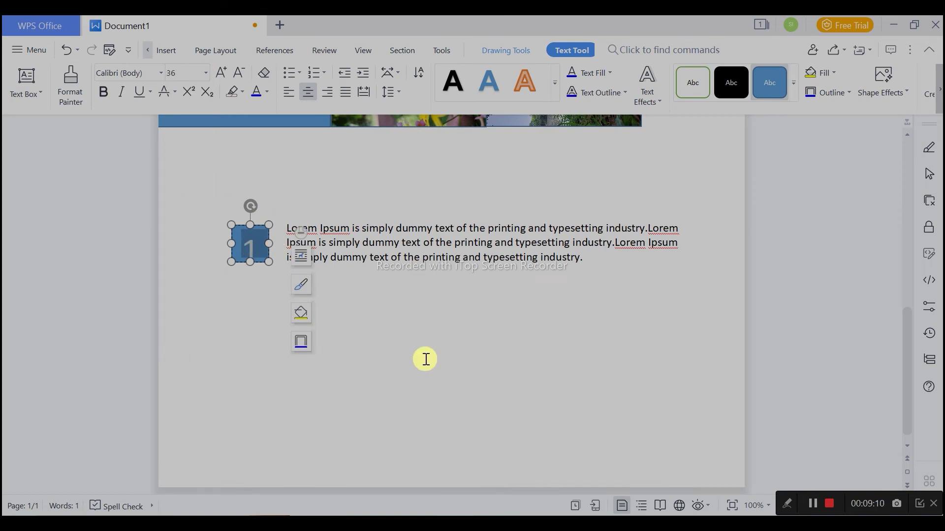
pyautogui.click(428, 360)
pyautogui.click(256, 248)
pyautogui.click(371, 278)
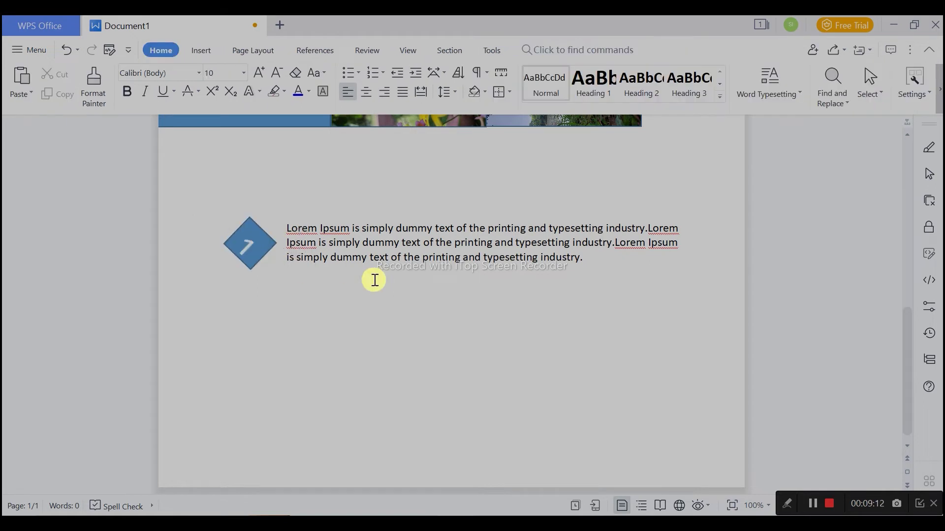
pyautogui.click(259, 249)
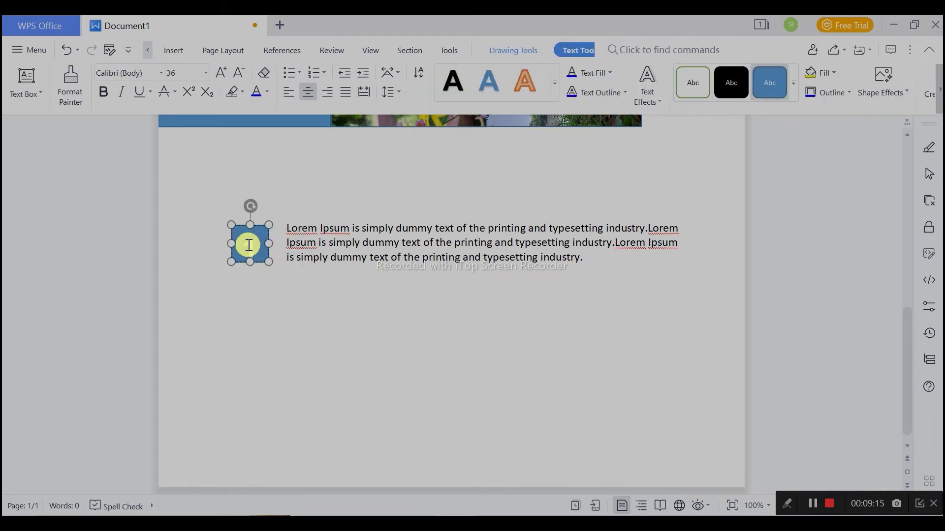
pyautogui.click(465, 340)
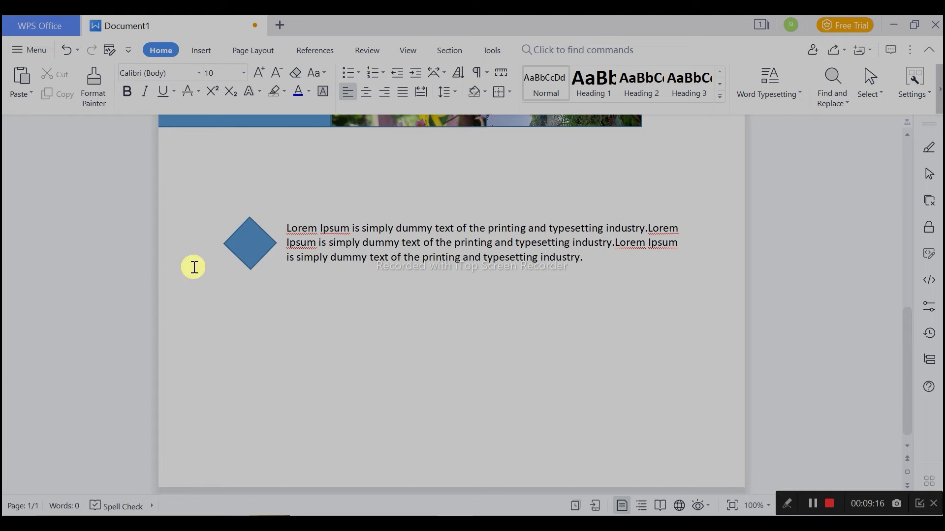
# Step: Draw a small text box for the number 1 and set it to size 22
pyautogui.click(193, 49)
pyautogui.click(209, 89)
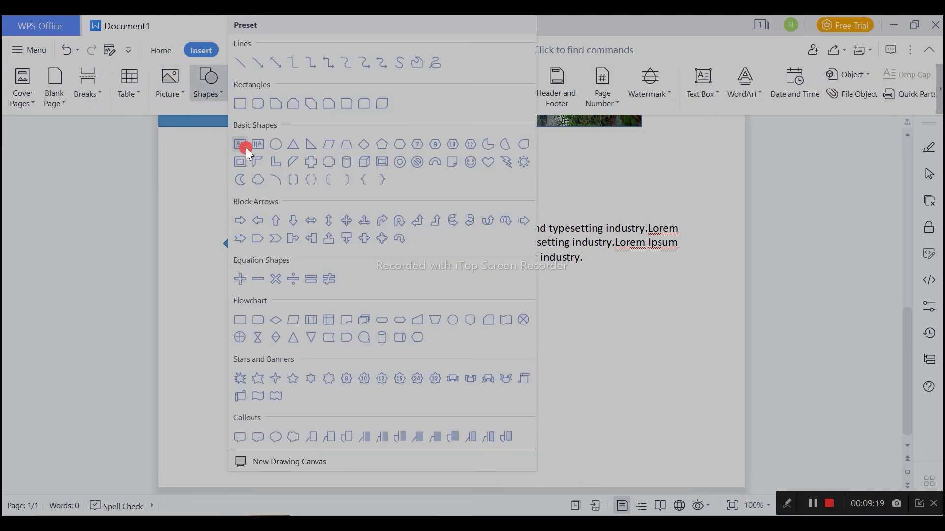
pyautogui.click(246, 148)
pyautogui.moveTo(232, 165); pyautogui.dragTo(288, 206)
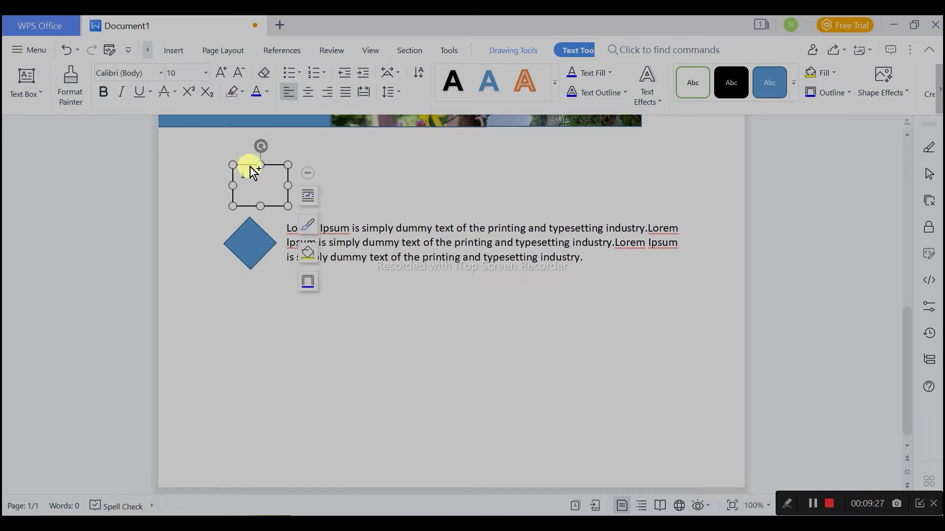
pyautogui.write('1')
pyautogui.click(206, 73)
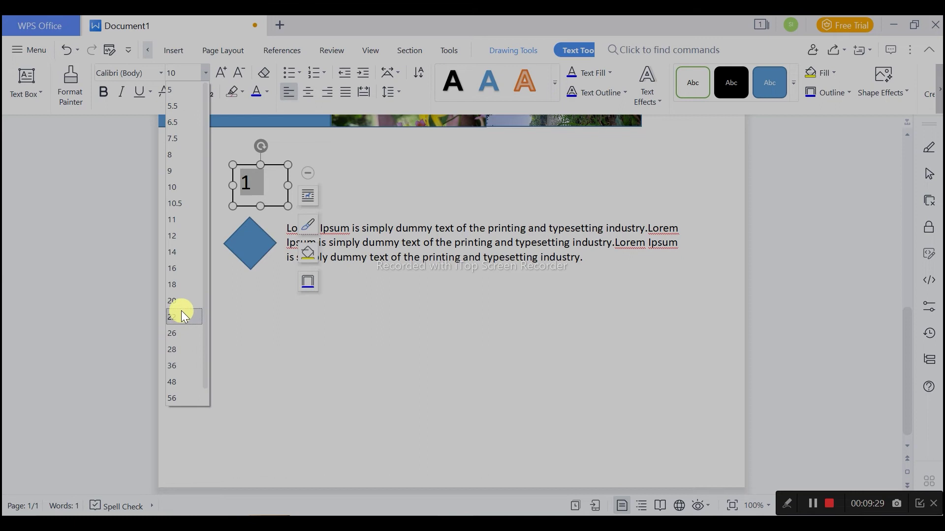
pyautogui.click(181, 311)
pyautogui.moveTo(291, 206)
pyautogui.mouseDown()
pyautogui.moveTo(262, 202)
pyautogui.moveTo(268, 196)
pyautogui.moveTo(263, 233)
pyautogui.mouseUp()
# Step: Give the number's text box No fill and No line
pyautogui.doubleClick(263, 233)
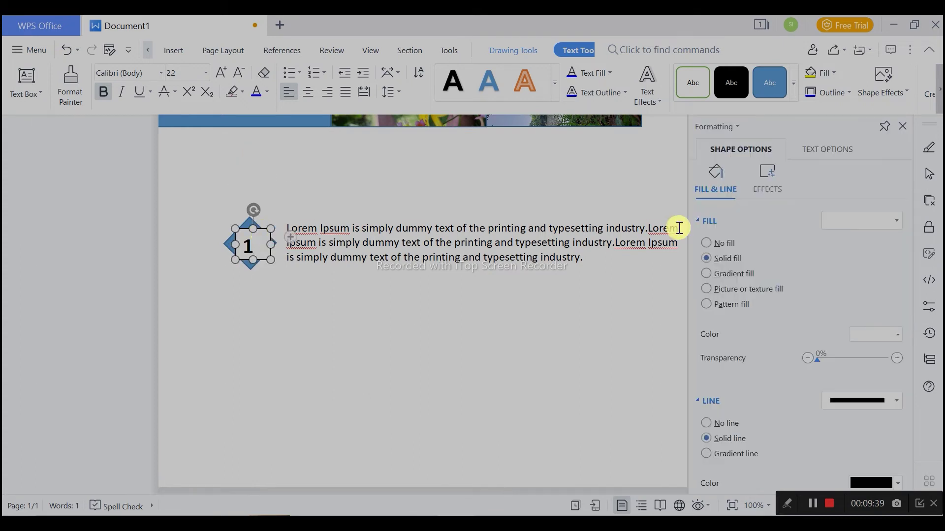
pyautogui.click(706, 242)
pyautogui.click(708, 360)
# Step: Reposition the number box so it is centred on the diamond
pyautogui.click(390, 300)
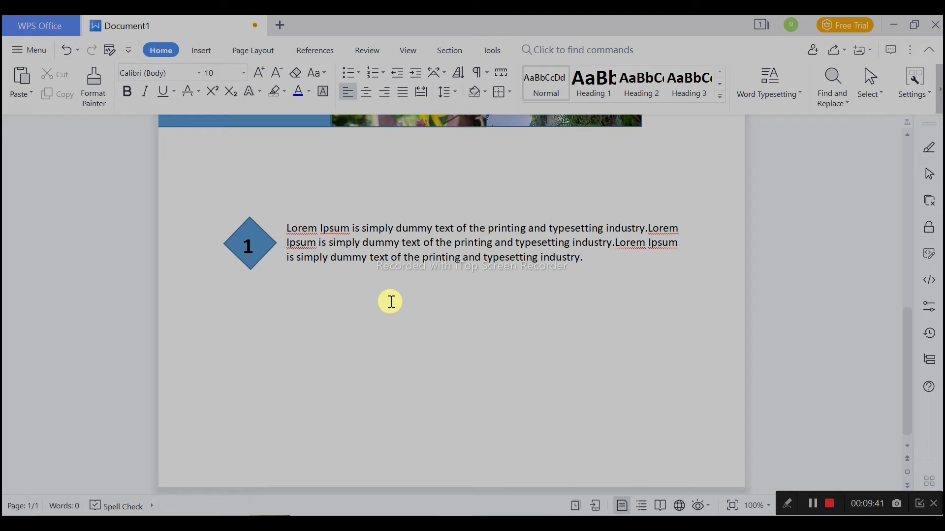
pyautogui.click(257, 236)
pyautogui.moveTo(270, 248)
pyautogui.mouseDown()
pyautogui.moveTo(261, 252)
pyautogui.moveTo(258, 229)
pyautogui.mouseUp()
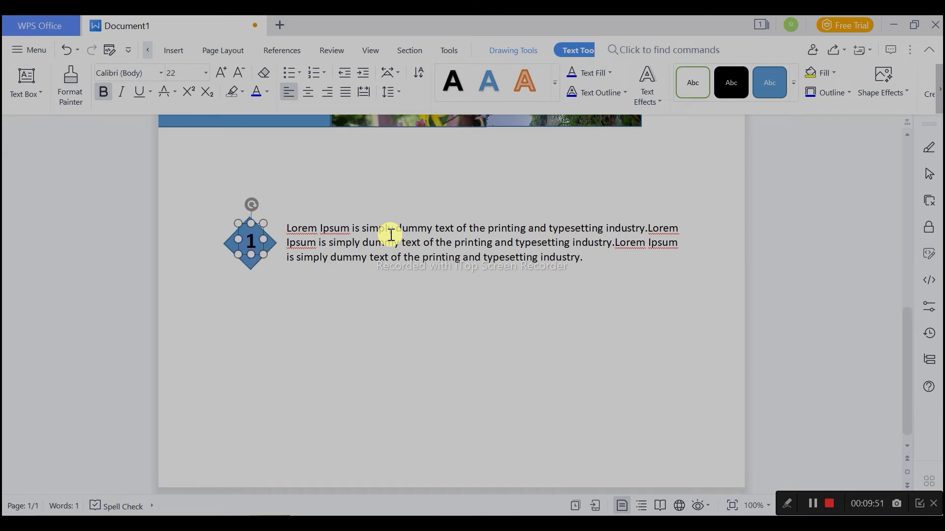
pyautogui.click(330, 196)
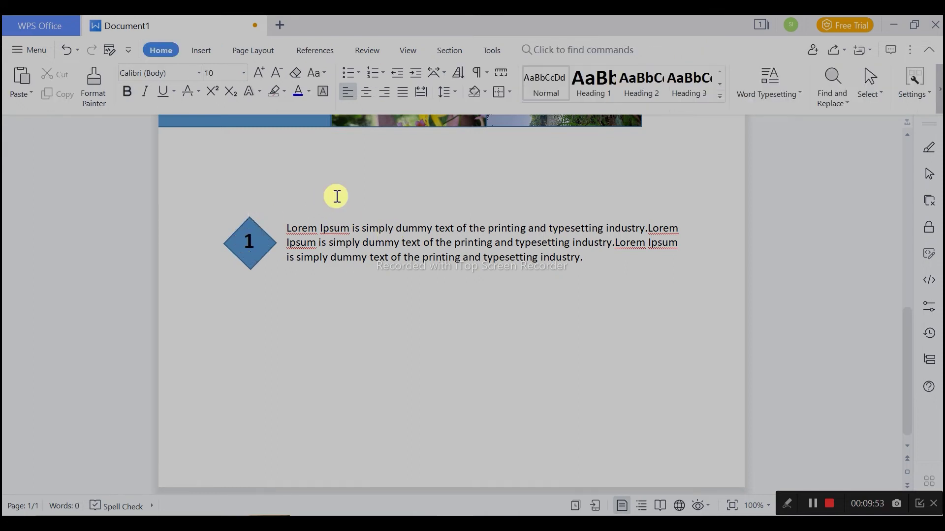
pyautogui.click(257, 242)
pyautogui.click(253, 223)
pyautogui.click(362, 212)
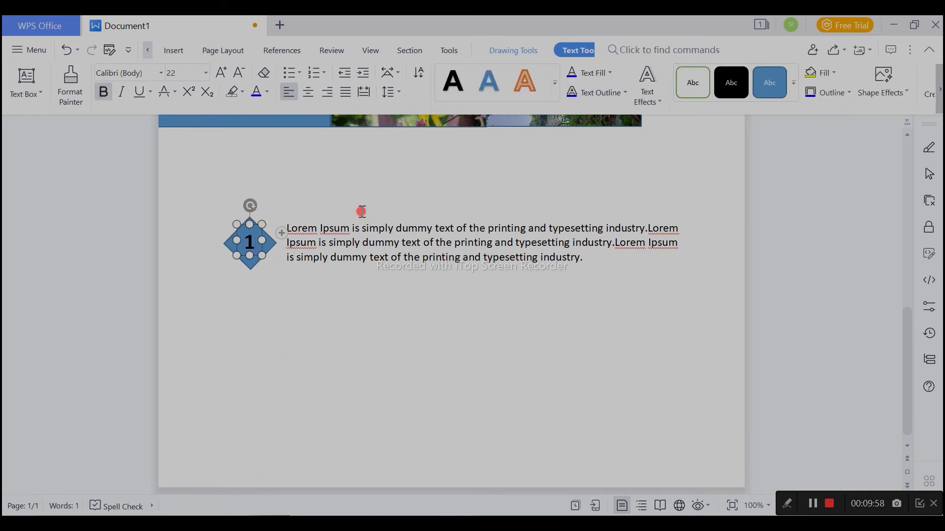
pyautogui.click(250, 242)
pyautogui.click(255, 225)
# Step: Fill the diamond with dark navy
pyautogui.click(274, 246)
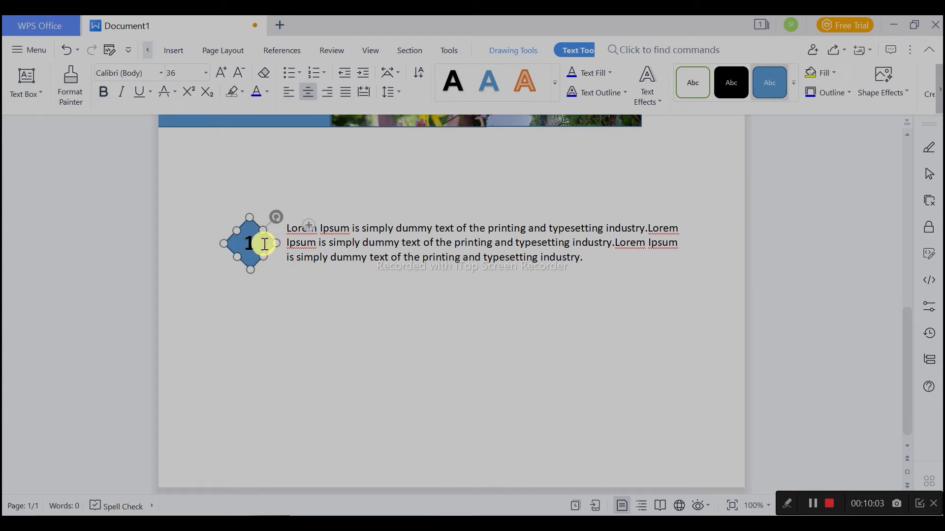
pyautogui.doubleClick(274, 247)
pyautogui.click(871, 334)
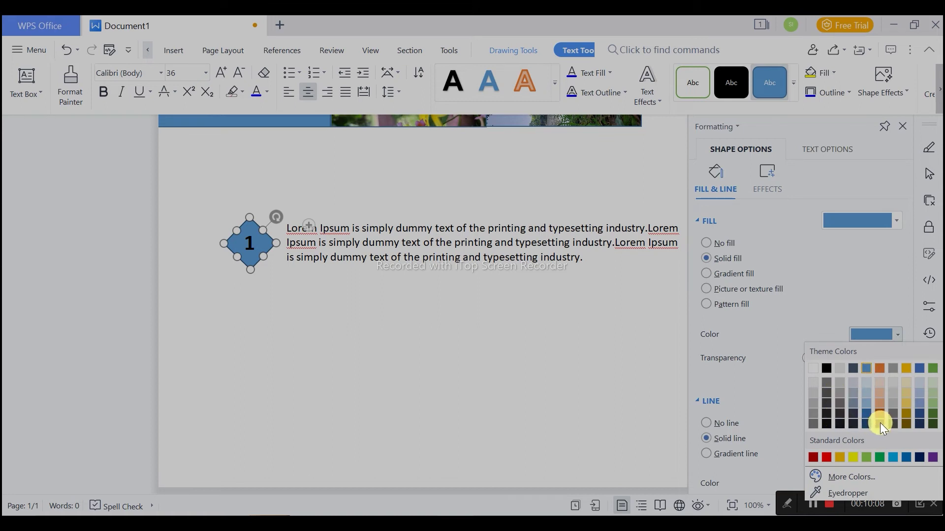
pyautogui.click(921, 423)
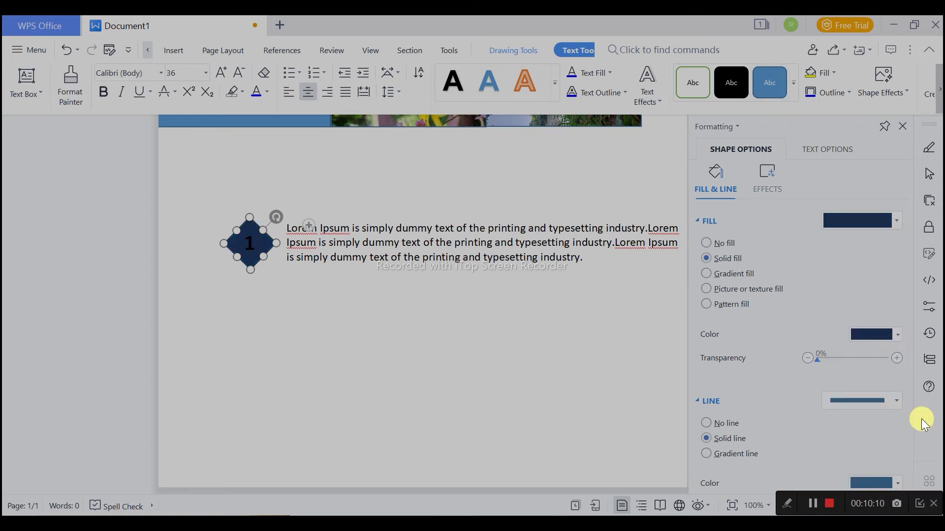
# Step: Type a white number 1 inside the diamond, then select all the paragraph text
pyautogui.click(269, 242)
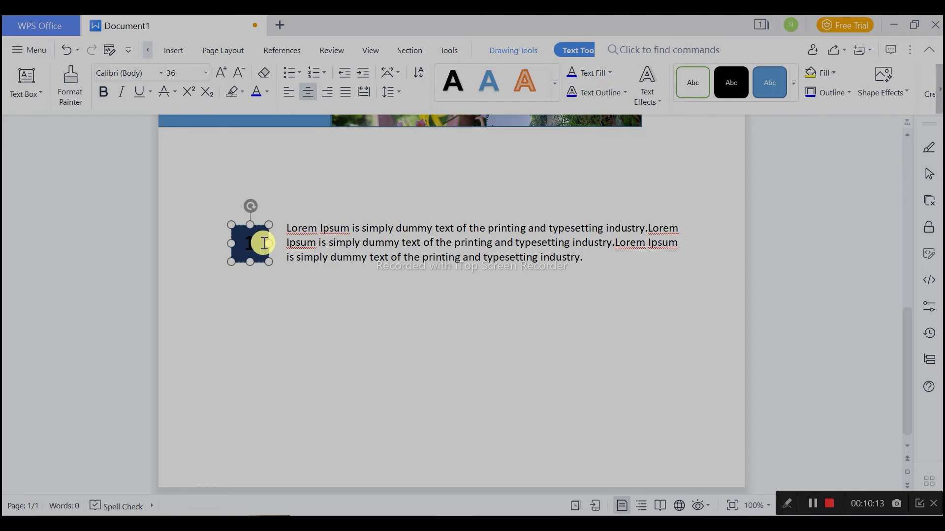
pyautogui.click(264, 243)
pyautogui.write('1')
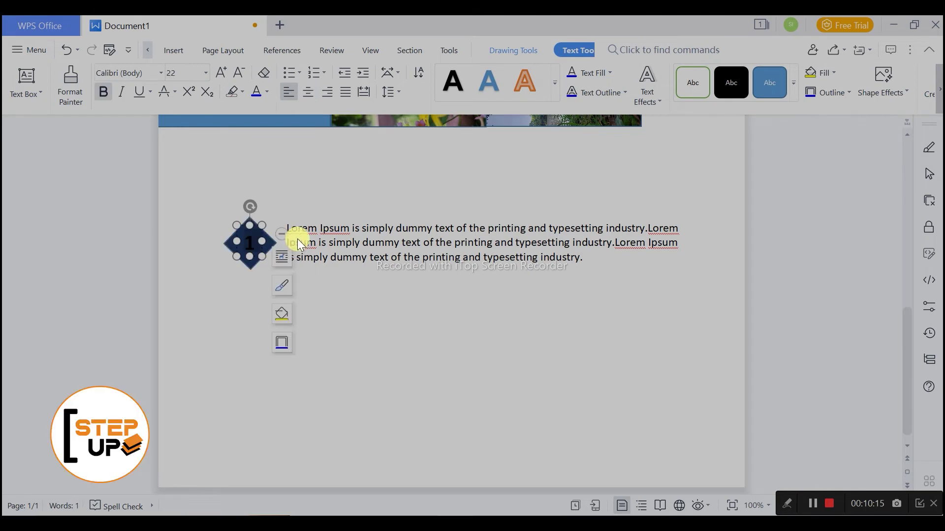
pyautogui.click(265, 91)
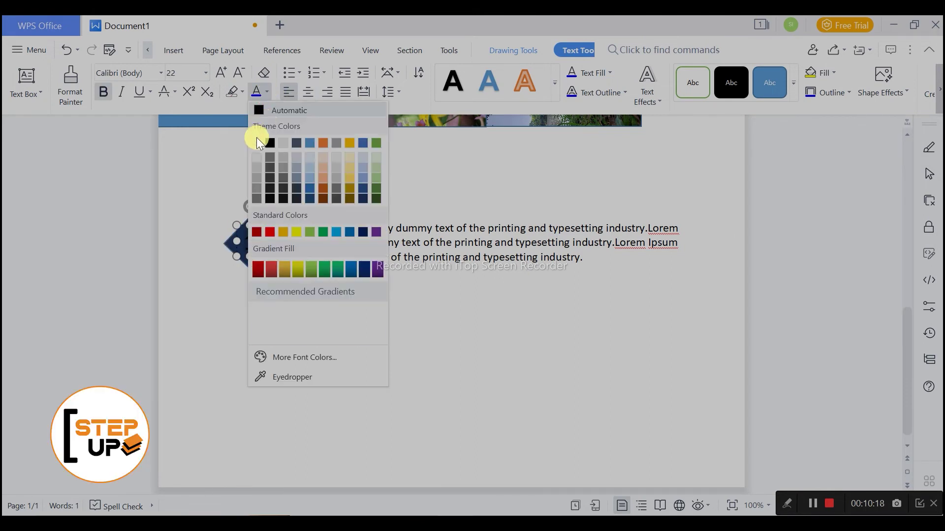
pyautogui.click(421, 243)
pyautogui.click(313, 332)
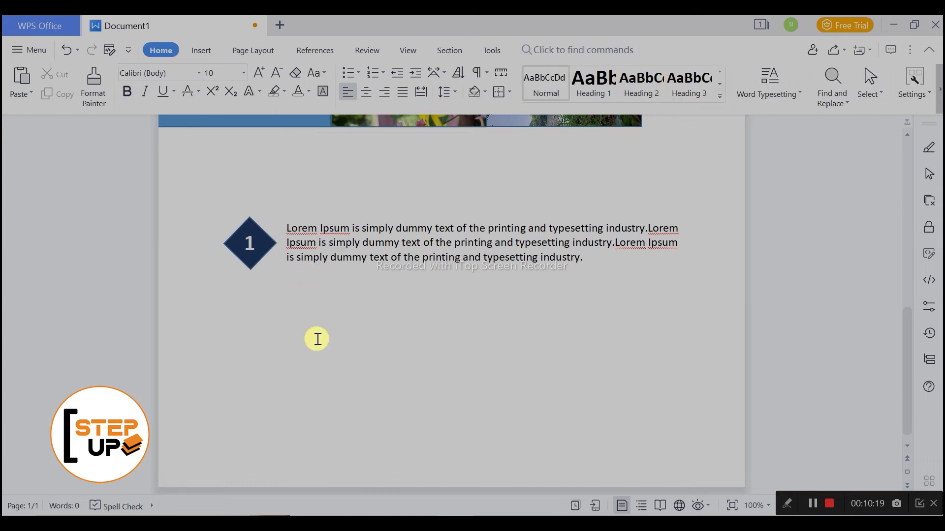
pyautogui.click(409, 250)
pyautogui.hotkey('ctrl', 'a')
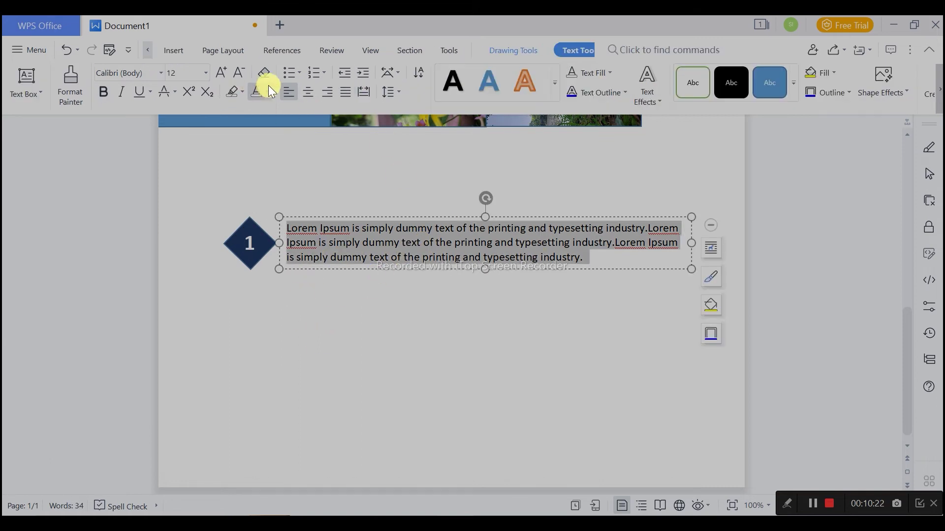
# Step: Change the paragraph text's font colour
pyautogui.click(269, 91)
pyautogui.click(269, 181)
pyautogui.click(403, 331)
# Step: Group the numbered diamond with its paragraph text box
pyautogui.click(482, 242)
pyautogui.click(240, 251)
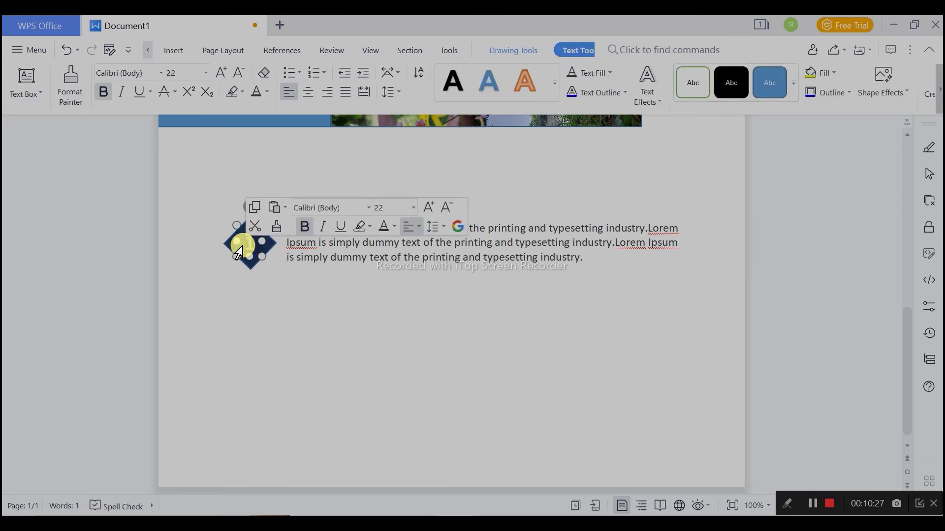
pyautogui.click(272, 245)
pyautogui.keyDown('ctrl'); pyautogui.click(370, 244); pyautogui.keyUp('ctrl')
pyautogui.click(684, 179)
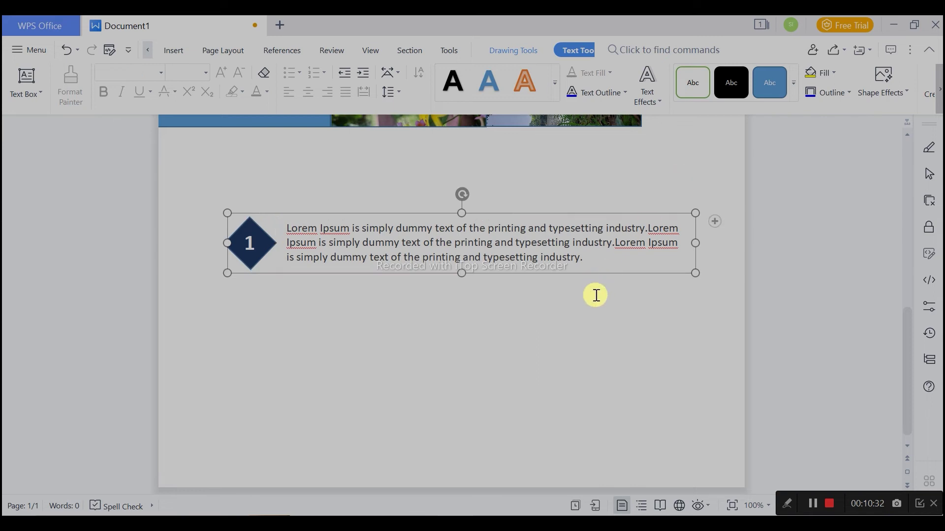
# Step: Copy the diamond-and-text group twice, stacking the copies below the original
pyautogui.moveTo(559, 265); pyautogui.dragTo(556, 315)
pyautogui.hotkey('ctrl', 'z')
pyautogui.click(263, 206)
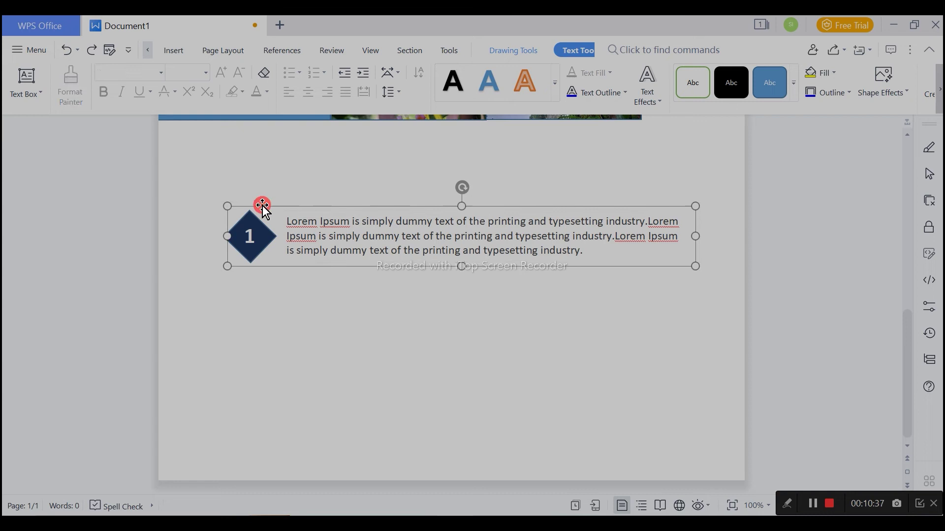
pyautogui.moveTo(262, 206); pyautogui.dragTo(262, 270)
pyautogui.scroll(5, 276, 260)
pyautogui.scroll(-1, 452, 237)
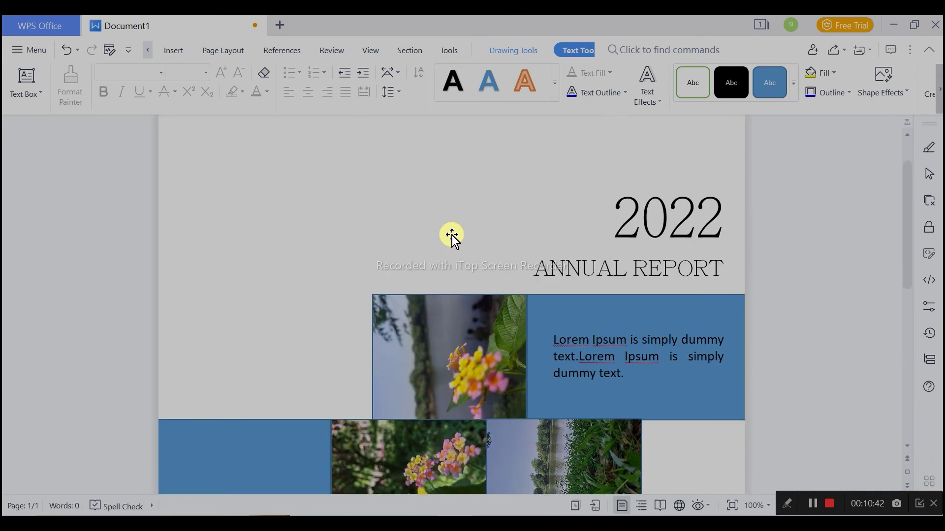
pyautogui.scroll(-5, 557, 249)
pyautogui.scroll(-3, 557, 249)
pyautogui.moveTo(434, 331); pyautogui.dragTo(433, 394)
pyautogui.scroll(-1, 622, 364)
pyautogui.scroll(-5, 623, 364)
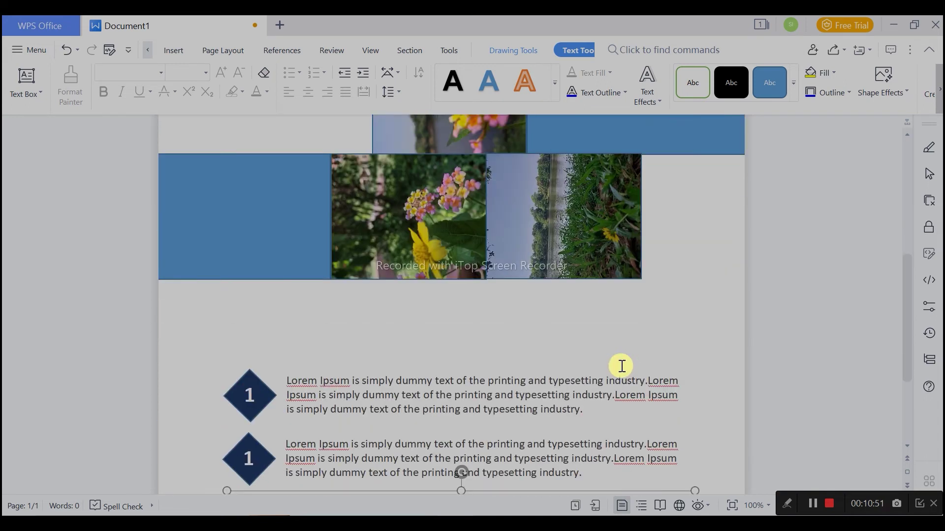
pyautogui.scroll(-3, 621, 368)
pyautogui.scroll(-3, 617, 372)
pyautogui.click(457, 455)
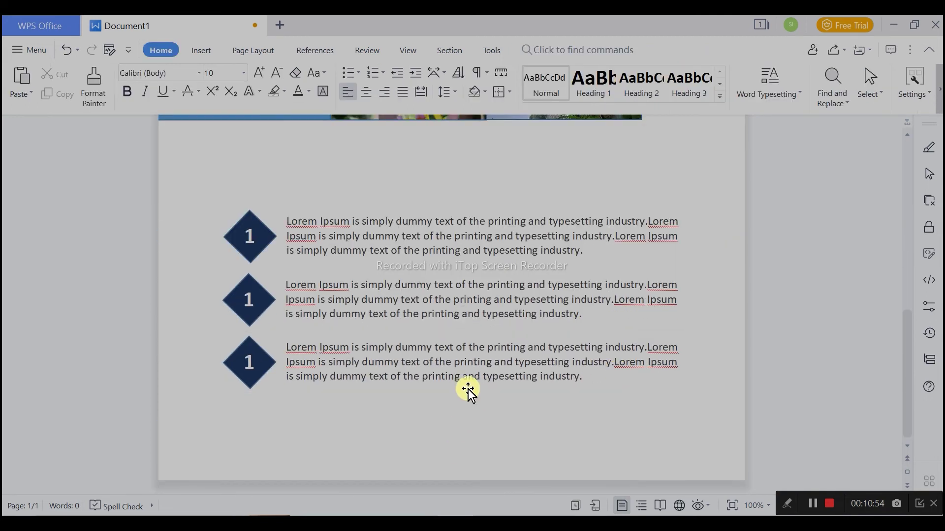
# Step: Copy the third diamond item to create a fourth below it
pyautogui.click(467, 389)
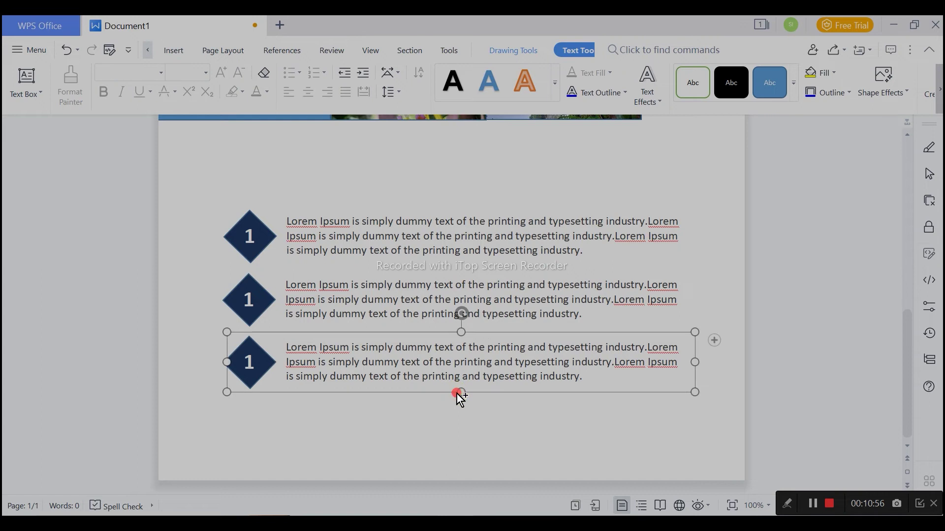
pyautogui.moveTo(456, 394); pyautogui.dragTo(457, 455)
pyautogui.scroll(-5, 496, 338)
pyautogui.scroll(-3, 507, 320)
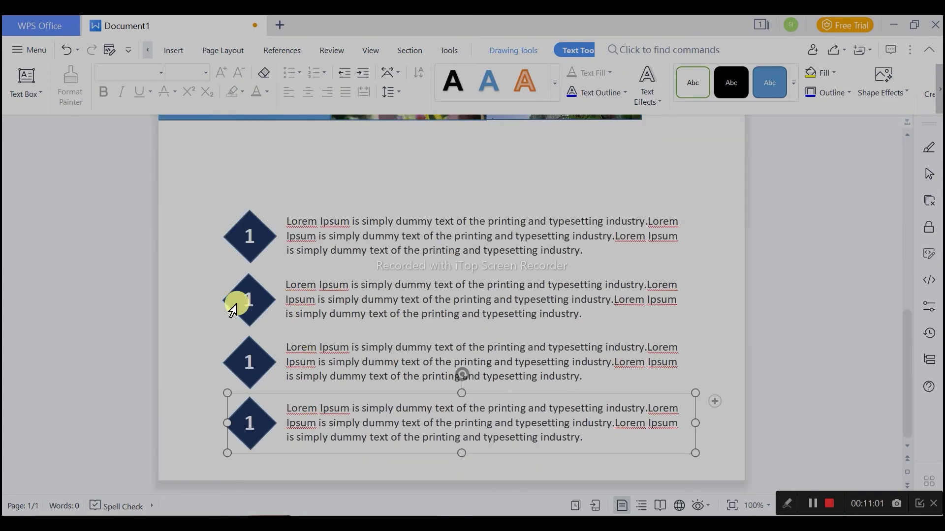
# Step: Renumber the second, third and fourth diamonds as 2, 3 and 4
pyautogui.click(233, 310)
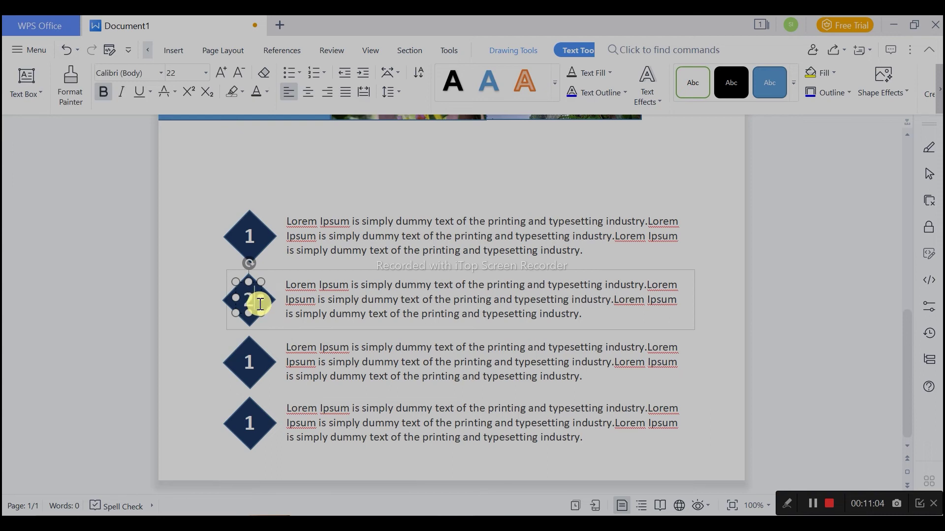
pyautogui.click(258, 363)
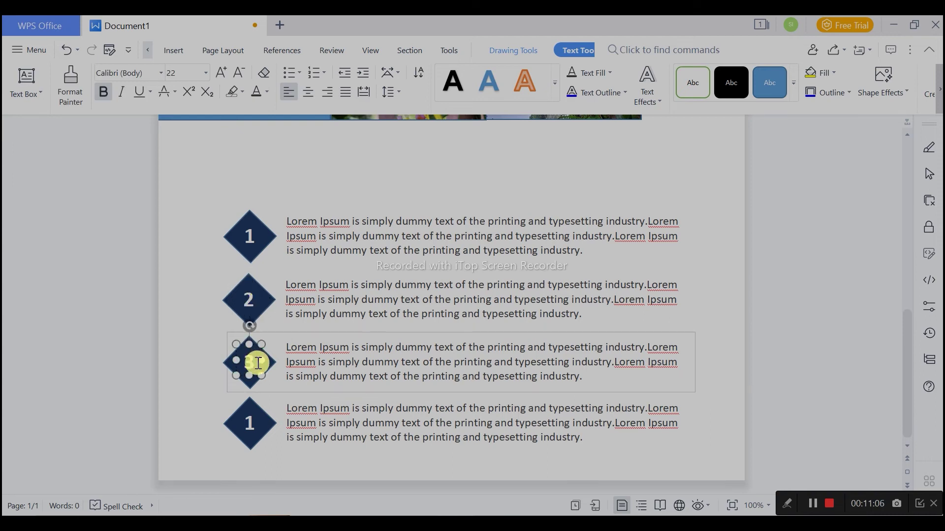
pyautogui.click(256, 425)
pyautogui.click(361, 181)
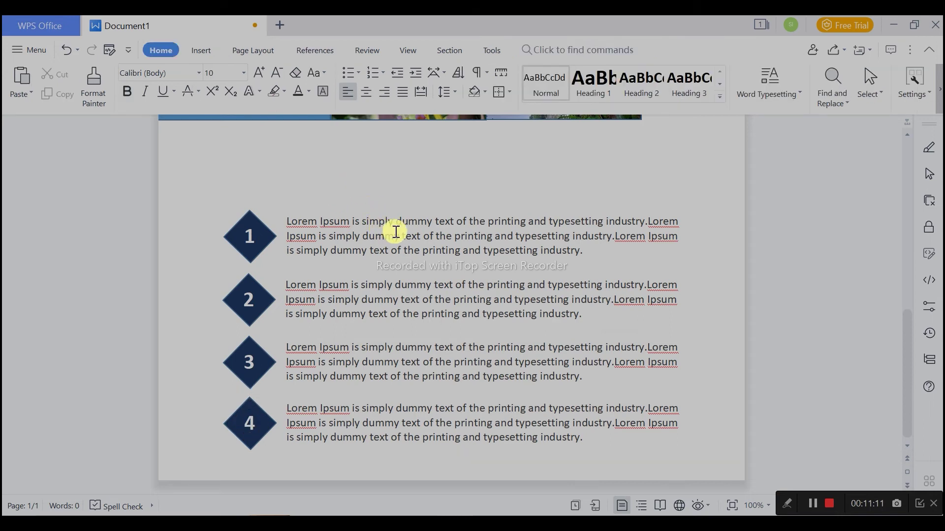
# Step: Nudge the first, second and fourth items slightly to even out the list spacing
pyautogui.click(336, 236)
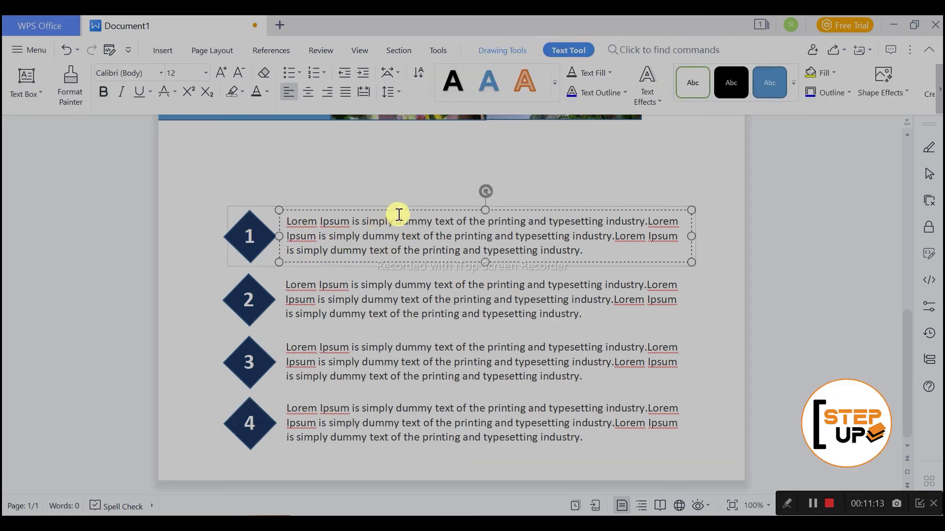
pyautogui.click(405, 207)
pyautogui.moveTo(406, 207); pyautogui.dragTo(407, 209)
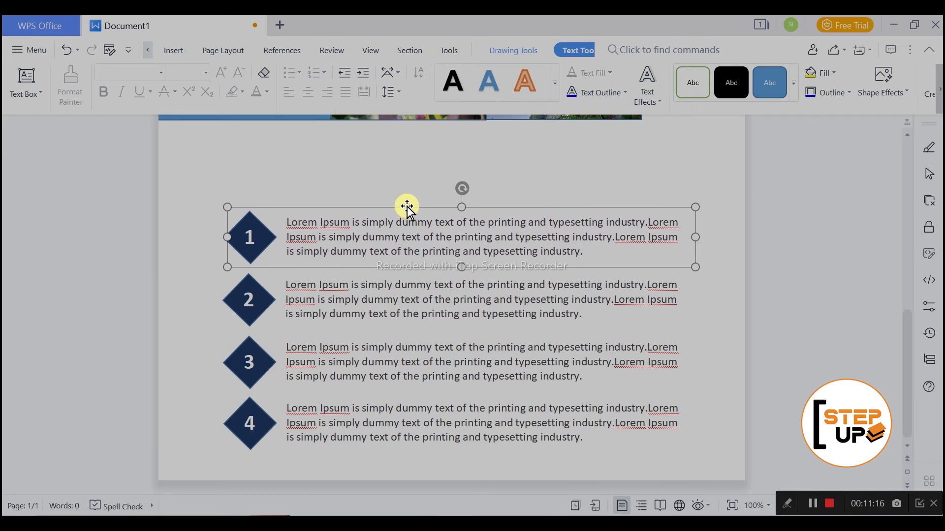
pyautogui.click(320, 290)
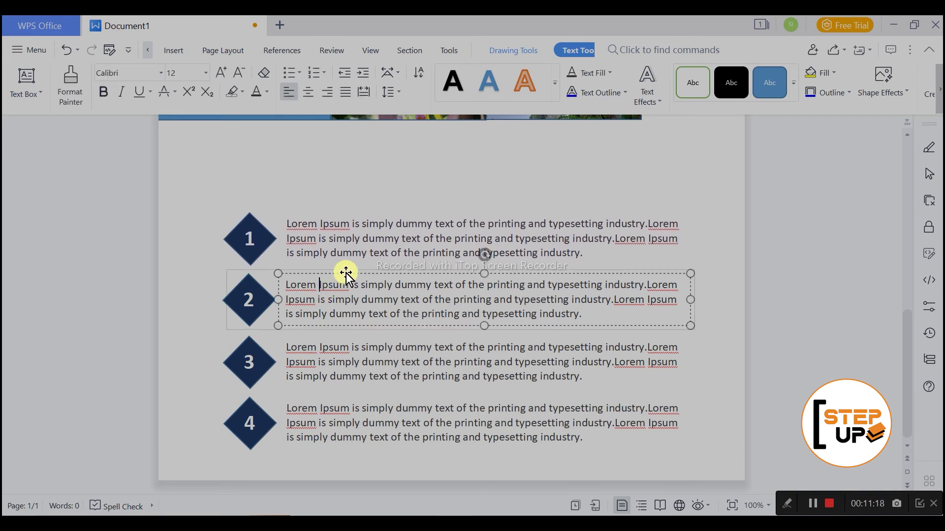
pyautogui.moveTo(351, 275); pyautogui.dragTo(351, 277)
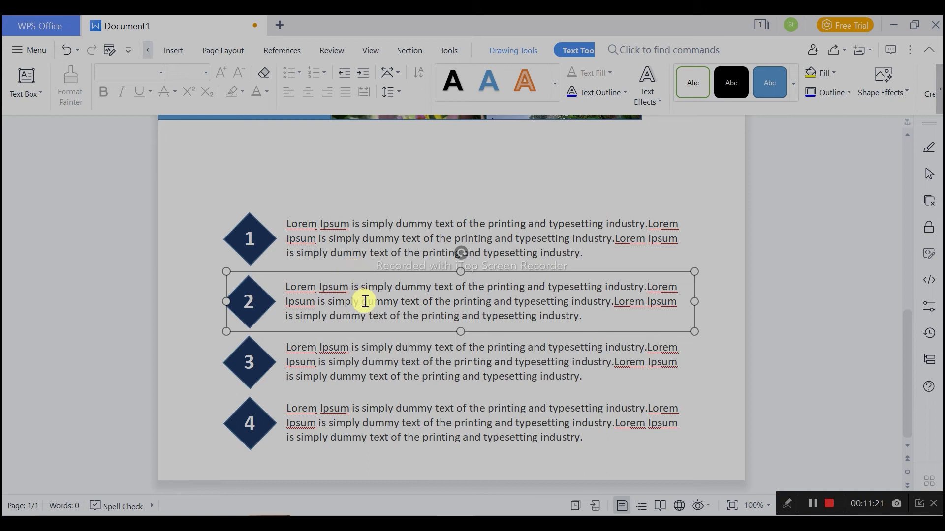
pyautogui.click(357, 408)
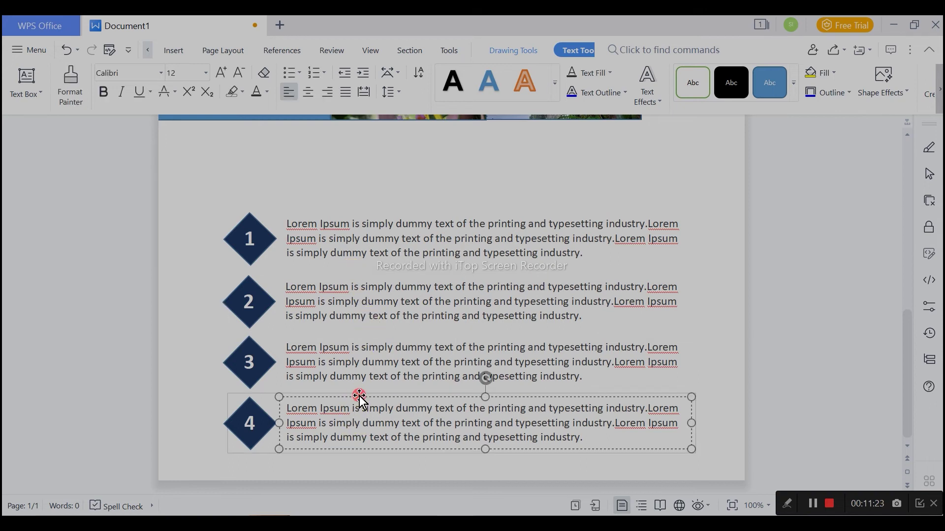
pyautogui.click(359, 397)
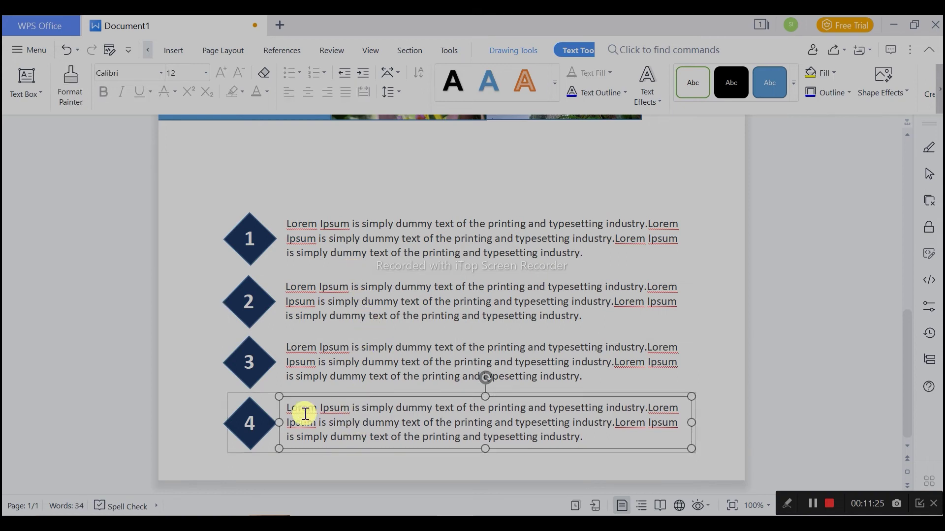
pyautogui.click(249, 398)
pyautogui.click(280, 420)
pyautogui.click(272, 394)
pyautogui.click(301, 409)
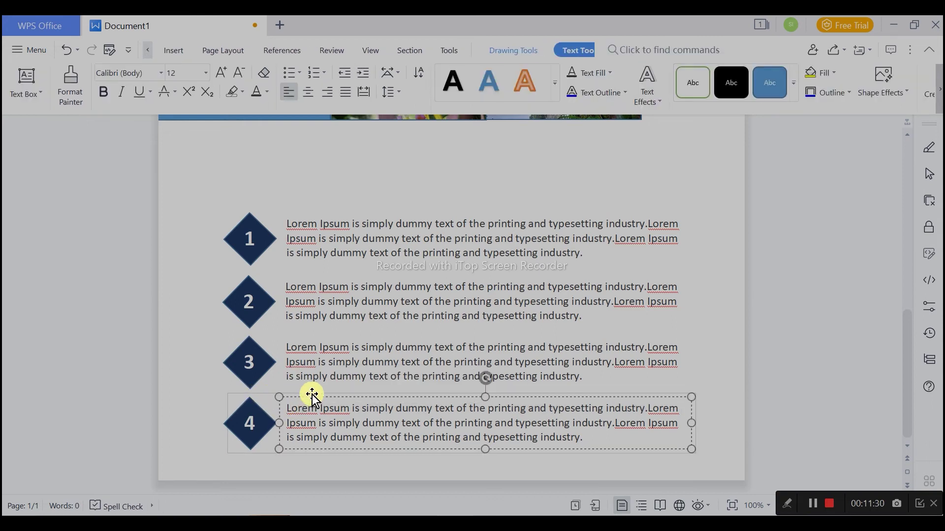
pyautogui.moveTo(313, 398); pyautogui.dragTo(311, 395)
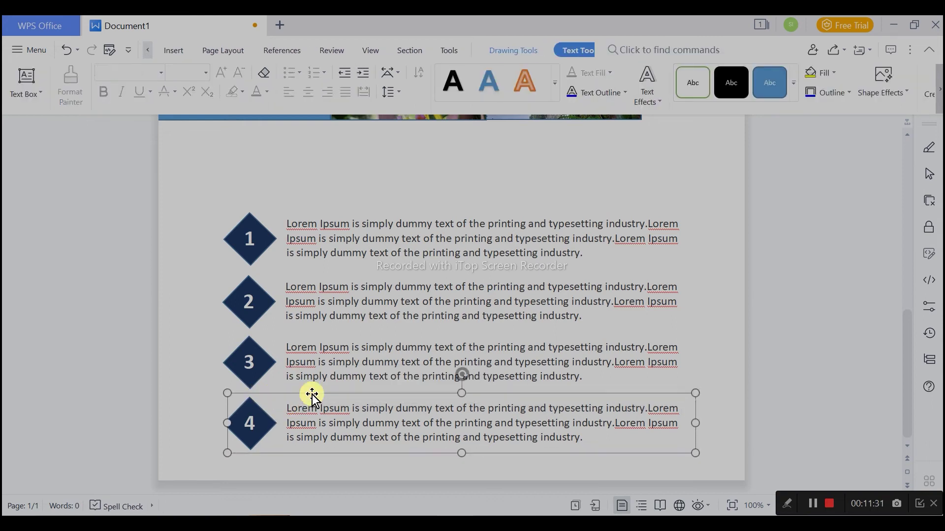
# Step: Select all four numbered items and group them into one block
pyautogui.click(361, 246)
pyautogui.click(406, 213)
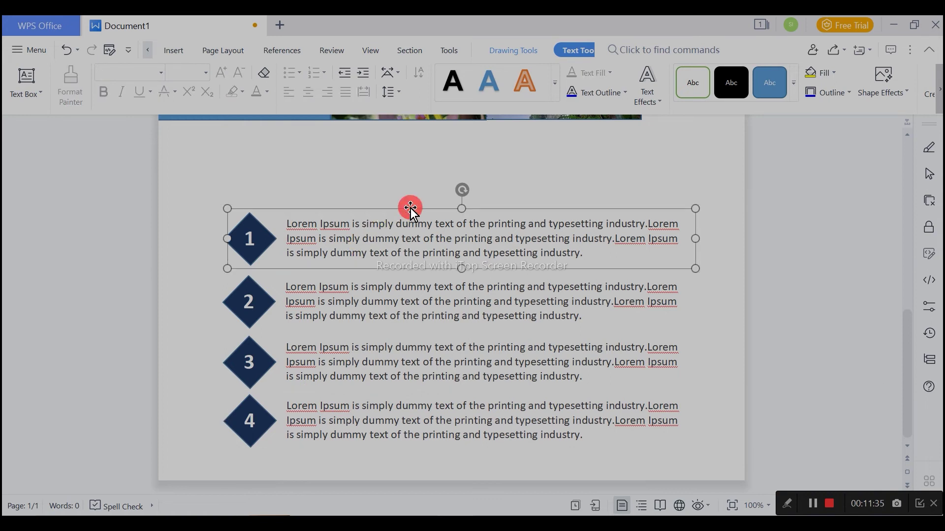
pyautogui.click(409, 185)
pyautogui.click(442, 237)
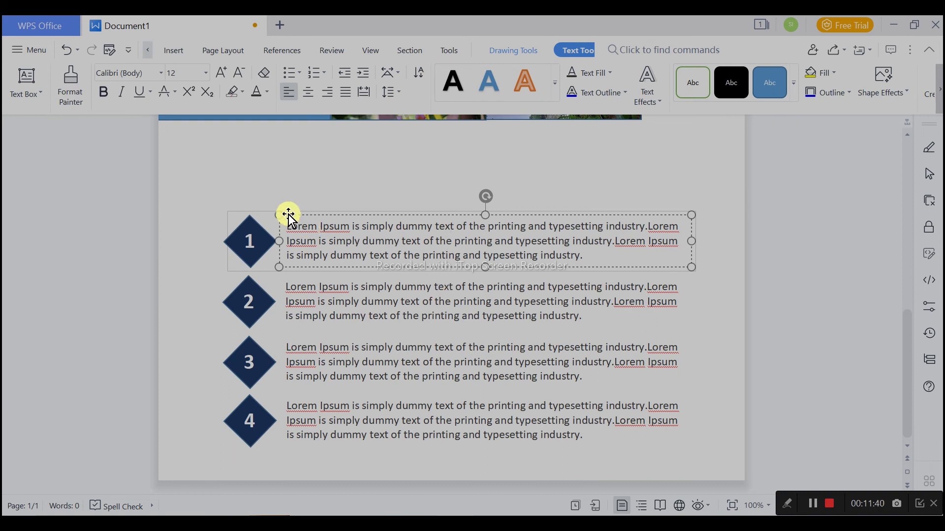
pyautogui.click(272, 214)
pyautogui.keyDown('ctrl'); pyautogui.click(305, 295); pyautogui.keyUp('ctrl')
pyautogui.keyDown('ctrl'); pyautogui.click(305, 376); pyautogui.keyUp('ctrl')
pyautogui.keyDown('ctrl'); pyautogui.click(310, 421); pyautogui.keyUp('ctrl')
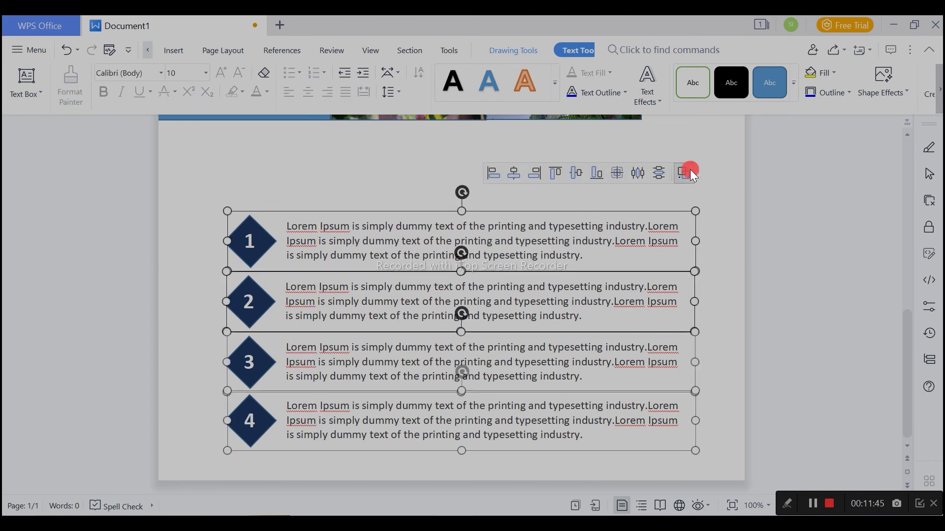
pyautogui.click(687, 171)
# Step: Open the fill-and-line settings for the upper photo block
pyautogui.scroll(-3, 678, 271)
pyautogui.scroll(-3, 678, 276)
pyautogui.click(572, 327)
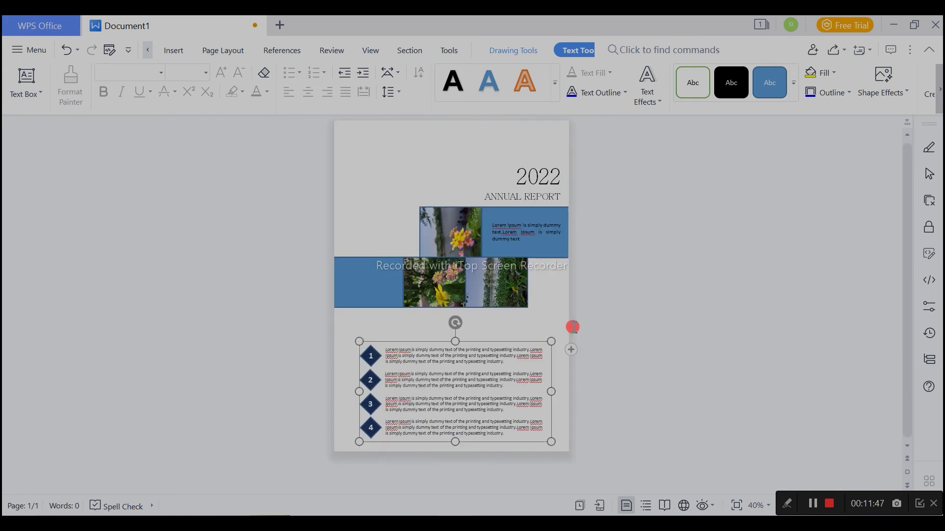
pyautogui.click(528, 247)
pyautogui.click(457, 212)
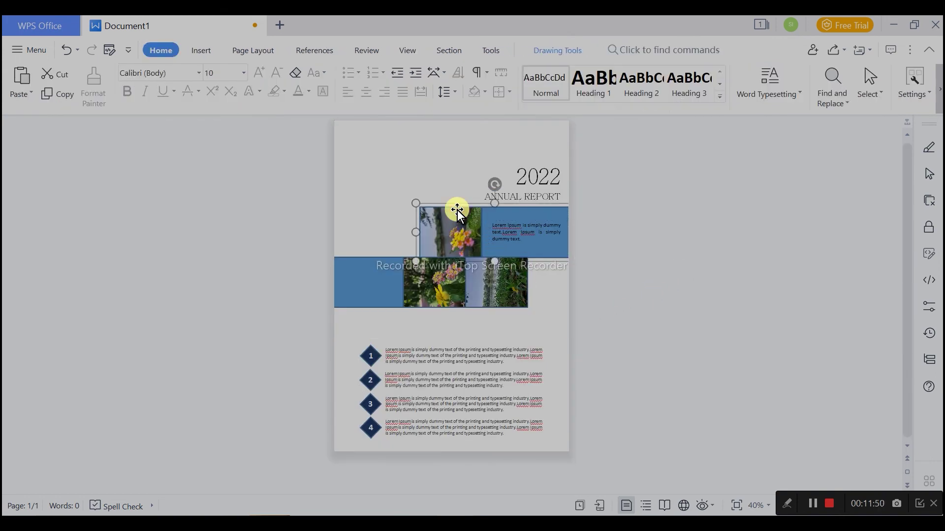
pyautogui.doubleClick(470, 204)
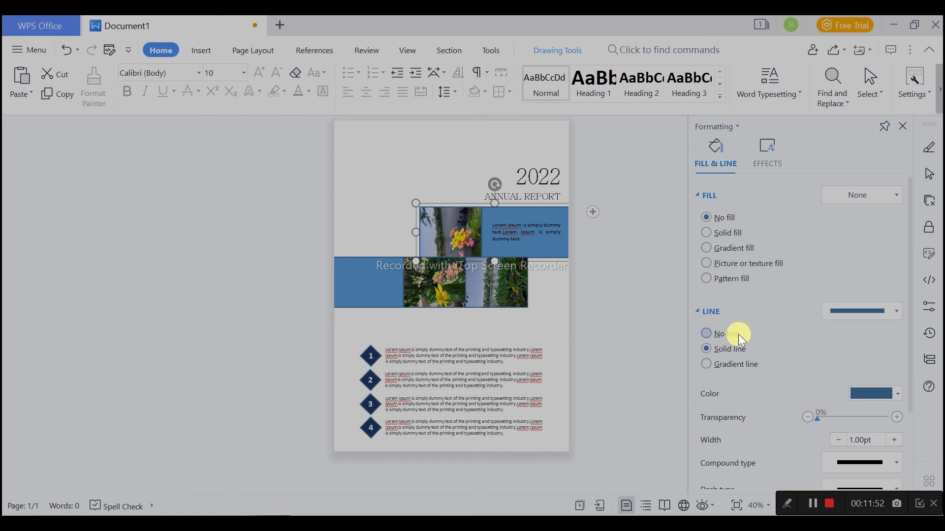
# Step: Fill the upper blue block holding the Lorem text with dark navy
pyautogui.click(370, 263)
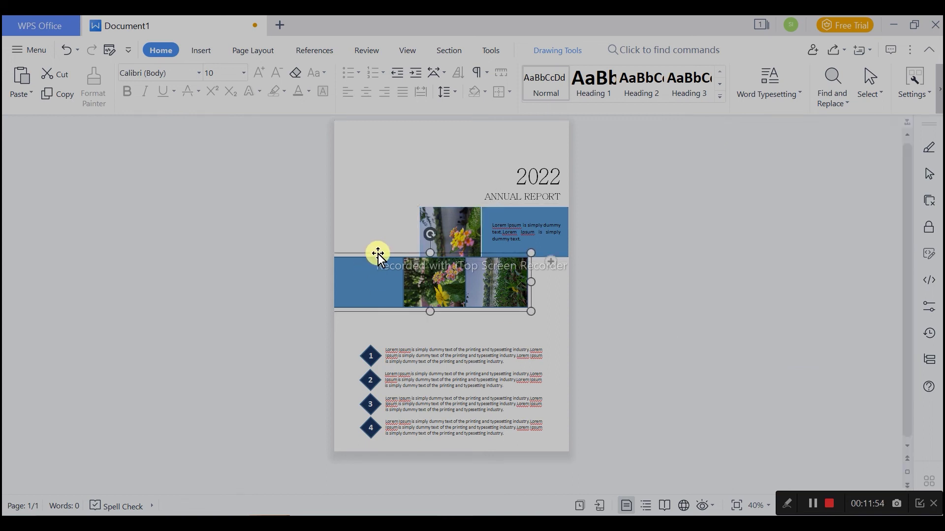
pyautogui.doubleClick(378, 253)
pyautogui.scroll(5, 622, 332)
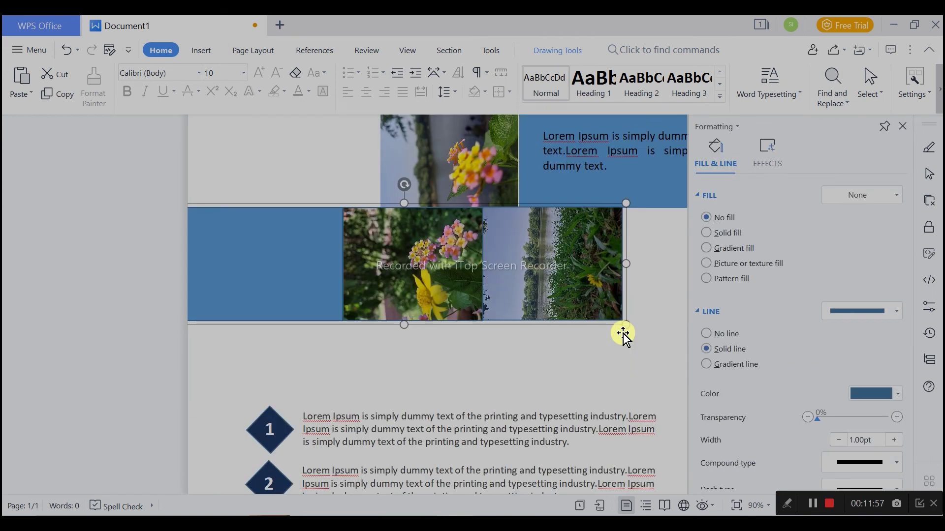
pyautogui.scroll(-1, 623, 335)
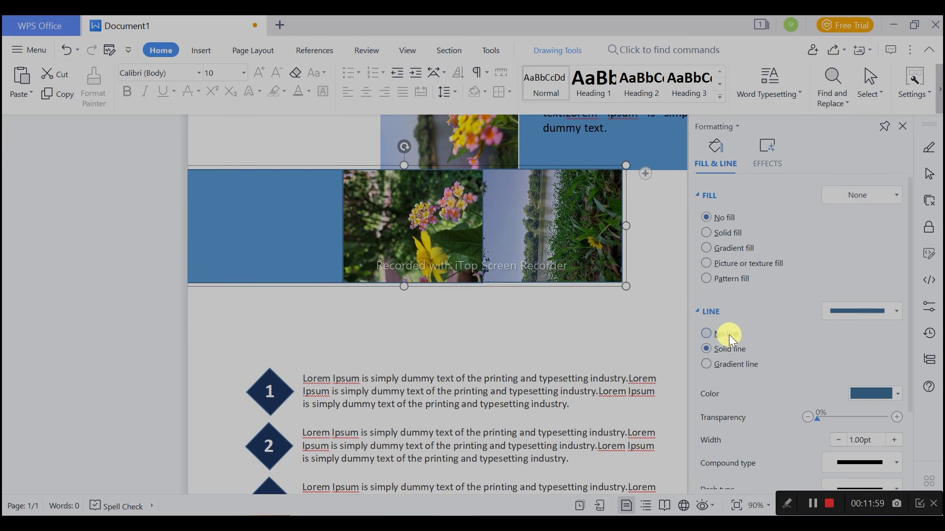
pyautogui.click(583, 333)
pyautogui.scroll(4, 650, 408)
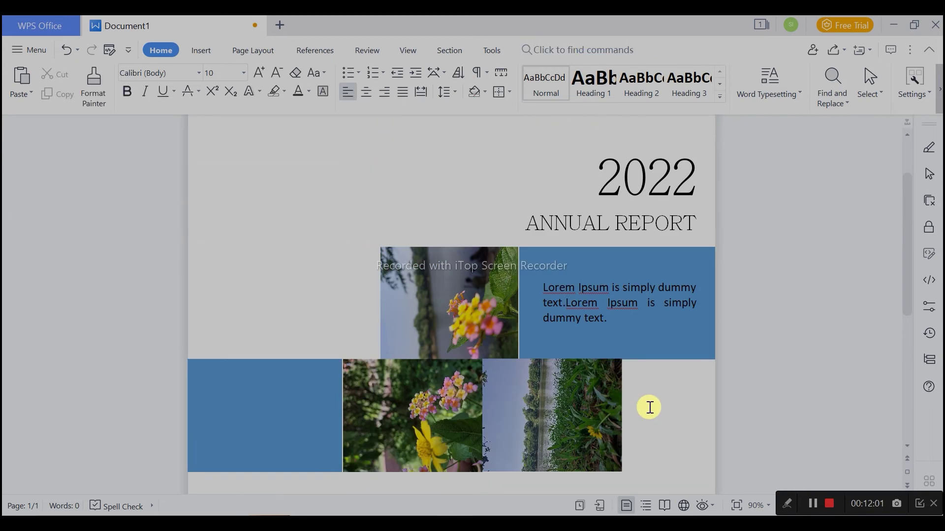
pyautogui.click(630, 340)
pyautogui.click(901, 319)
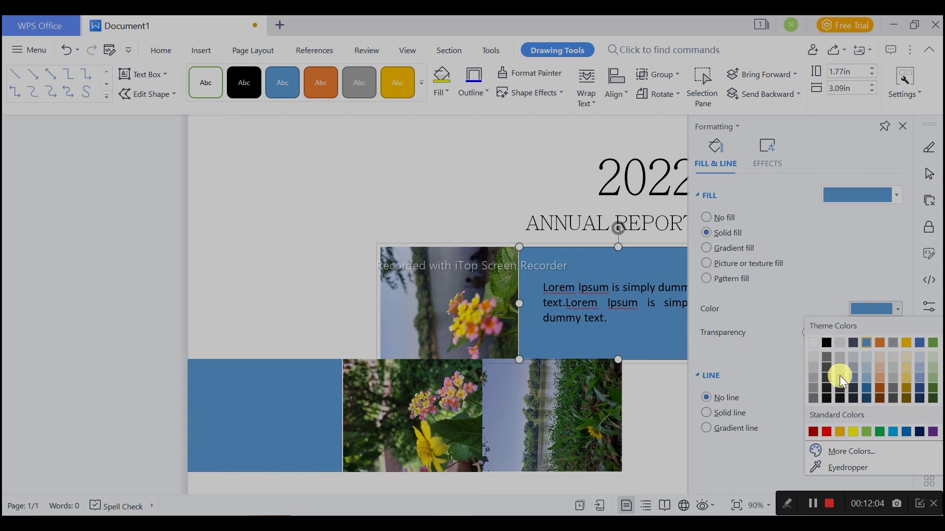
pyautogui.click(866, 398)
# Step: Fill the lower blue rectangle below the photos with dark navy as well
pyautogui.click(297, 439)
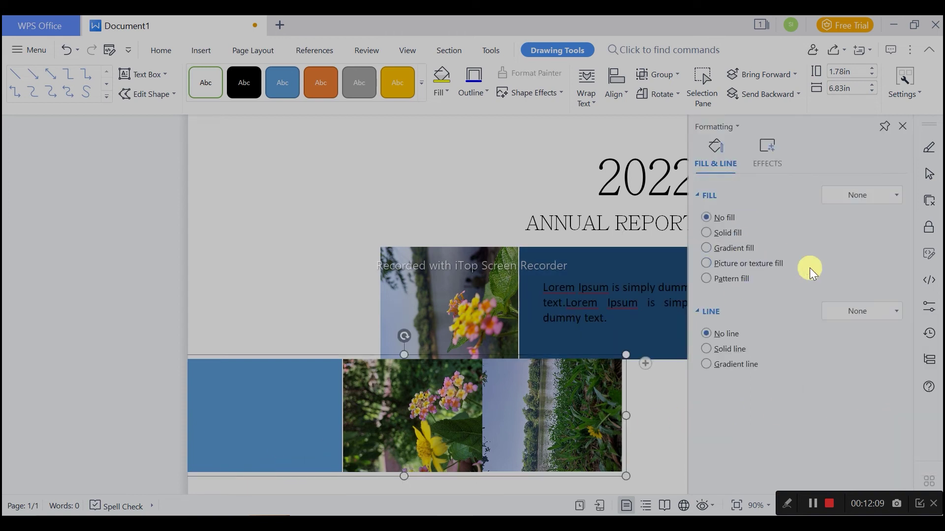
pyautogui.click(312, 403)
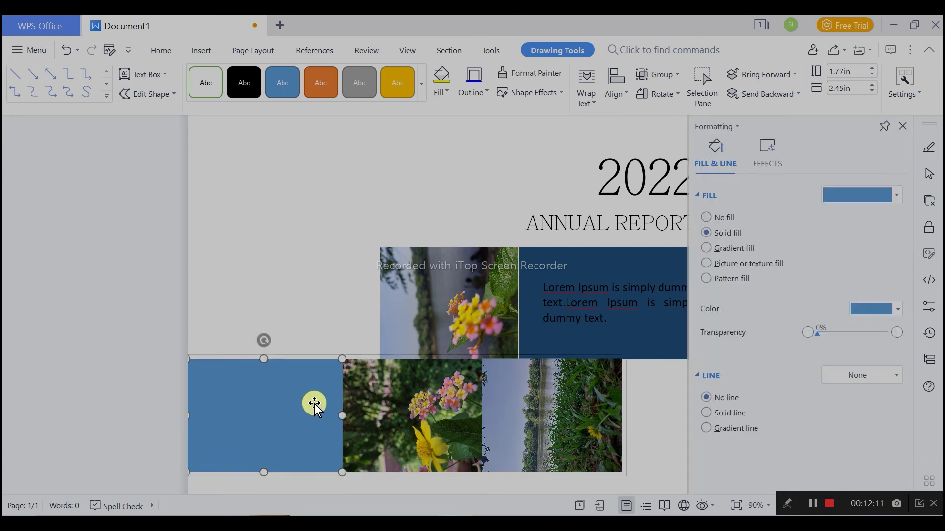
pyautogui.click(866, 312)
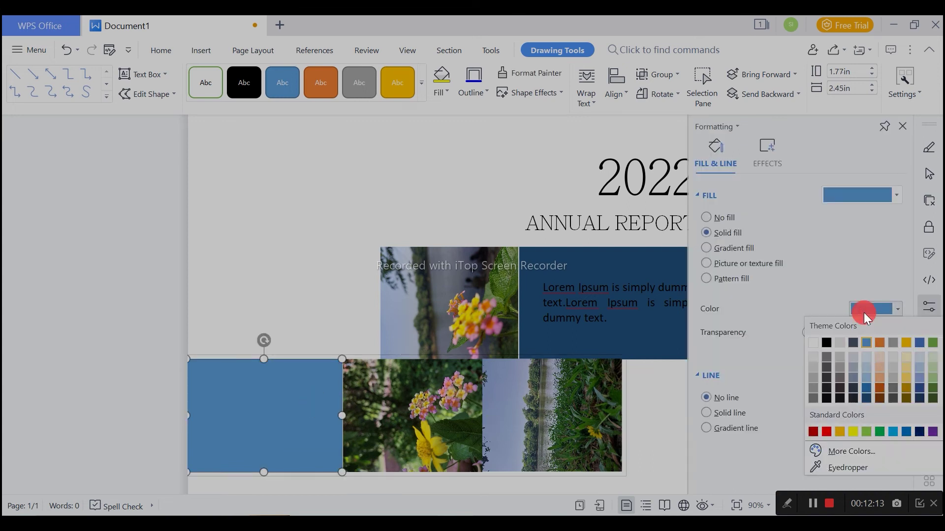
pyautogui.click(867, 397)
pyautogui.click(402, 271)
# Step: Turn the Lorem Ipsum text in the upper navy block white
pyautogui.click(650, 312)
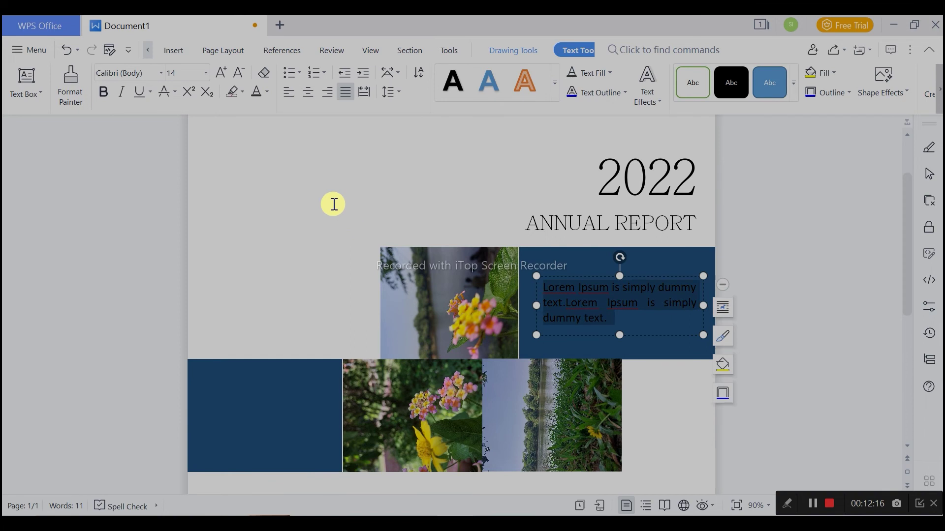
pyautogui.click(264, 91)
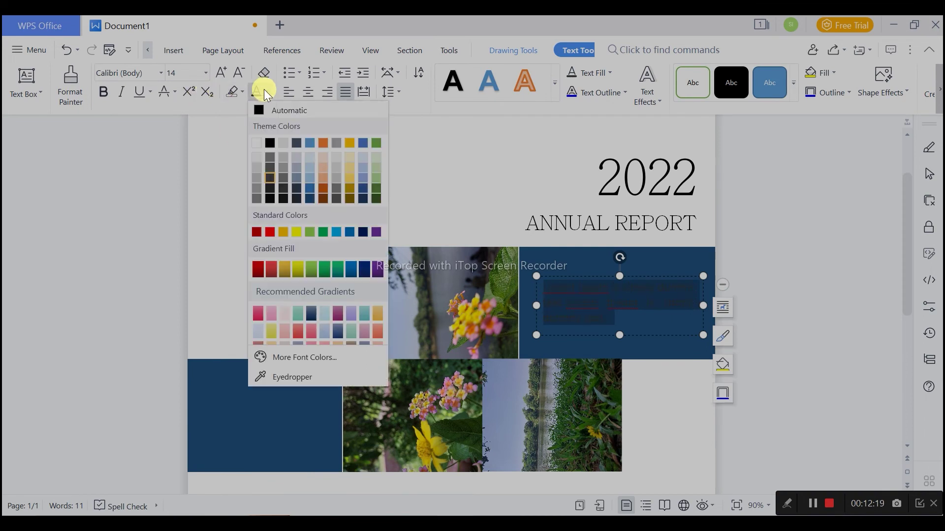
pyautogui.click(258, 150)
pyautogui.click(338, 194)
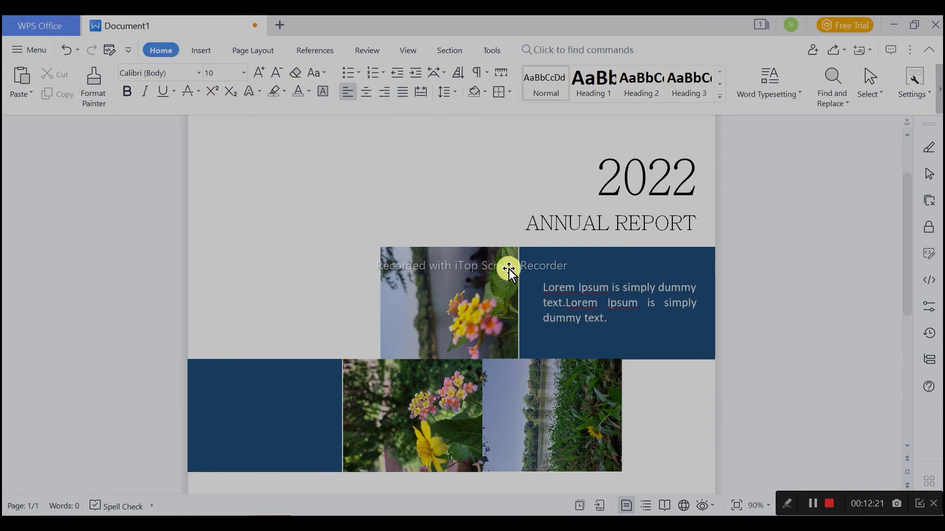
pyautogui.scroll(-2, 675, 301)
pyautogui.scroll(-3, 682, 299)
pyautogui.keyDown('ctrl'); pyautogui.scroll(-1, 682, 298); pyautogui.keyUp('ctrl')
# Step: Group the 2022 title box with the photo-and-navy-block groups and nudge them upward
pyautogui.keyDown('ctrl'); pyautogui.scroll(-3, 654, 312); pyautogui.keyUp('ctrl')
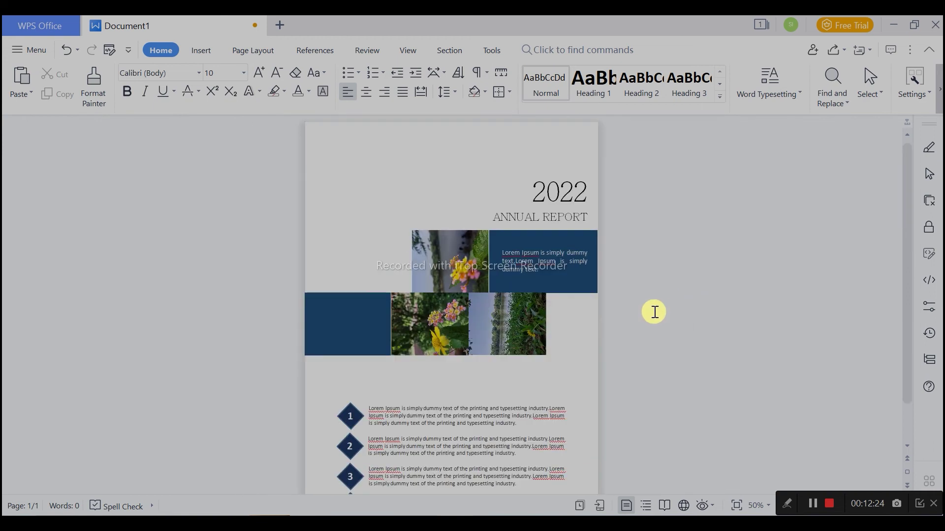
pyautogui.scroll(-1, 620, 323)
pyautogui.scroll(2, 541, 278)
pyautogui.click(549, 265)
pyautogui.click(392, 238)
pyautogui.click(419, 251)
pyautogui.keyDown('ctrl'); pyautogui.click(375, 305); pyautogui.keyUp('ctrl')
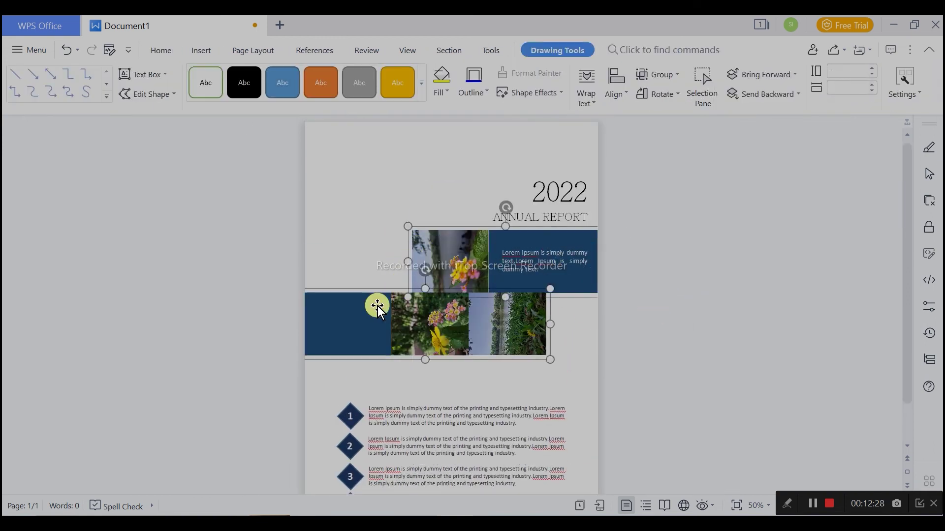
pyautogui.click(566, 195)
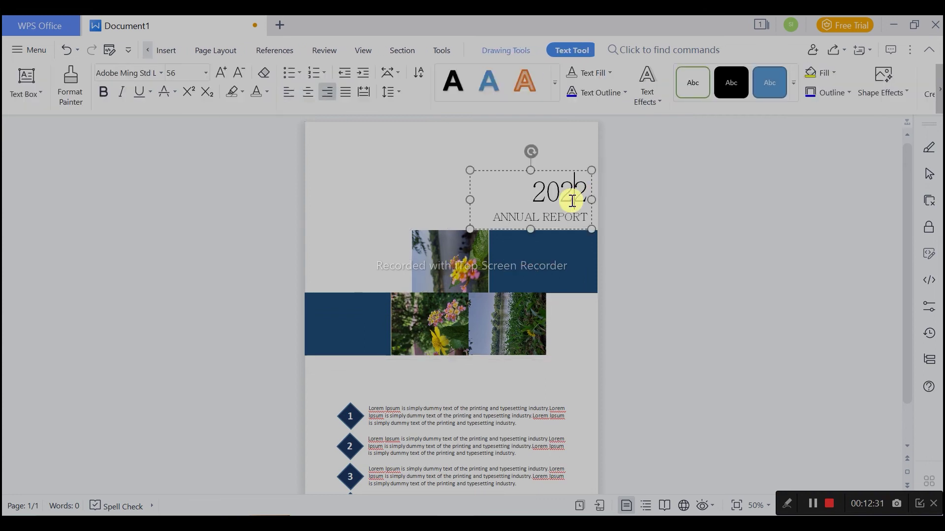
pyautogui.click(528, 253)
pyautogui.keyDown('ctrl'); pyautogui.click(570, 187); pyautogui.keyUp('ctrl')
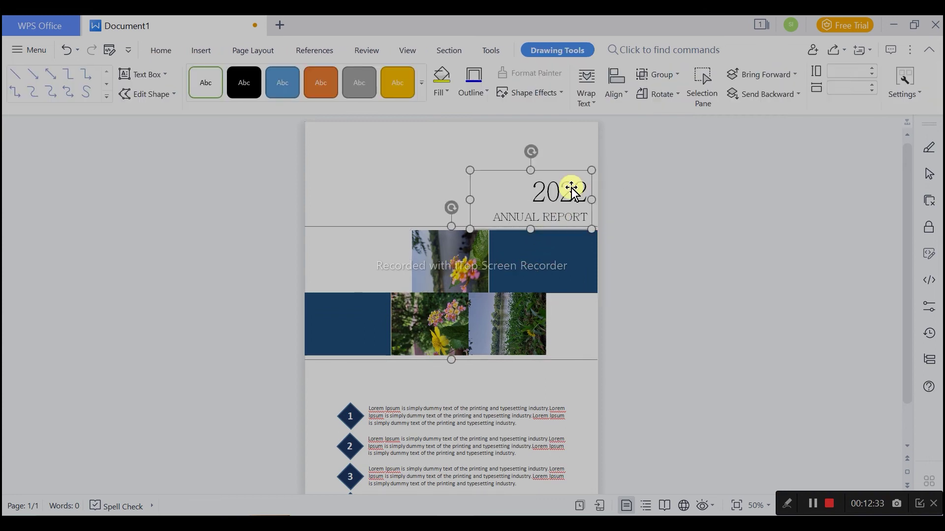
pyautogui.click(597, 138)
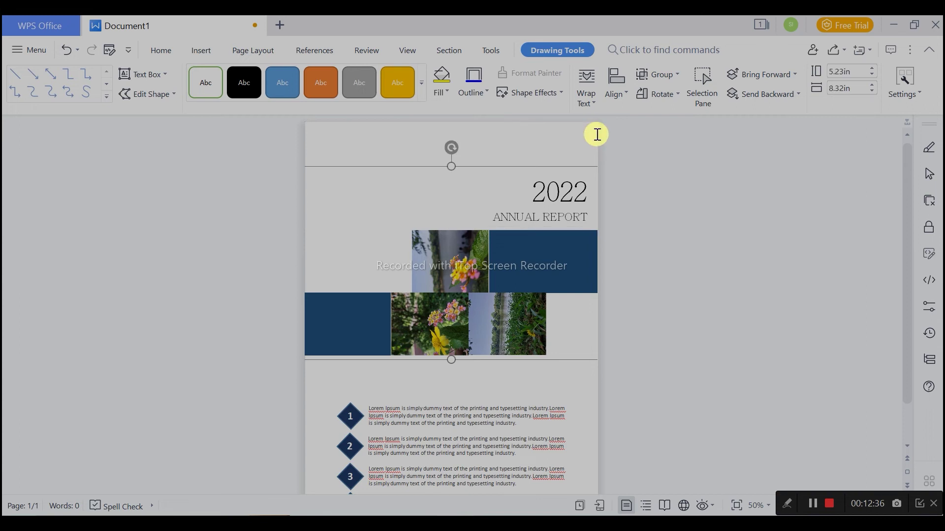
pyautogui.press('Up')
pyautogui.press('Up')
pyautogui.press('Up')
pyautogui.press('Up')
pyautogui.press('Up')
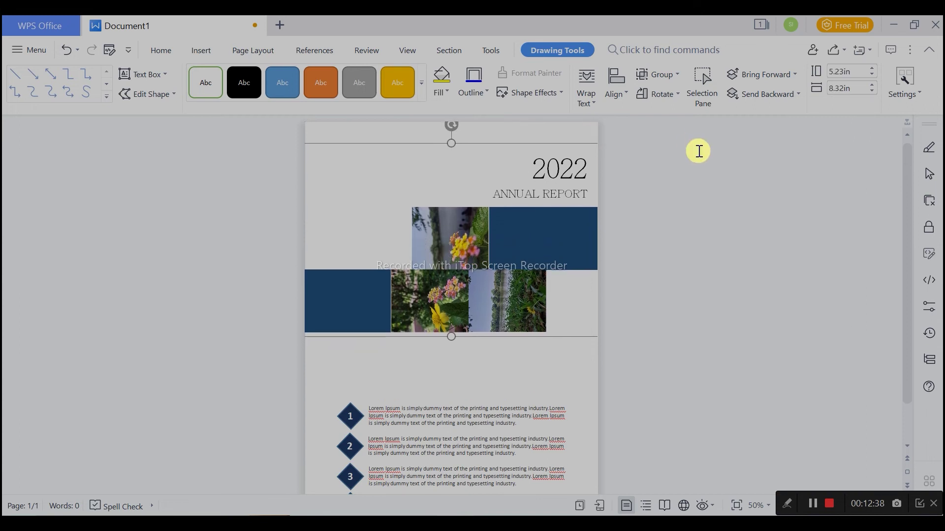
pyautogui.press('Up')
pyautogui.press('Up')
pyautogui.press('Up')
# Step: Drag the numbered list text box up to sit directly beneath the photos
pyautogui.click(693, 212)
pyautogui.scroll(-2, 574, 358)
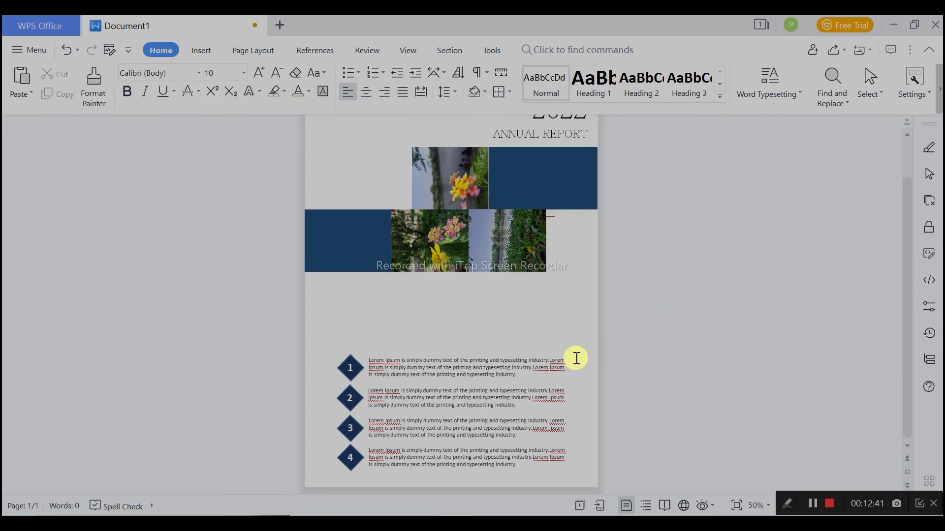
pyautogui.click(517, 387)
pyautogui.moveTo(537, 353); pyautogui.dragTo(537, 294)
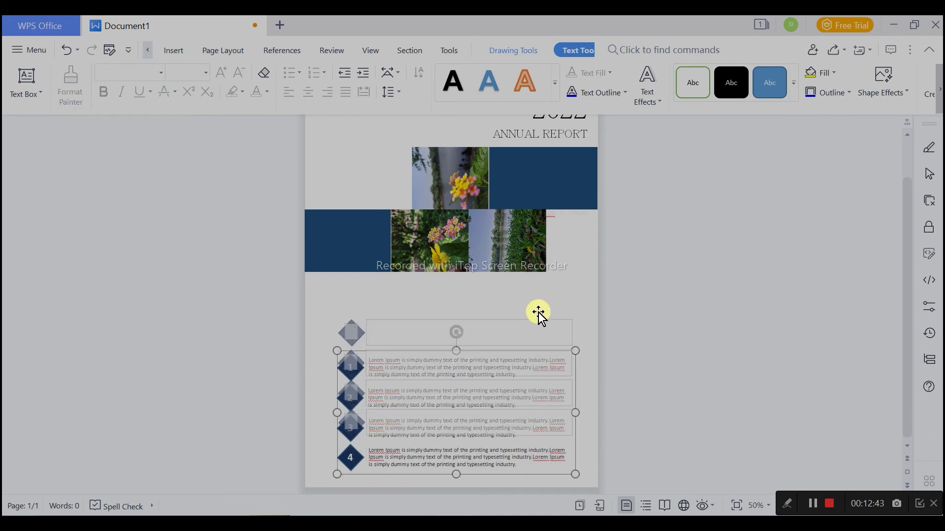
pyautogui.click(660, 309)
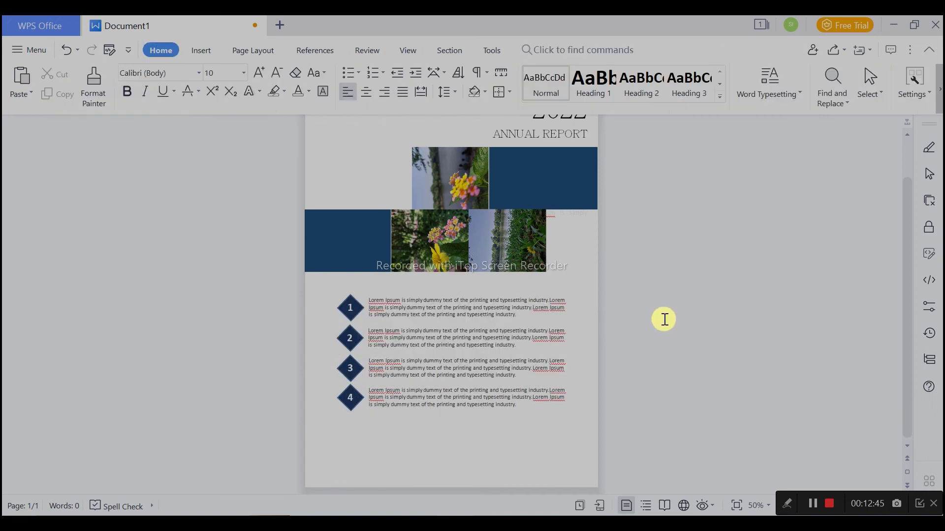
pyautogui.scroll(1, 628, 355)
pyautogui.scroll(-1, 631, 357)
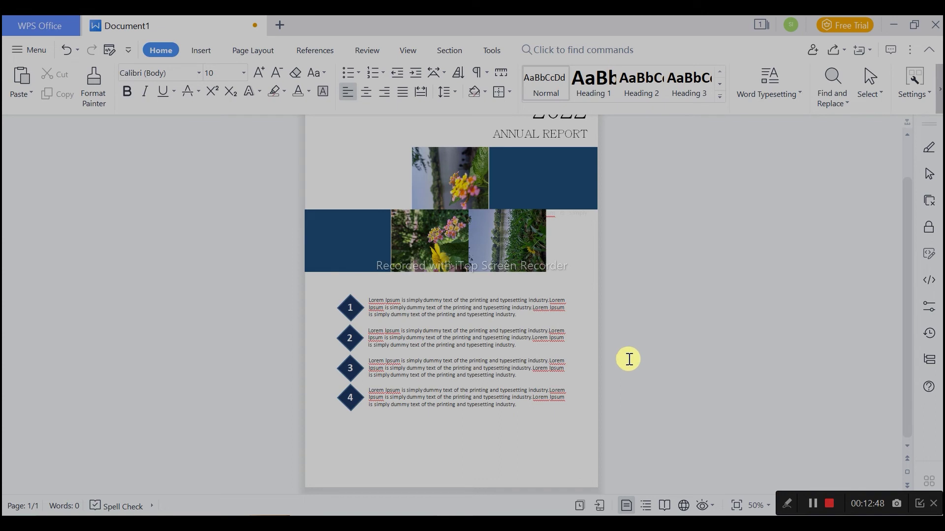
# Step: Draw a straight horizontal line across the page below the numbered list
pyautogui.click(201, 49)
pyautogui.click(211, 85)
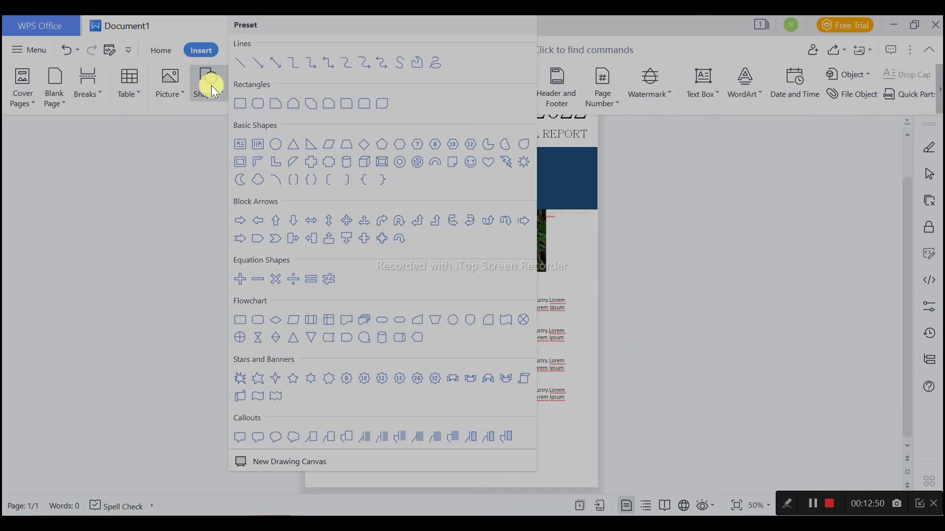
pyautogui.click(249, 66)
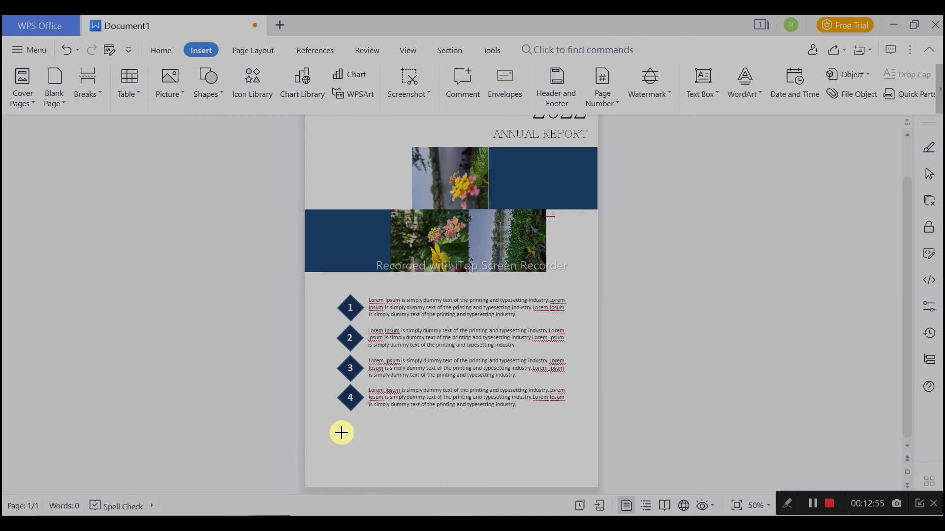
pyautogui.moveTo(333, 445); pyautogui.dragTo(568, 444)
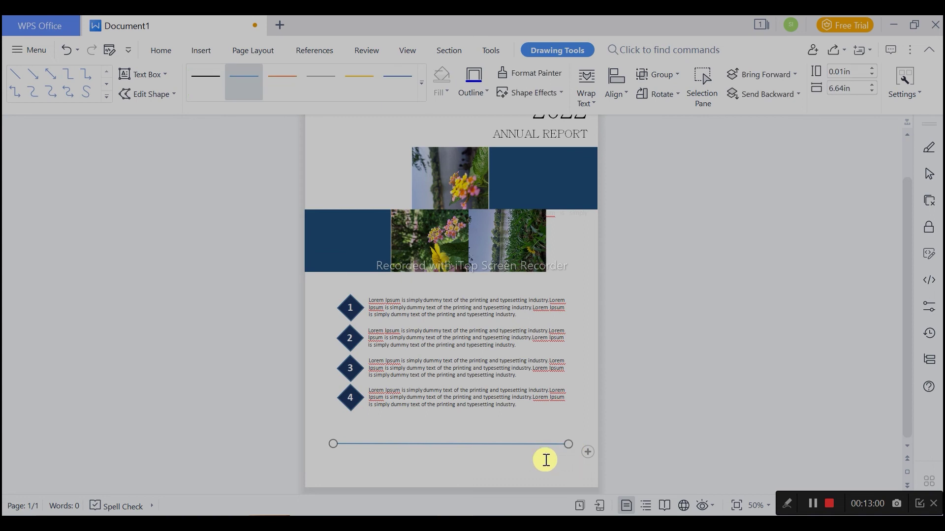
pyautogui.scroll(5, 555, 384)
pyautogui.scroll(1, 562, 382)
pyautogui.scroll(-2, 628, 353)
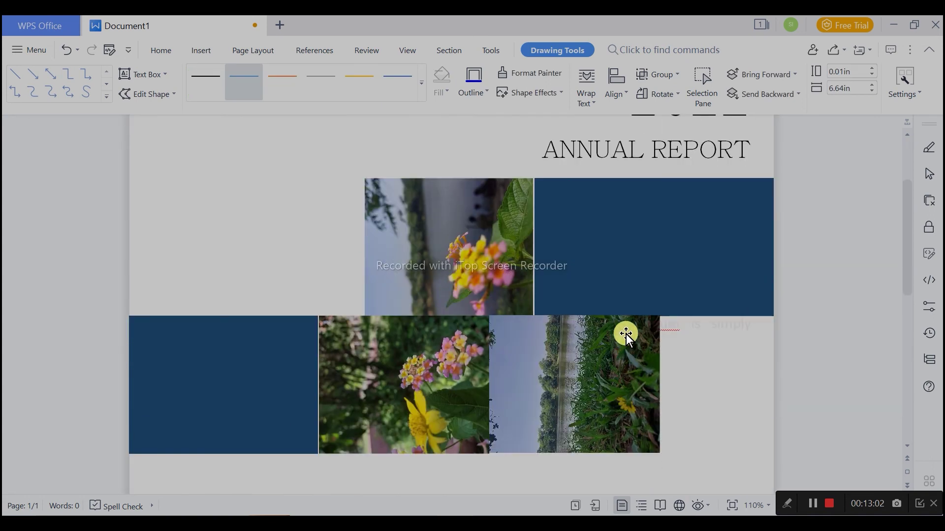
pyautogui.scroll(-3, 626, 335)
pyautogui.scroll(-4, 622, 337)
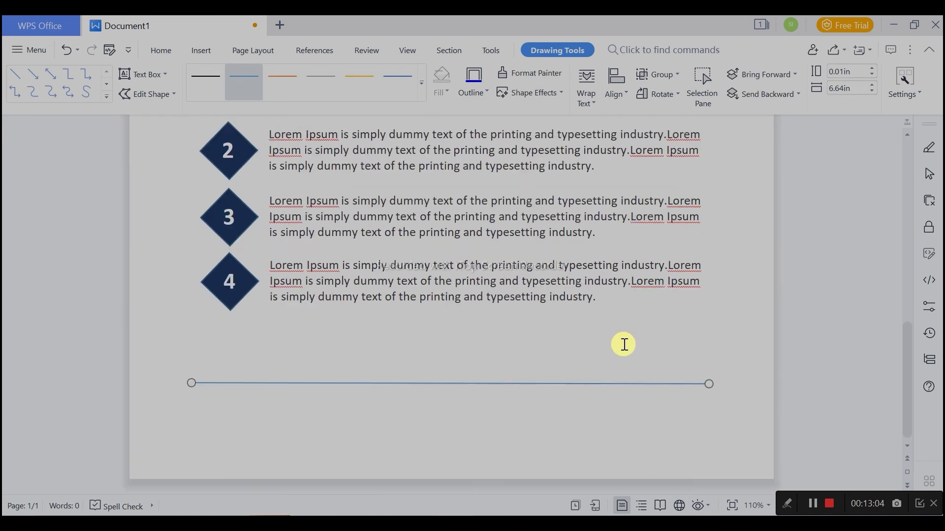
# Step: Make the line dark navy with a thicker line width of 10
pyautogui.doubleClick(526, 385)
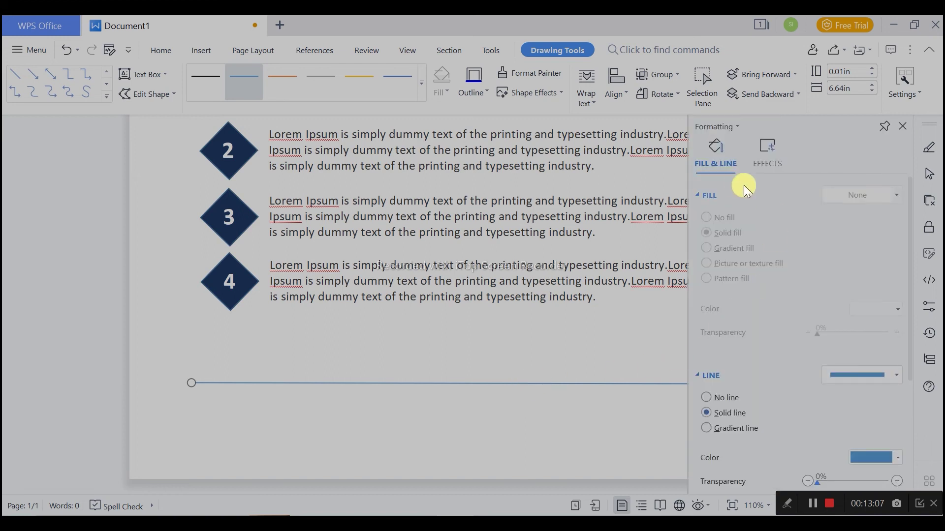
pyautogui.click(868, 459)
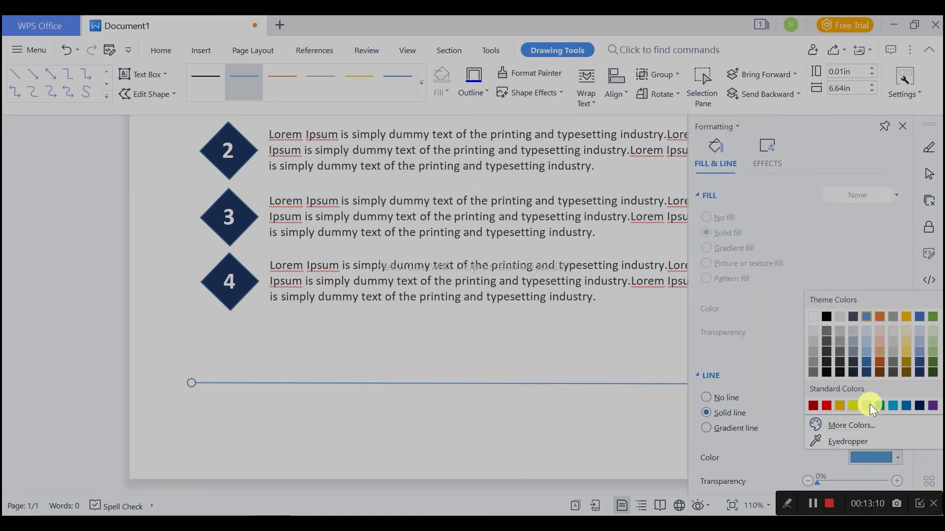
pyautogui.click(865, 374)
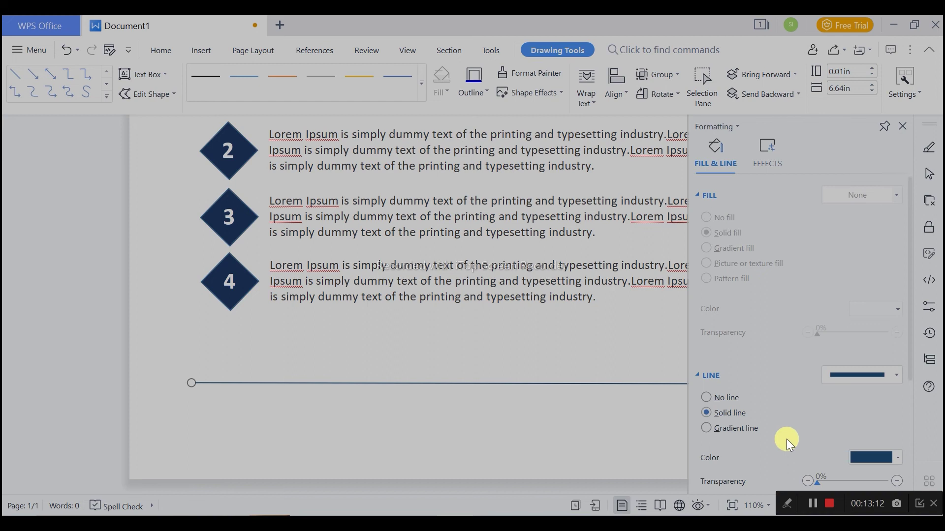
pyautogui.scroll(-3, 792, 433)
pyautogui.doubleClick(867, 356)
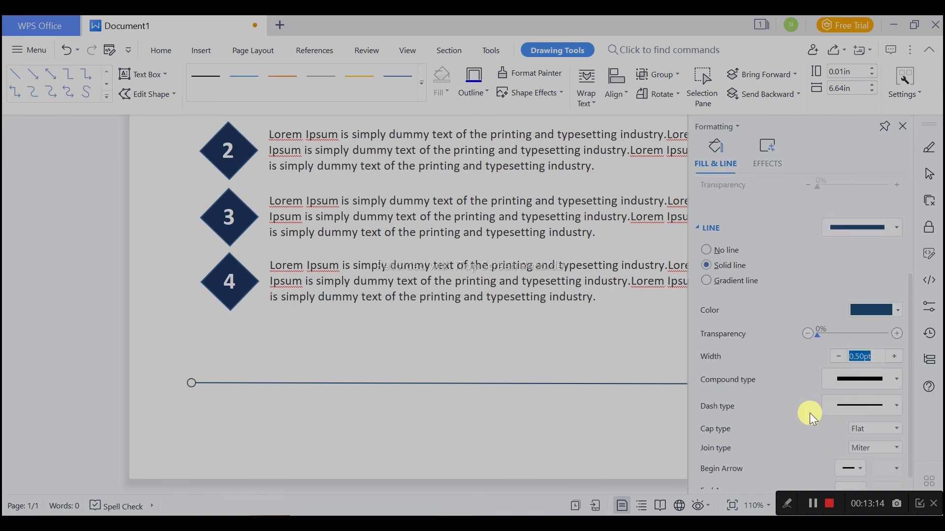
pyautogui.write('10')
pyautogui.press('Return')
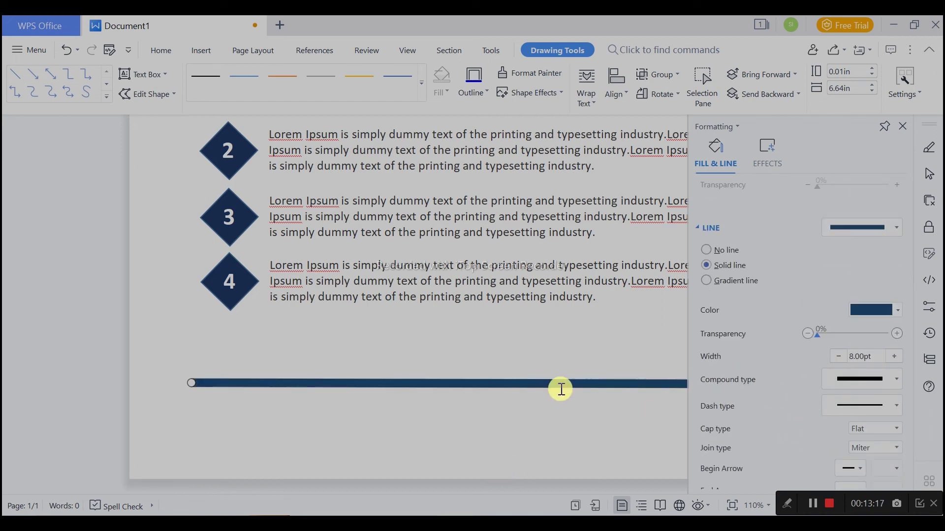
# Step: Nudge the navy line slightly upward into its final position
pyautogui.click(575, 369)
pyautogui.moveTo(588, 387); pyautogui.dragTo(588, 377)
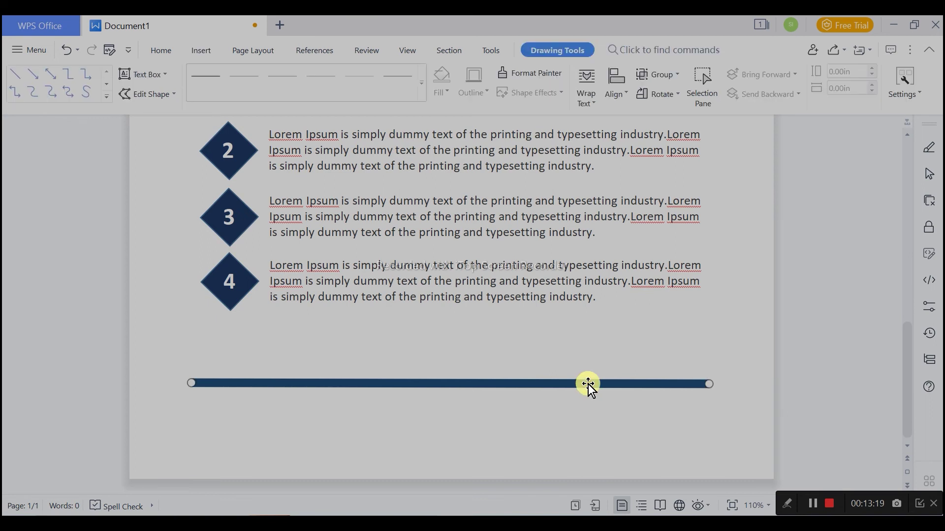
pyautogui.click(580, 405)
# Step: Draw a circle of about 0.8 inch centred on the middle of the navy line
pyautogui.click(220, 46)
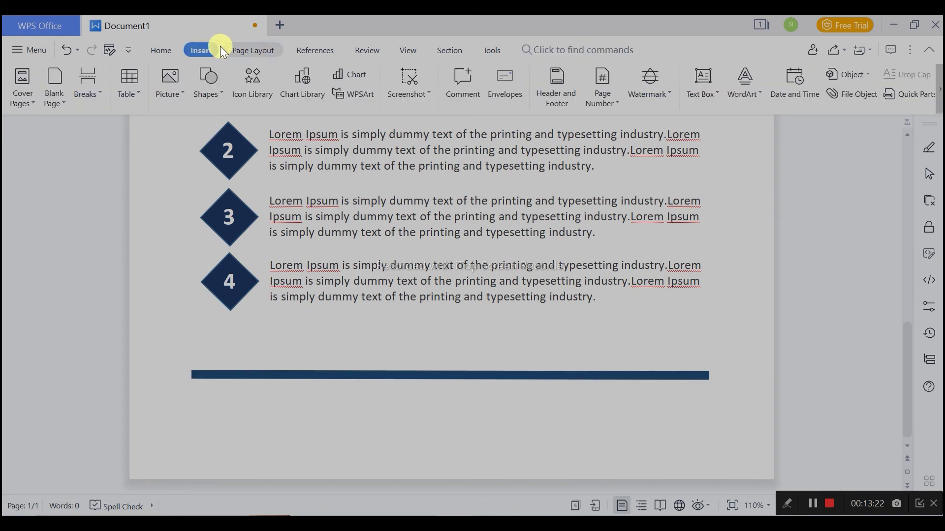
pyautogui.click(198, 99)
pyautogui.click(257, 131)
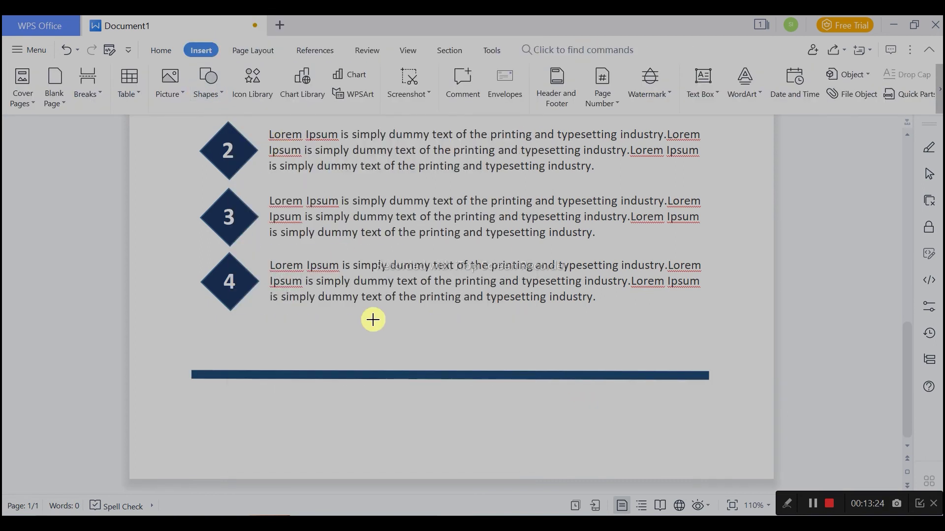
pyautogui.moveTo(419, 333); pyautogui.dragTo(508, 420)
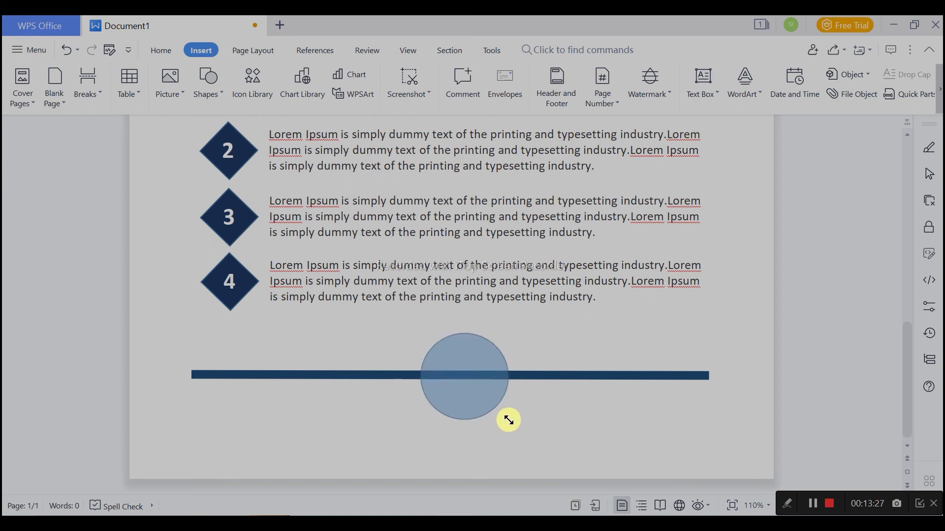
pyautogui.moveTo(470, 389); pyautogui.dragTo(459, 390)
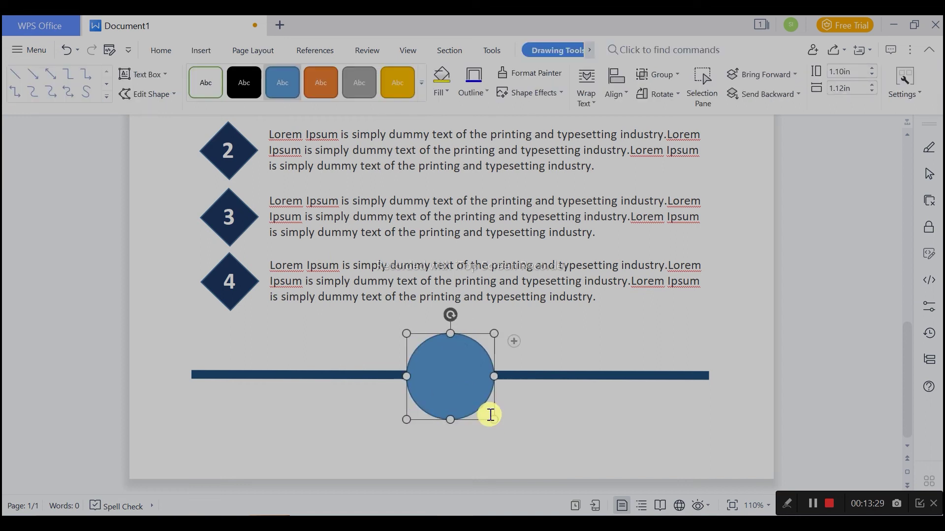
pyautogui.moveTo(495, 419); pyautogui.dragTo(471, 394)
pyautogui.moveTo(448, 364); pyautogui.dragTo(455, 373)
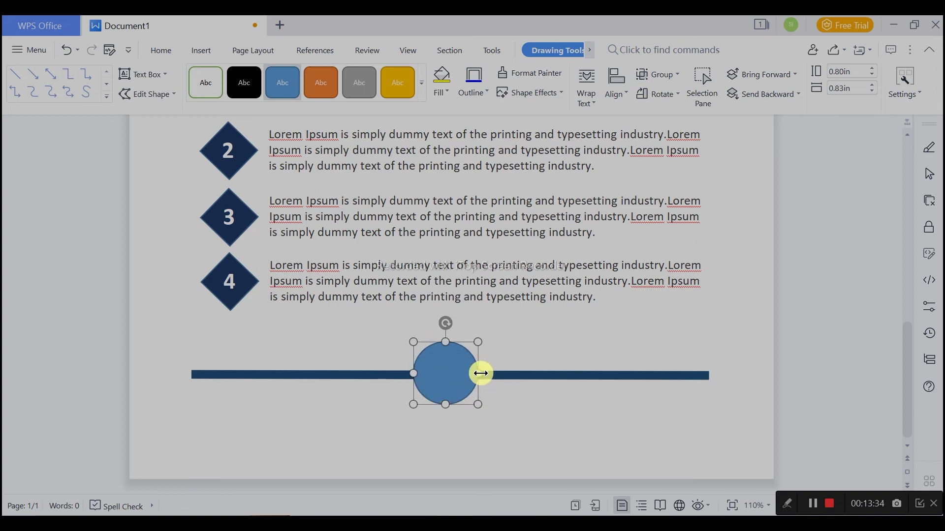
# Step: Remove the circle's outline and fill it with the page colour
pyautogui.doubleClick(453, 369)
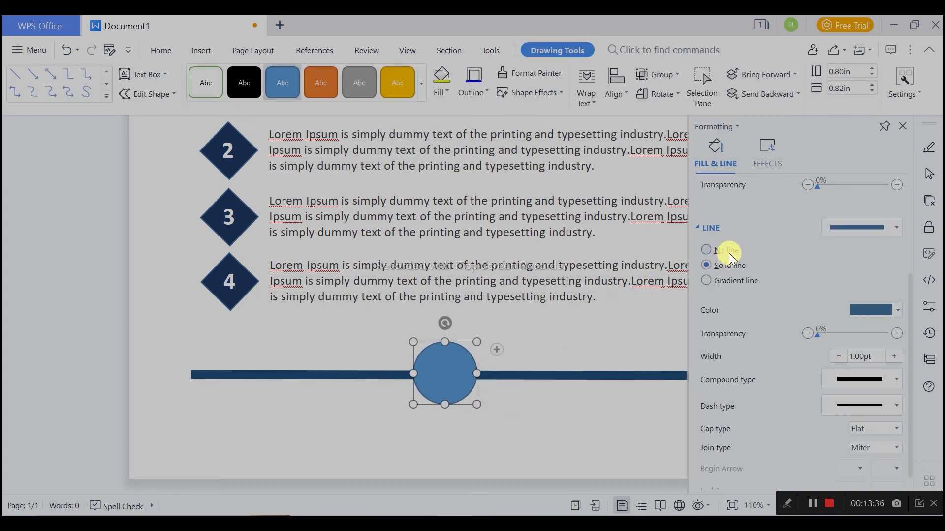
pyautogui.click(728, 253)
pyautogui.click(898, 309)
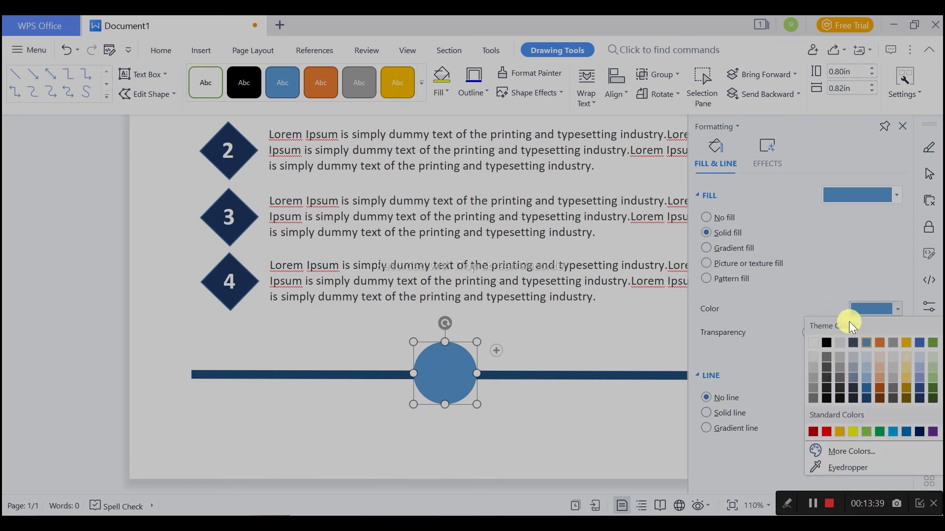
pyautogui.click(847, 321)
pyautogui.click(565, 335)
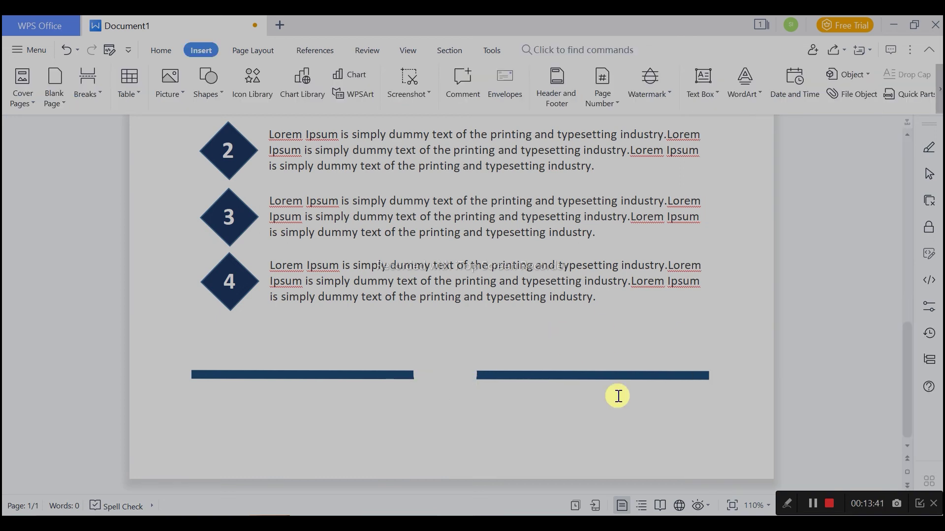
# Step: Group the circle together with the navy line
pyautogui.click(461, 385)
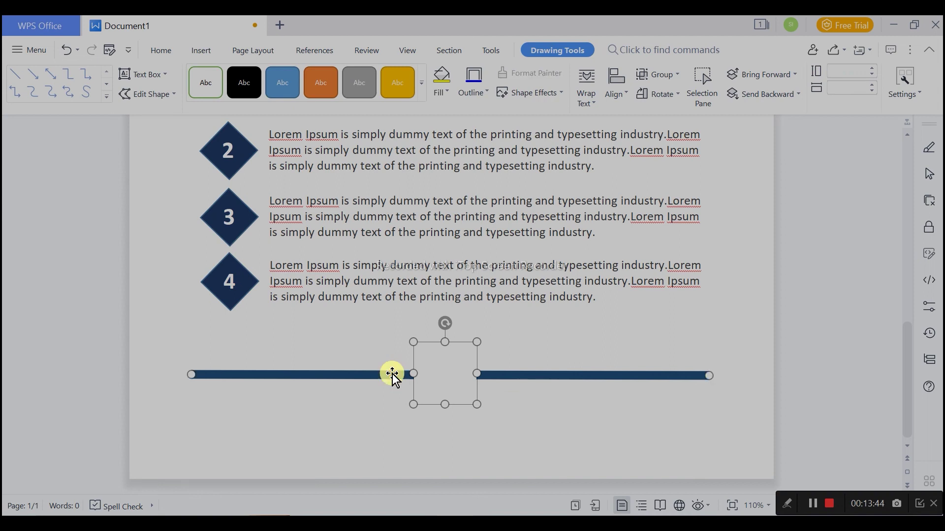
pyautogui.click(702, 301)
pyautogui.click(759, 321)
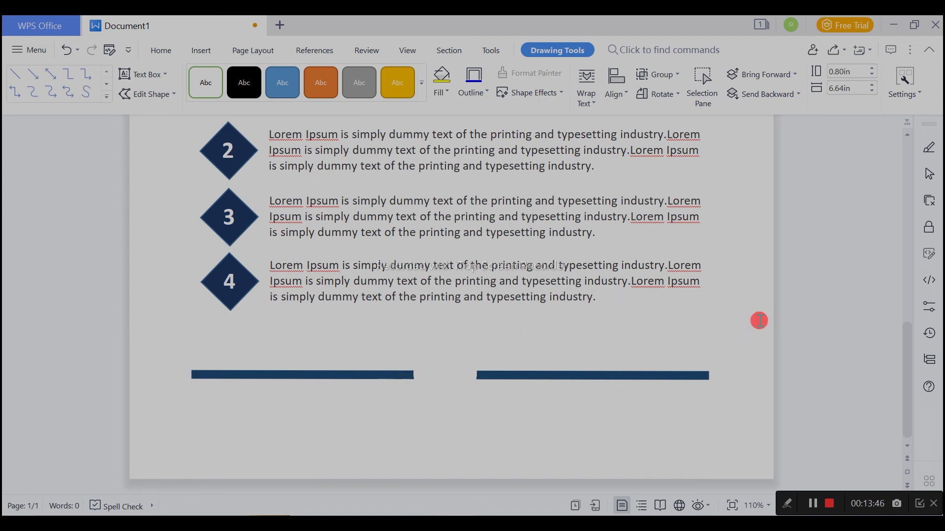
pyautogui.keyDown('ctrl'); pyautogui.scroll(-3, 679, 358); pyautogui.keyUp('ctrl')
pyautogui.scroll(-5, 679, 358)
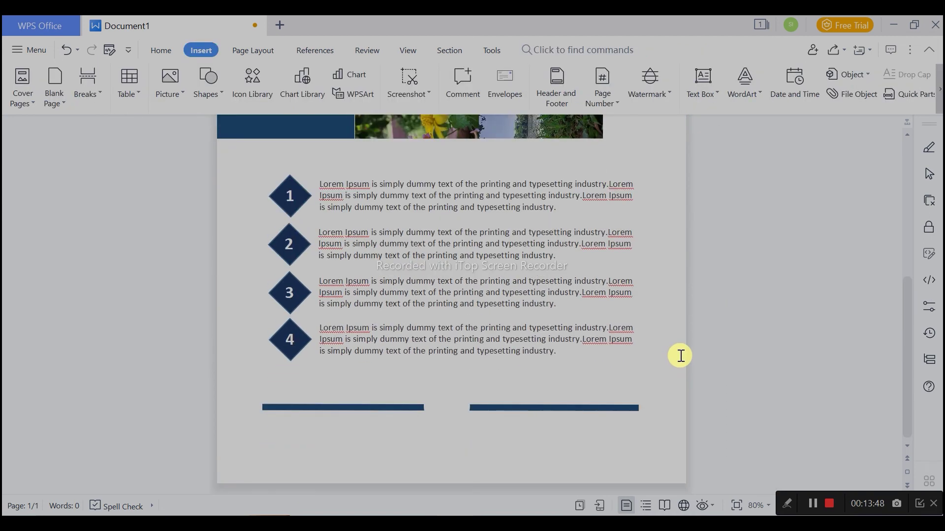
# Step: Apply a shadow to the footer circle with an 80° angle and 0pt distance
pyautogui.click(452, 407)
pyautogui.click(449, 408)
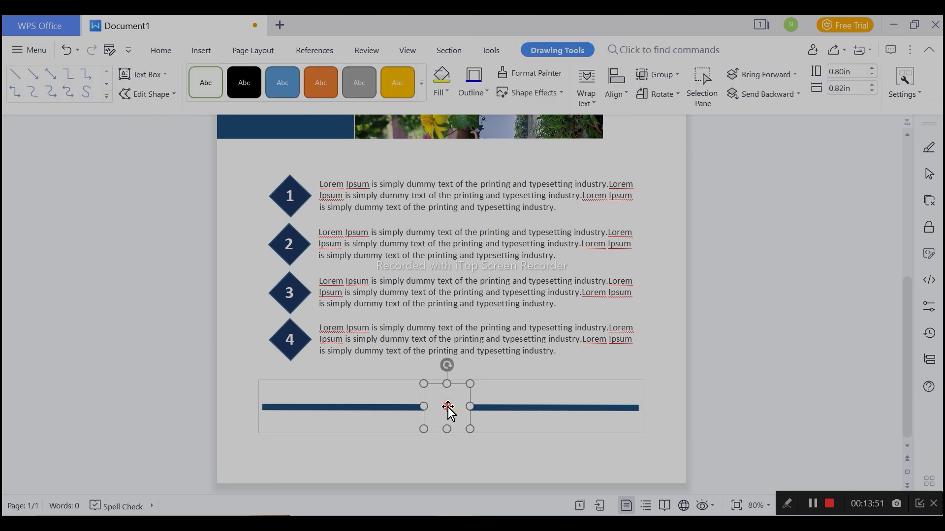
pyautogui.doubleClick(452, 407)
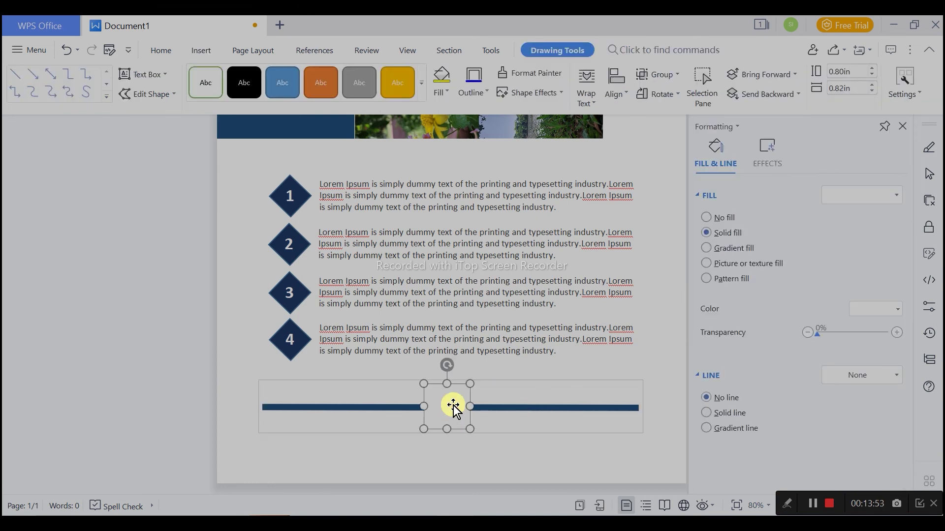
pyautogui.click(768, 163)
pyautogui.click(859, 195)
pyautogui.click(827, 282)
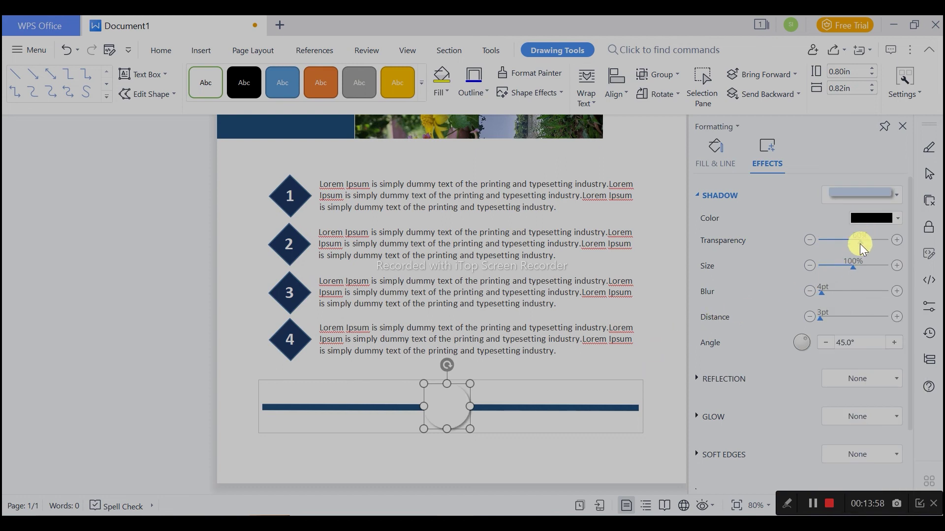
pyautogui.moveTo(860, 244); pyautogui.dragTo(872, 243)
pyautogui.click(897, 344)
pyautogui.moveTo(821, 320)
pyautogui.mouseDown()
pyautogui.moveTo(833, 320)
pyautogui.moveTo(814, 323)
pyautogui.mouseUp()
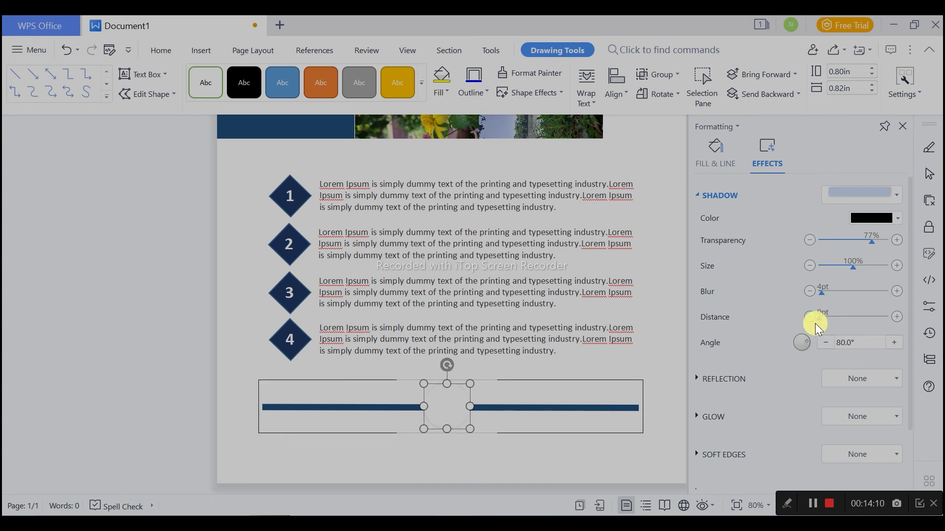
pyautogui.click(628, 332)
pyautogui.click(660, 394)
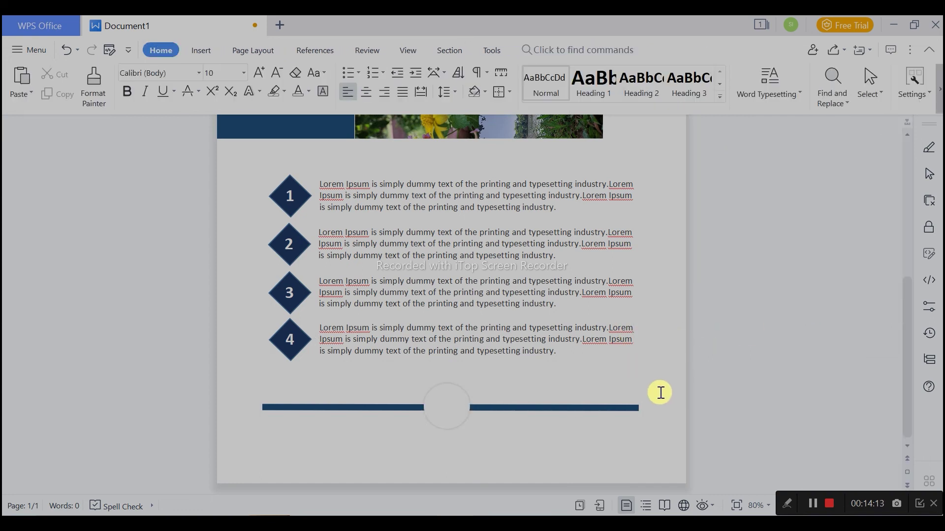
# Step: Tune the circle's shadow transparency until it is very faint, about 85%
pyautogui.click(457, 419)
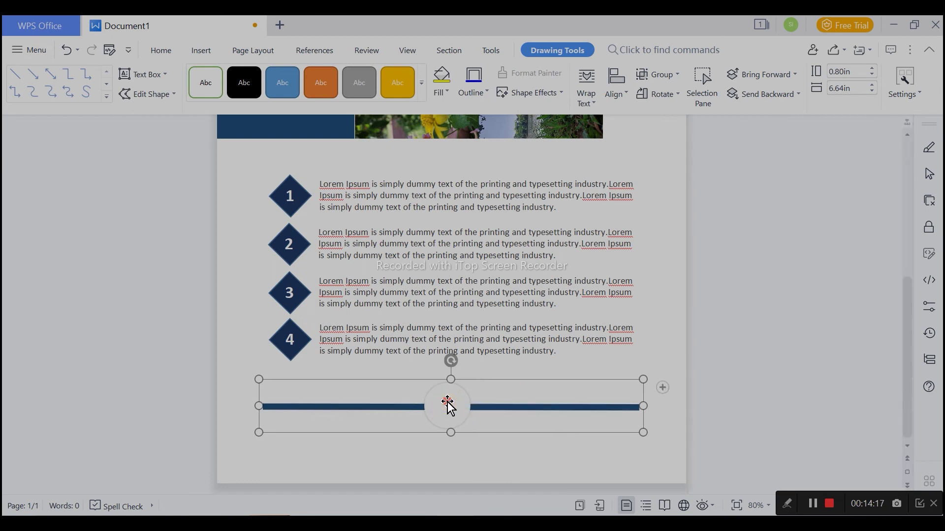
pyautogui.click(448, 404)
pyautogui.click(810, 241)
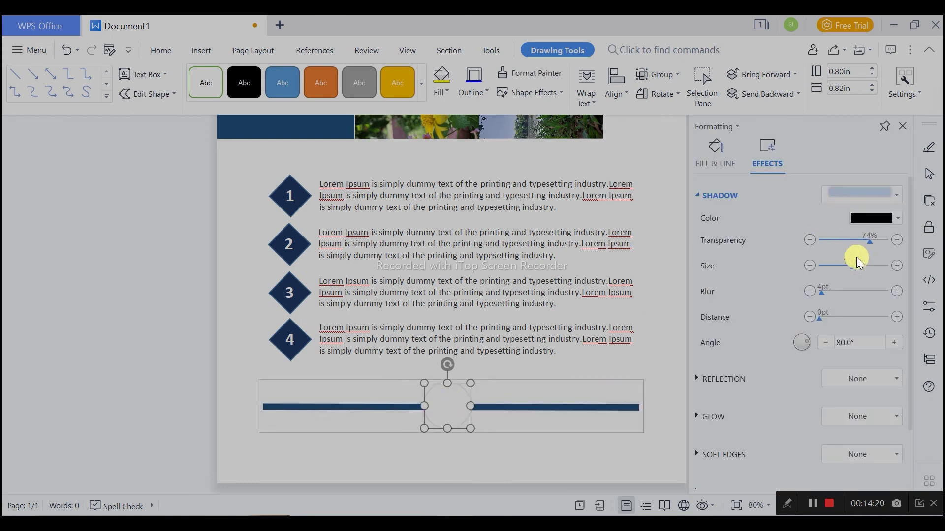
pyautogui.moveTo(868, 243); pyautogui.dragTo(833, 244)
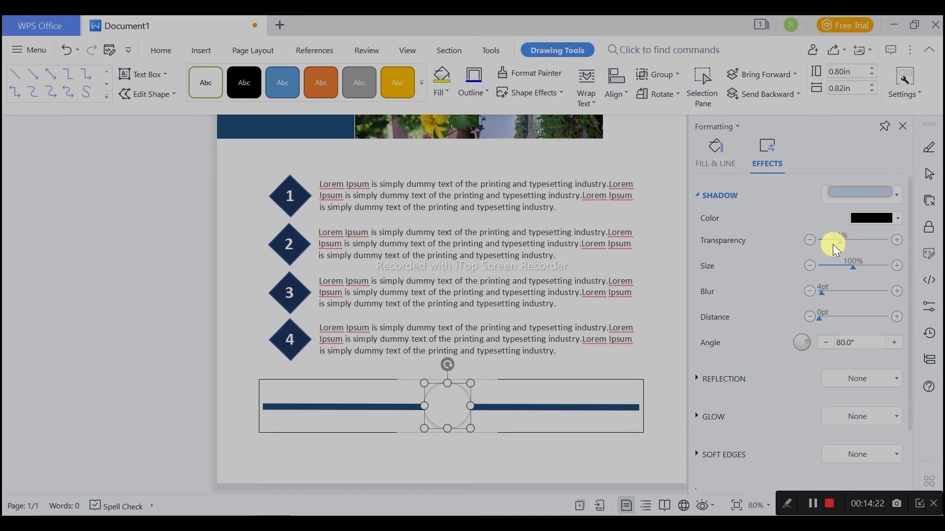
pyautogui.click(643, 268)
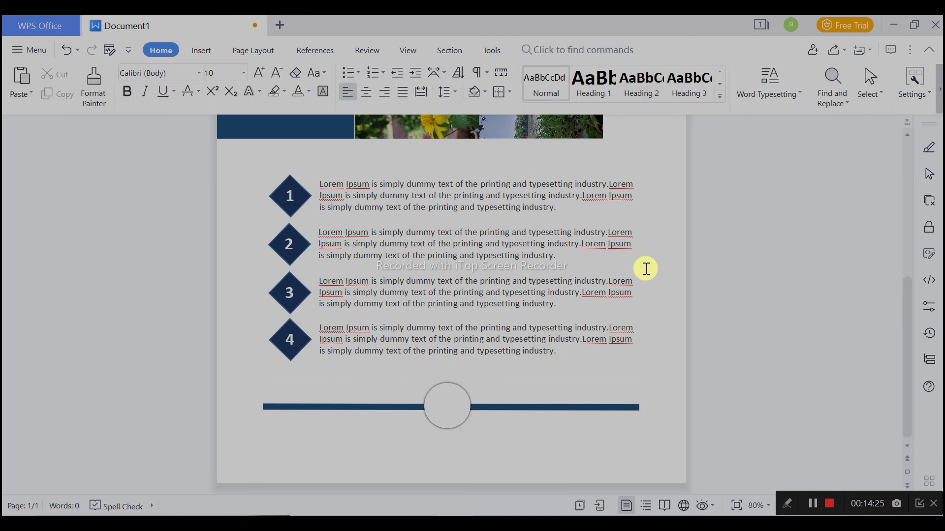
pyautogui.click(436, 416)
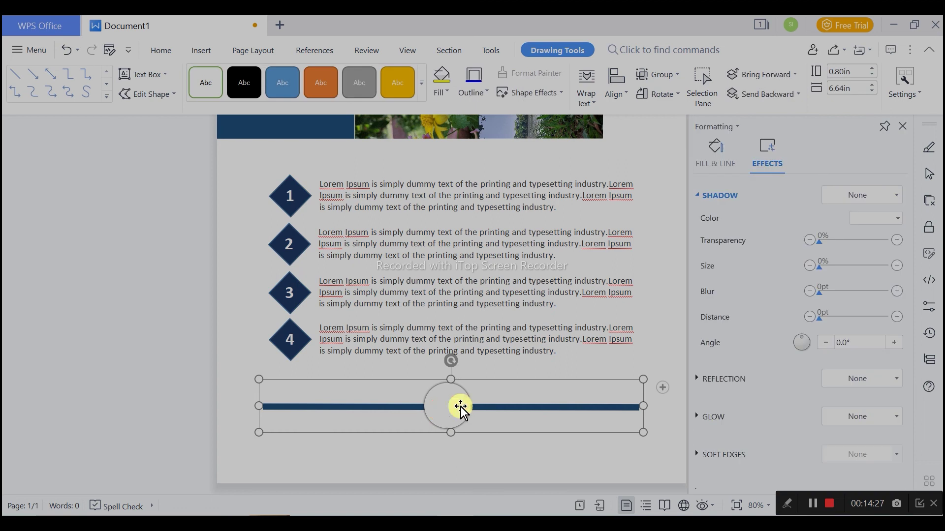
pyautogui.click(459, 405)
pyautogui.moveTo(821, 242); pyautogui.dragTo(887, 243)
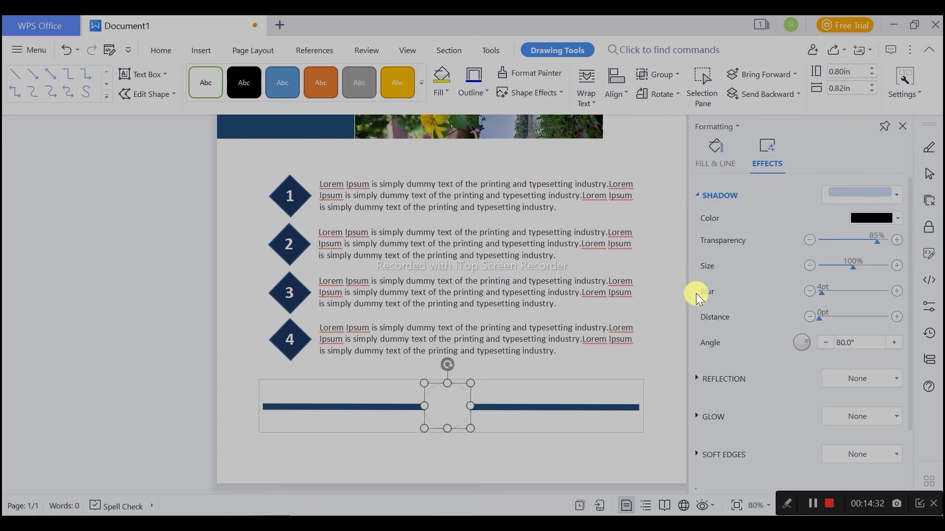
pyautogui.click(657, 294)
pyautogui.scroll(5, 586, 325)
# Step: Make the 'ANNUAL REPORT' line of the title bold
pyautogui.keyDown('ctrl'); pyautogui.scroll(-5, 586, 324); pyautogui.keyUp('ctrl')
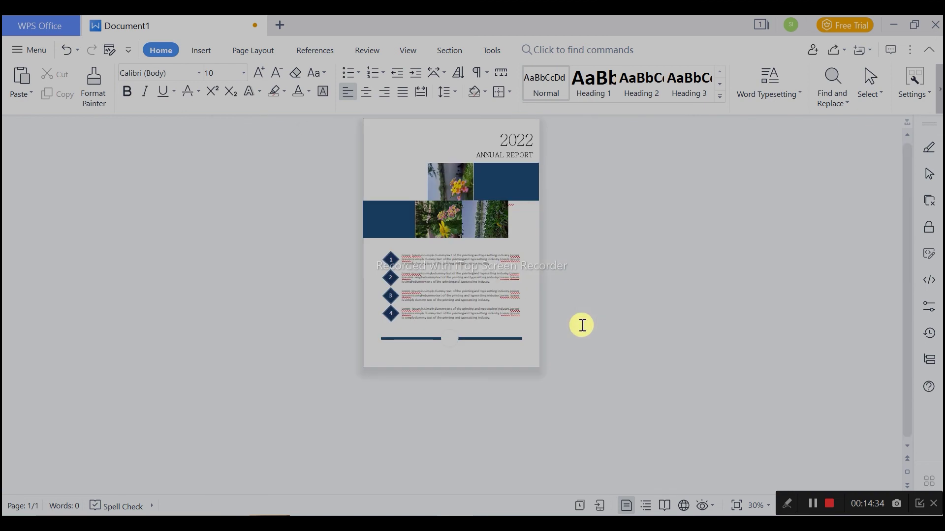
pyautogui.click(448, 336)
pyautogui.click(637, 331)
pyautogui.keyDown('ctrl'); pyautogui.scroll(1, 577, 376); pyautogui.keyUp('ctrl')
pyautogui.keyDown('ctrl'); pyautogui.scroll(4, 577, 377); pyautogui.keyUp('ctrl')
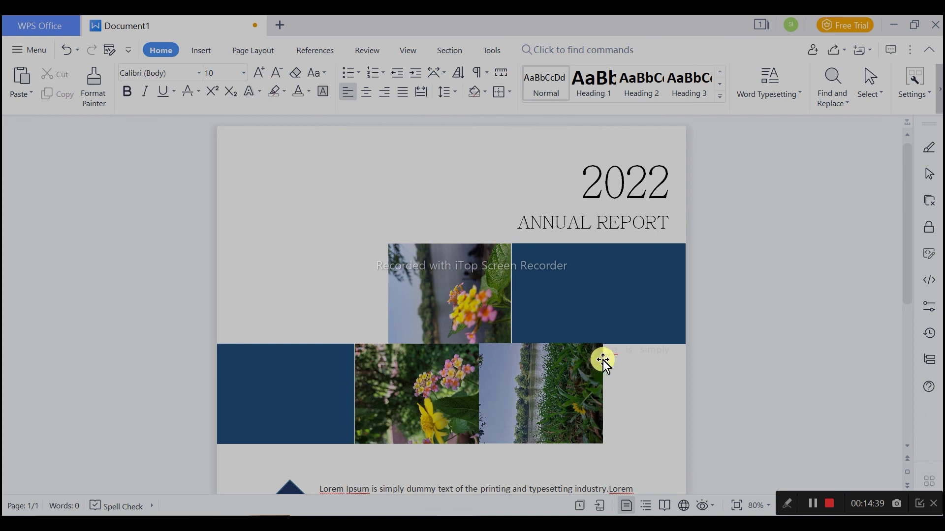
pyautogui.click(666, 220)
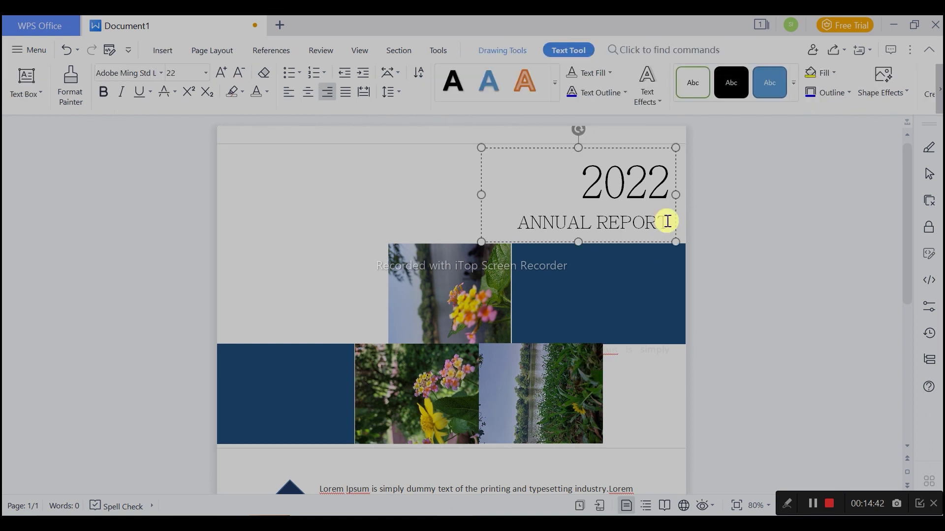
pyautogui.moveTo(665, 220); pyautogui.dragTo(514, 226)
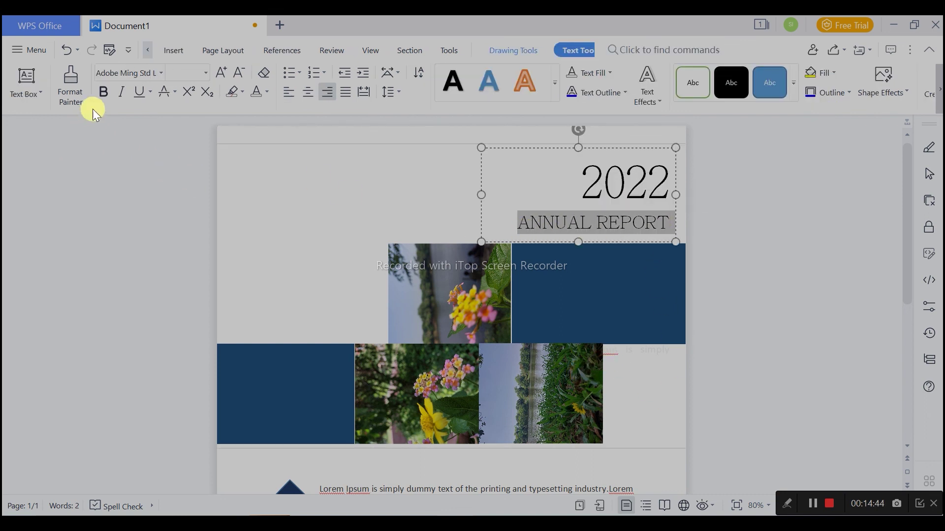
pyautogui.click(660, 310)
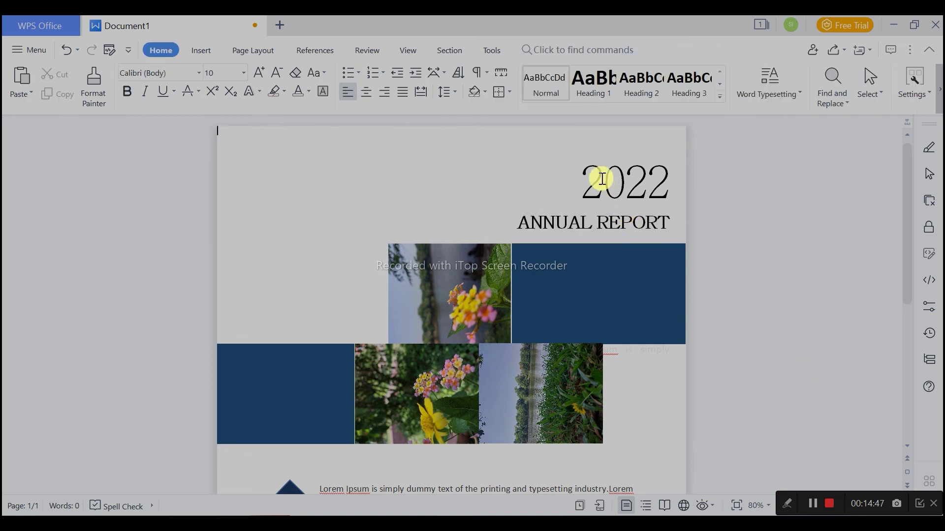
# Step: Make the year '2022' in the title bold
pyautogui.click(586, 179)
pyautogui.moveTo(586, 179); pyautogui.dragTo(674, 175)
pyautogui.click(111, 95)
pyautogui.click(698, 213)
pyautogui.keyDown('ctrl'); pyautogui.scroll(-4, 541, 281); pyautogui.keyUp('ctrl')
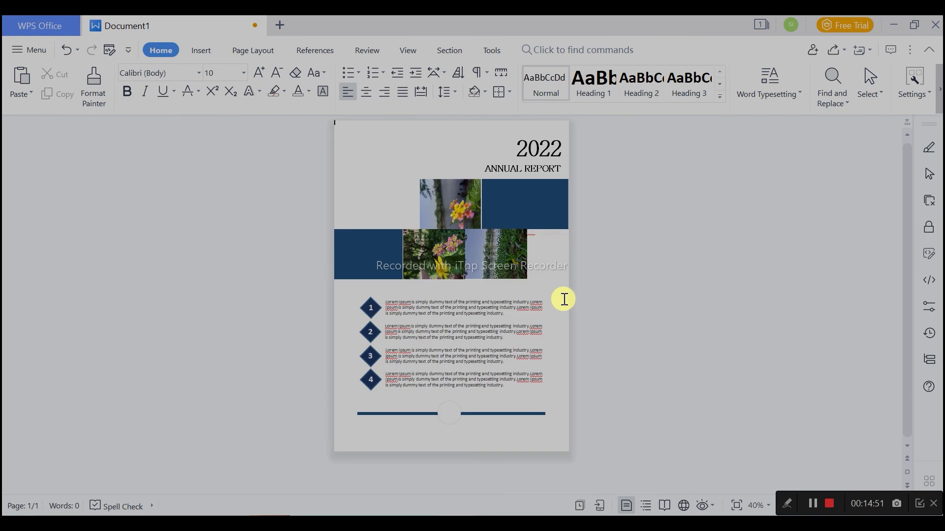
pyautogui.keyDown('ctrl'); pyautogui.scroll(3, 556, 312); pyautogui.keyUp('ctrl')
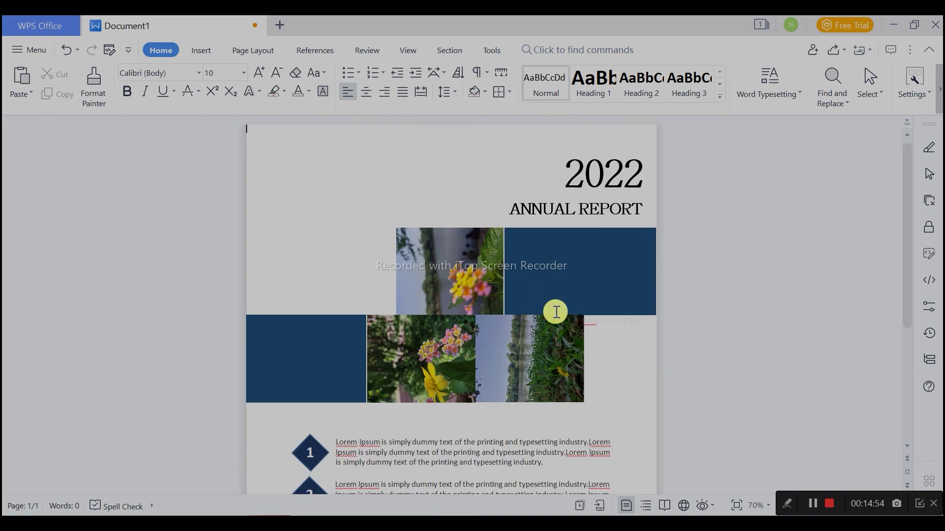
pyautogui.keyDown('ctrl'); pyautogui.scroll(2, 591, 320); pyautogui.keyUp('ctrl')
pyautogui.keyDown('ctrl'); pyautogui.scroll(2, 679, 384); pyautogui.keyUp('ctrl')
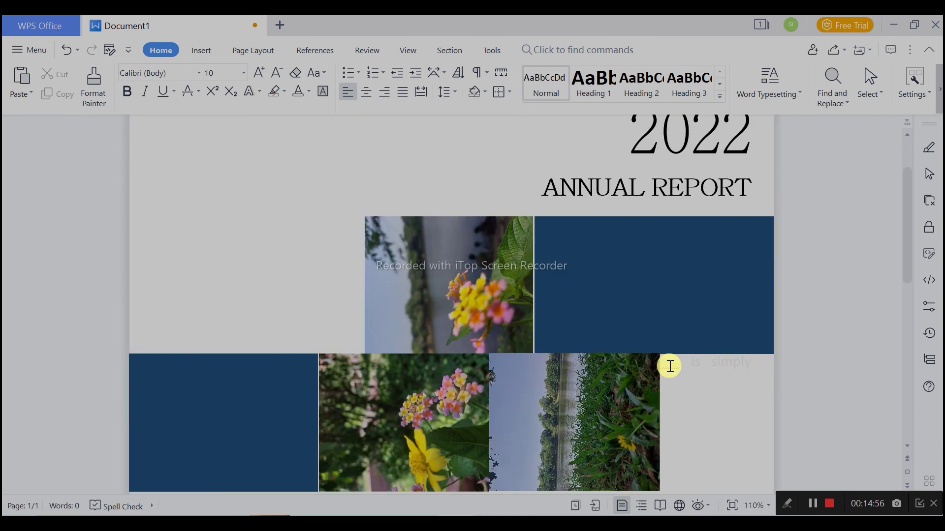
# Step: Select the hidden text box beside the photos, undoing an accidental photo-group move
pyautogui.click(669, 366)
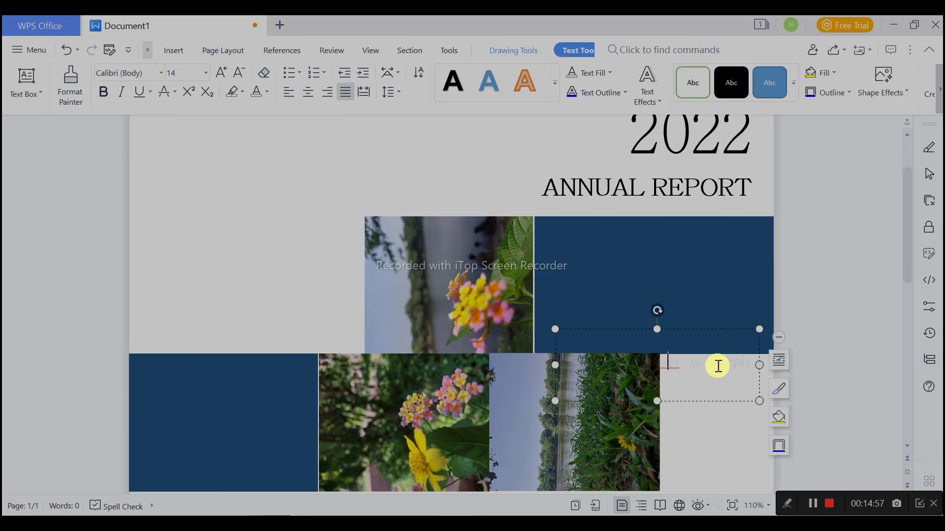
pyautogui.click(710, 327)
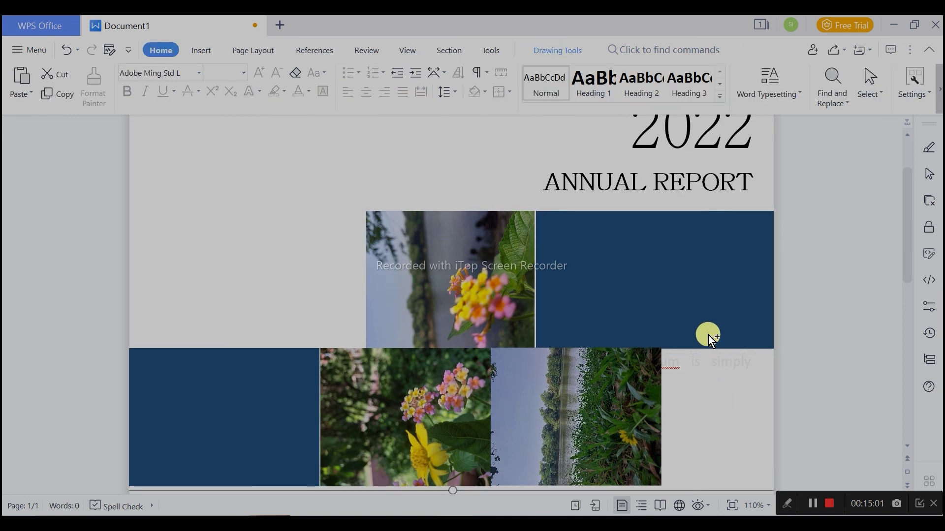
pyautogui.scroll(2, 707, 335)
pyautogui.scroll(-4, 708, 347)
pyautogui.click(728, 321)
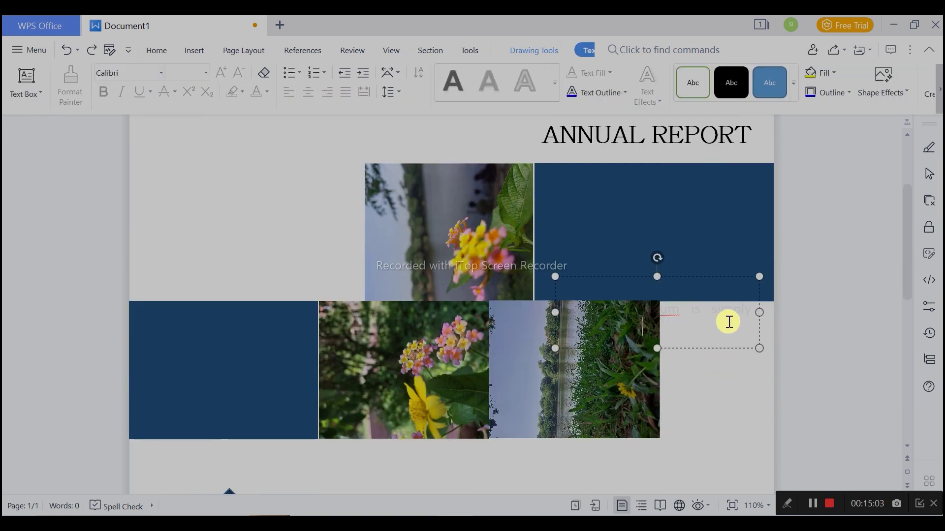
pyautogui.moveTo(718, 279); pyautogui.dragTo(725, 206)
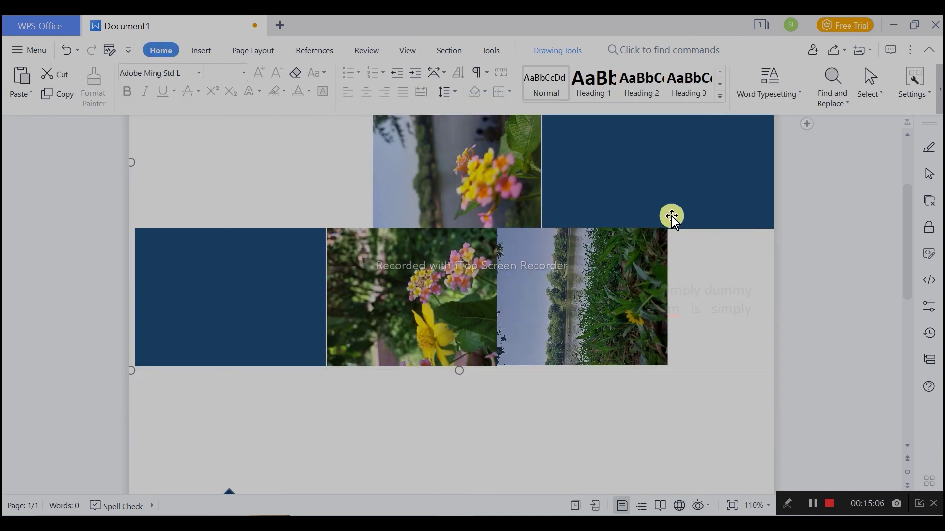
pyautogui.click(66, 54)
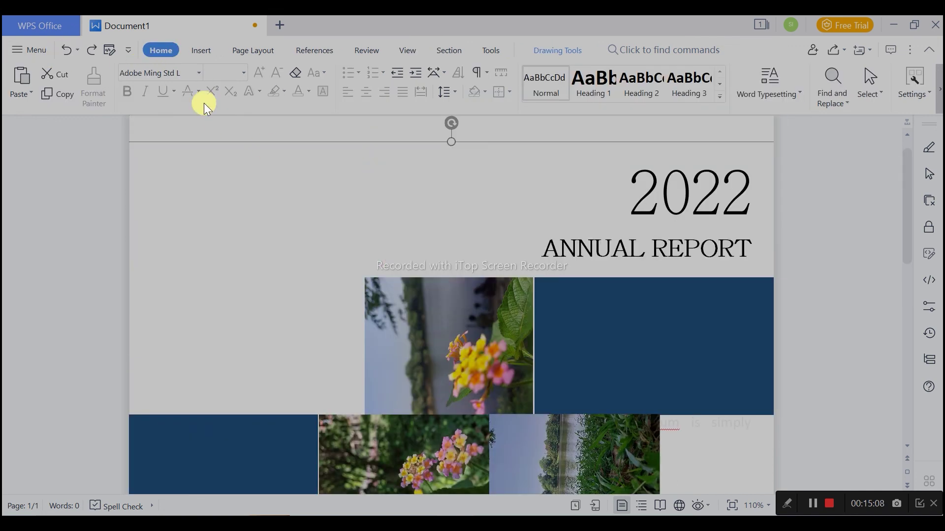
pyautogui.scroll(-3, 724, 334)
# Step: Move the text box up toward the navy block, then undo that change
pyautogui.click(725, 310)
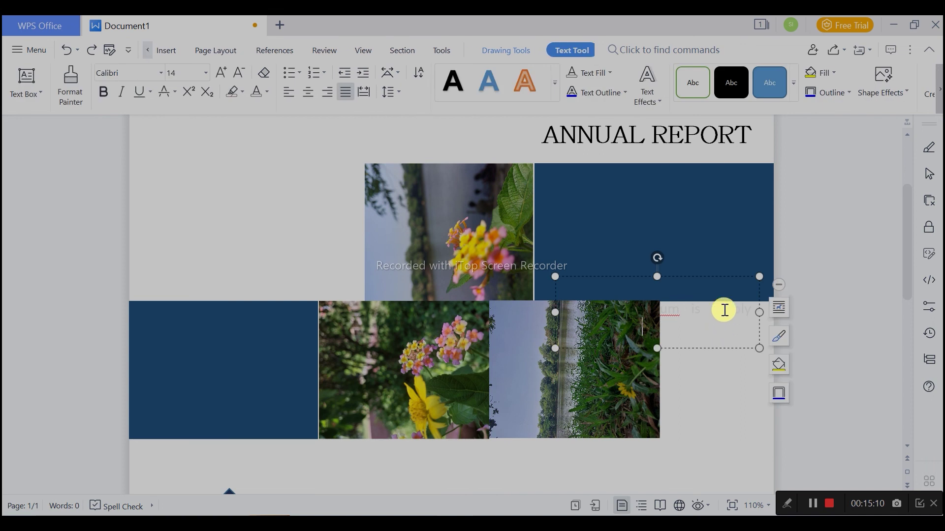
pyautogui.click(727, 276)
pyautogui.press('Up')
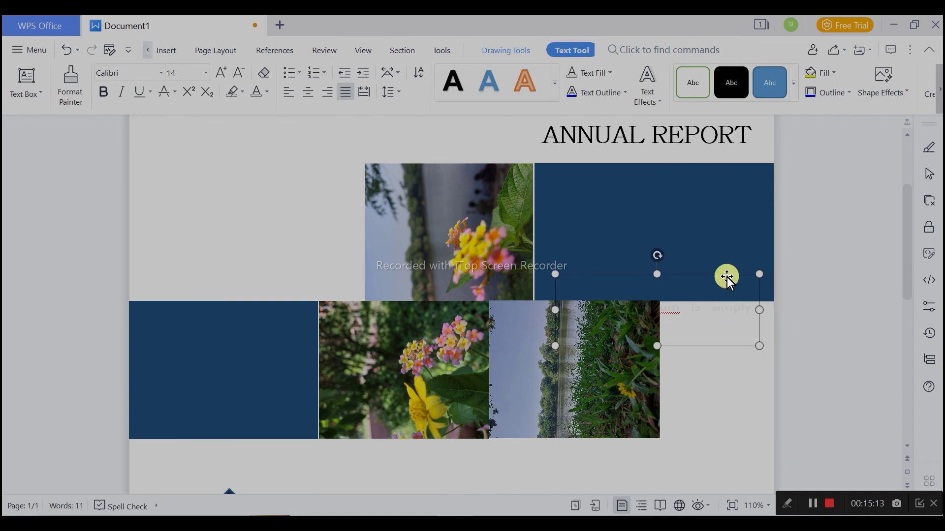
pyautogui.press('Up')
pyautogui.press('Up')
pyautogui.press('Up')
pyautogui.moveTo(733, 339); pyautogui.dragTo(731, 264)
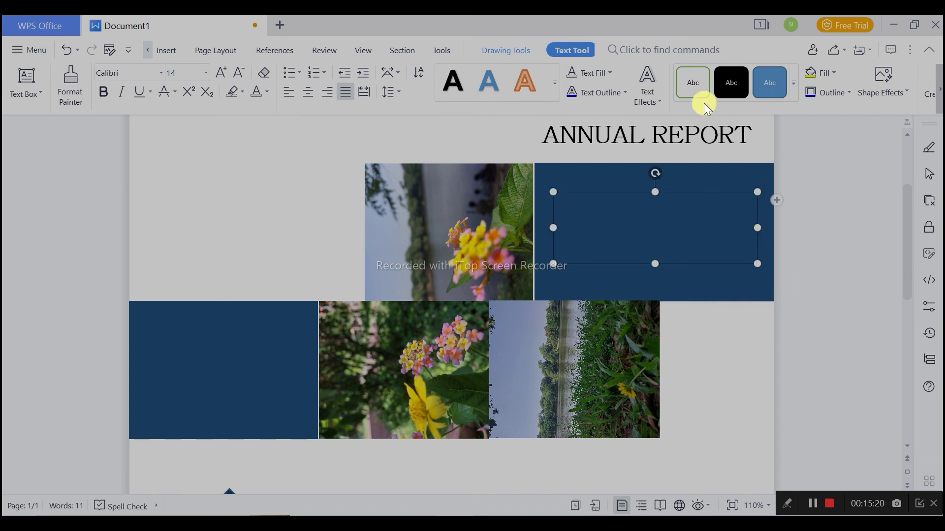
pyautogui.click(708, 191)
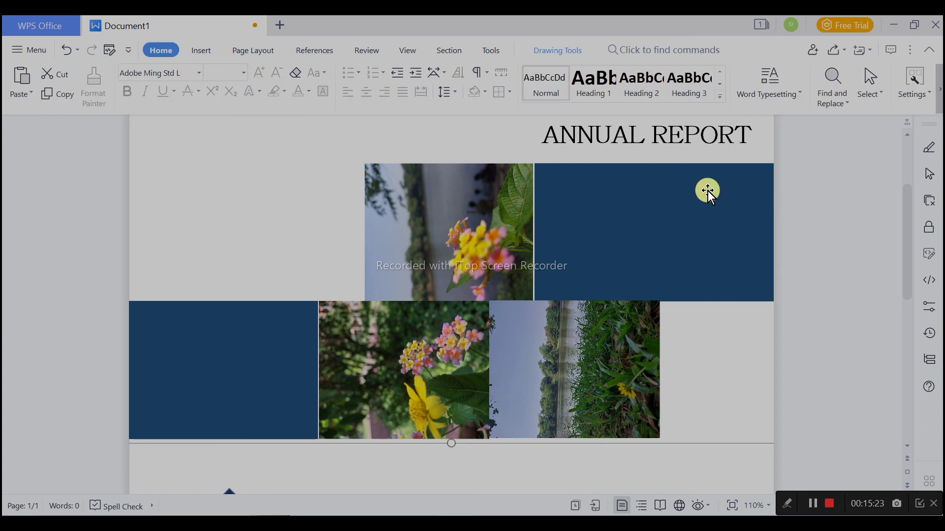
pyautogui.doubleClick(708, 191)
pyautogui.click(899, 126)
pyautogui.click(661, 220)
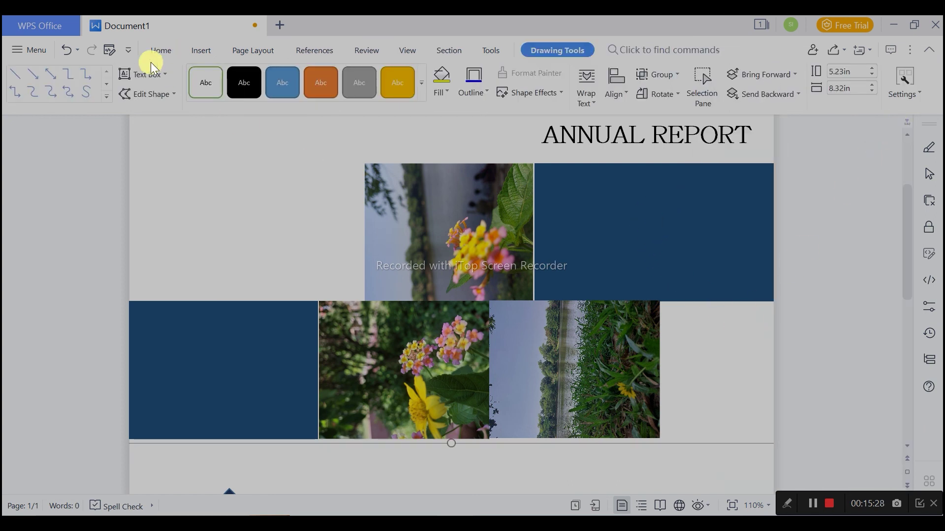
pyautogui.click(70, 48)
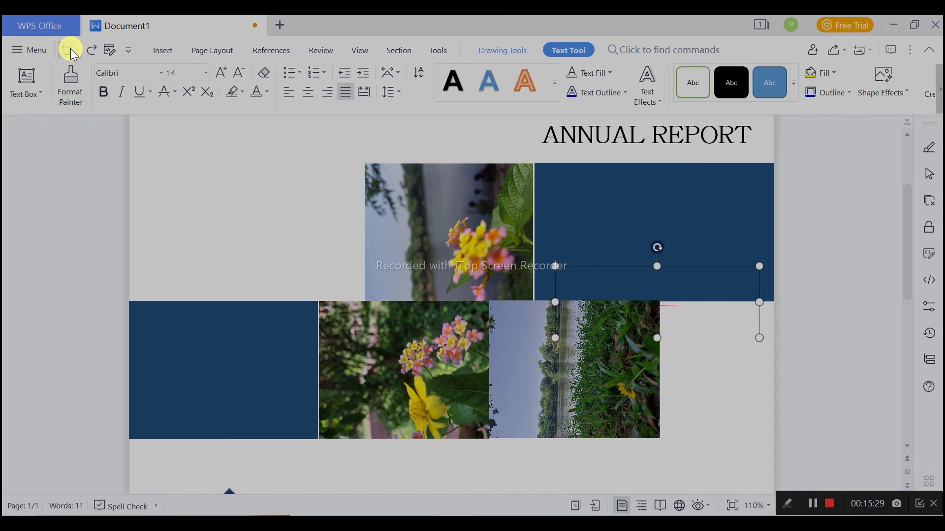
# Step: Bring the Lorem Ipsum text box forward and drag it onto the upper navy block
pyautogui.doubleClick(721, 338)
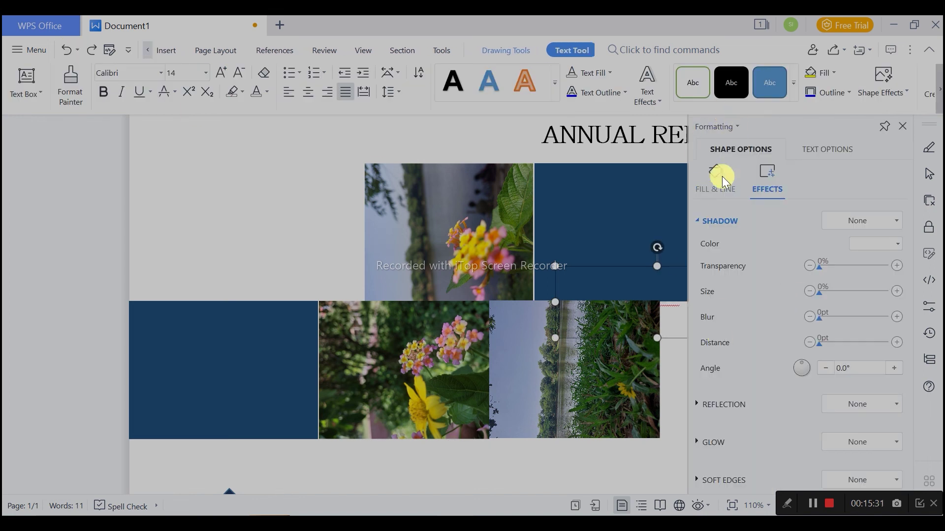
pyautogui.click(904, 129)
pyautogui.click(521, 50)
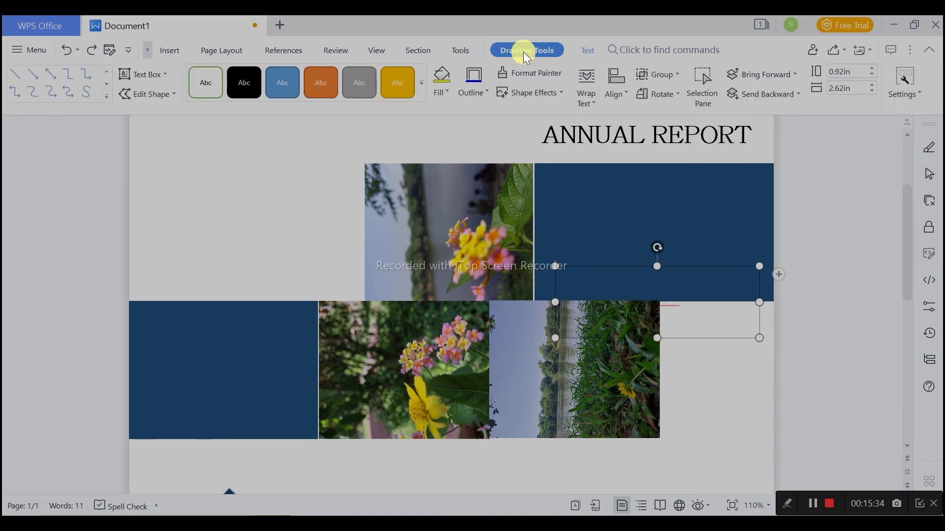
pyautogui.click(760, 76)
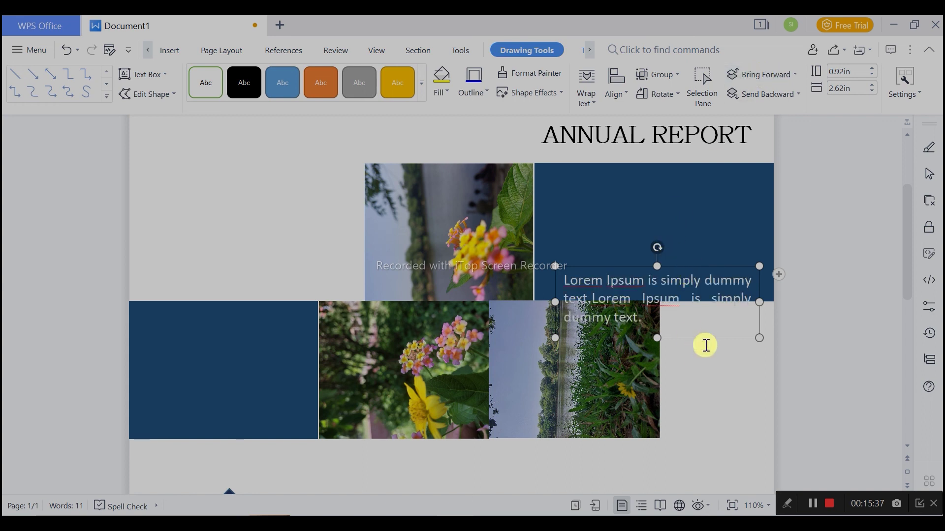
pyautogui.moveTo(708, 331); pyautogui.dragTo(708, 270)
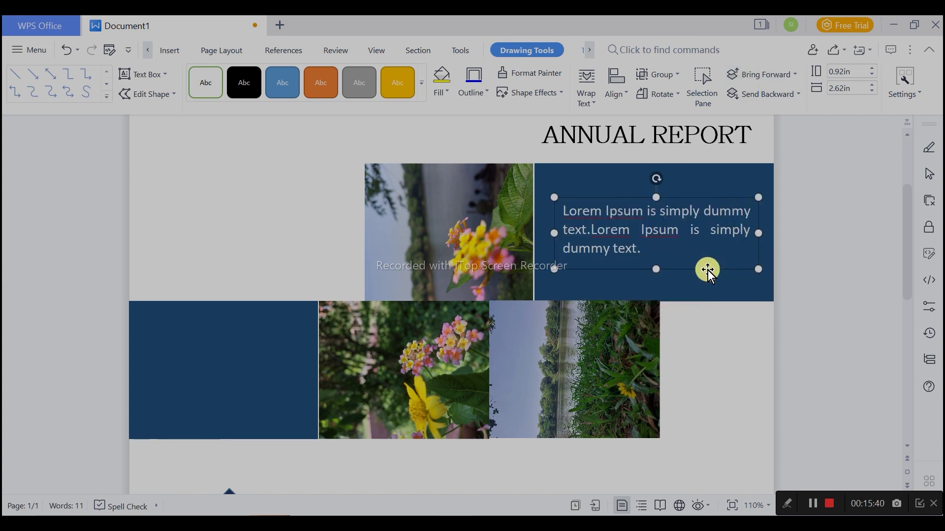
pyautogui.click(807, 278)
pyautogui.click(706, 249)
pyautogui.click(686, 294)
pyautogui.scroll(3, 679, 305)
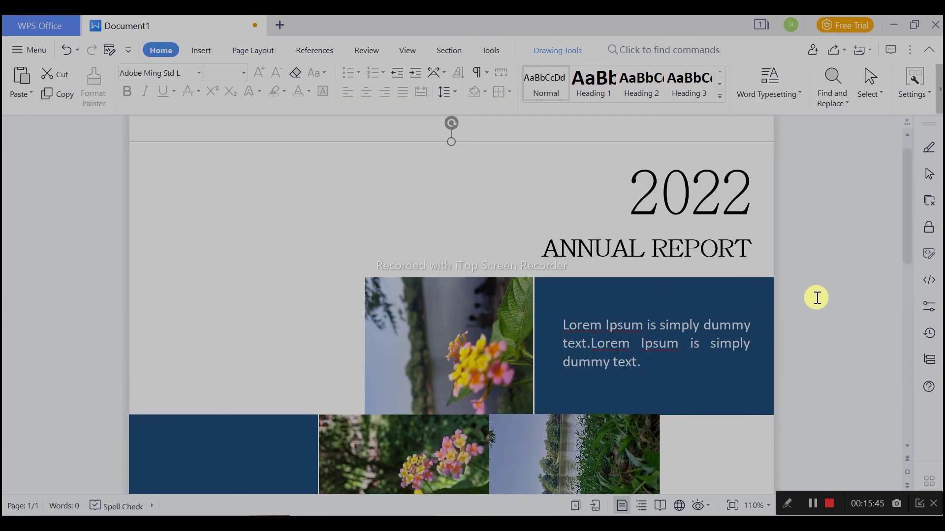
pyautogui.click(816, 298)
pyautogui.scroll(-6, 646, 329)
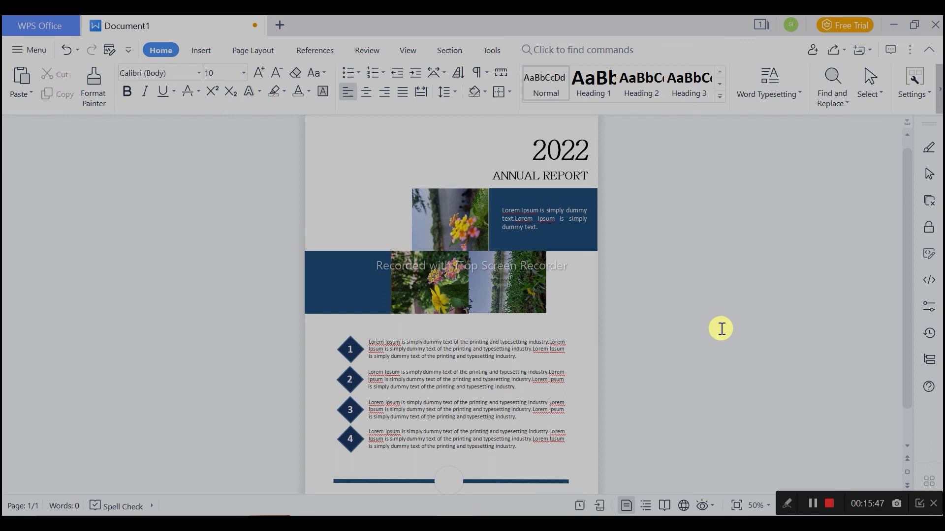
pyautogui.scroll(-1, 378, 382)
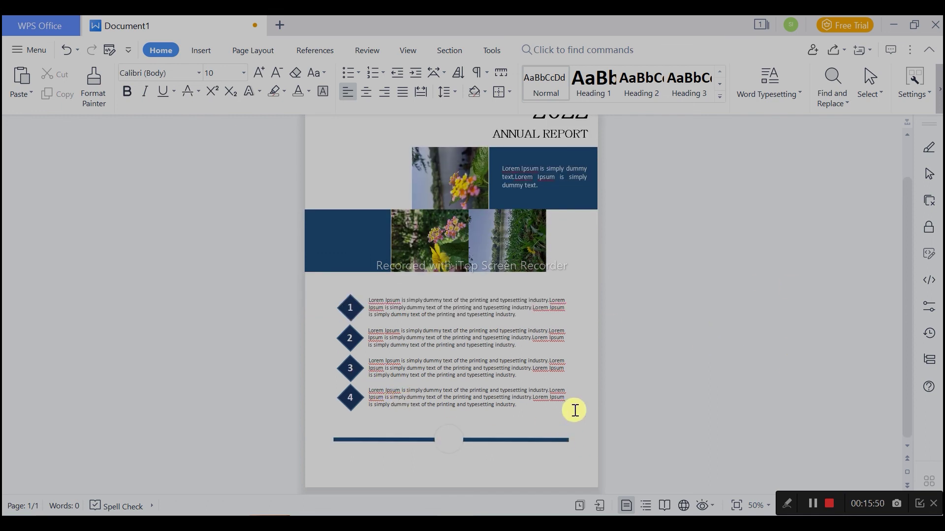
pyautogui.scroll(1, 570, 411)
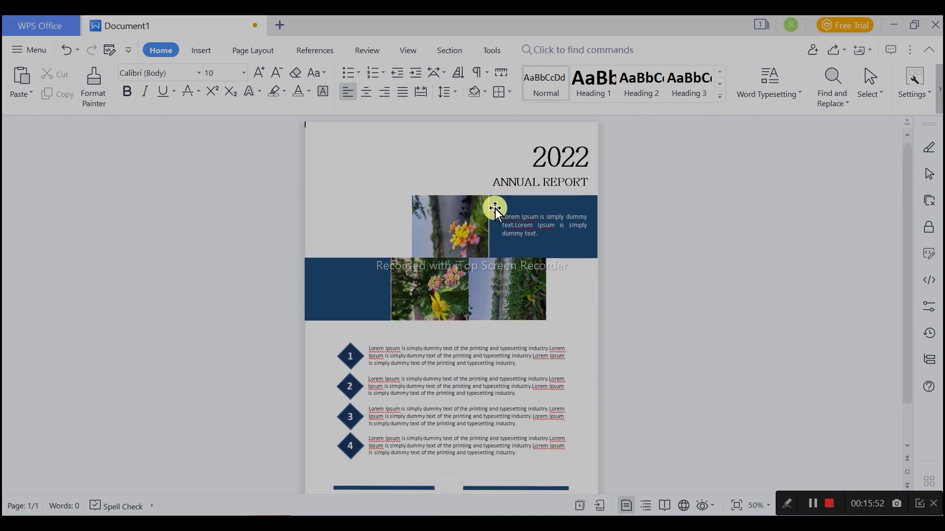
pyautogui.keyDown('ctrl'); pyautogui.scroll(5, 527, 238); pyautogui.keyUp('ctrl')
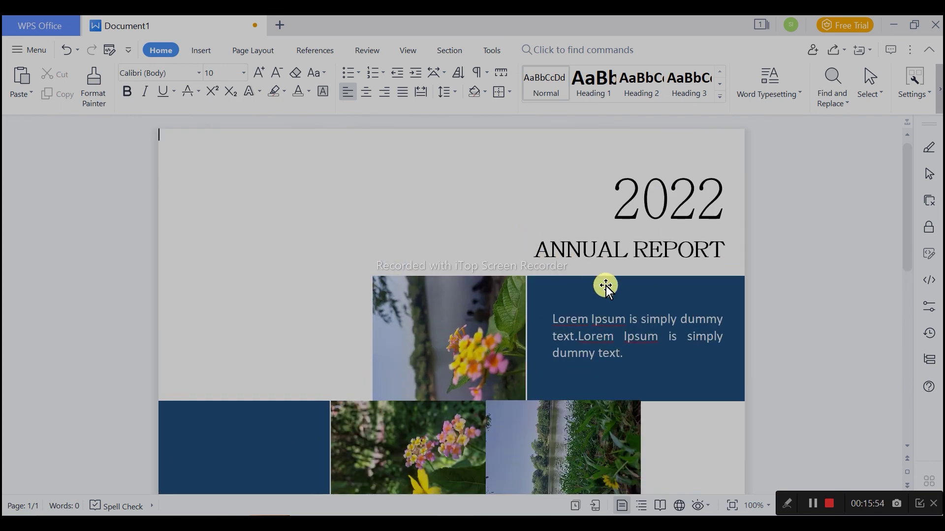
pyautogui.scroll(-2, 612, 286)
pyautogui.scroll(1, 532, 261)
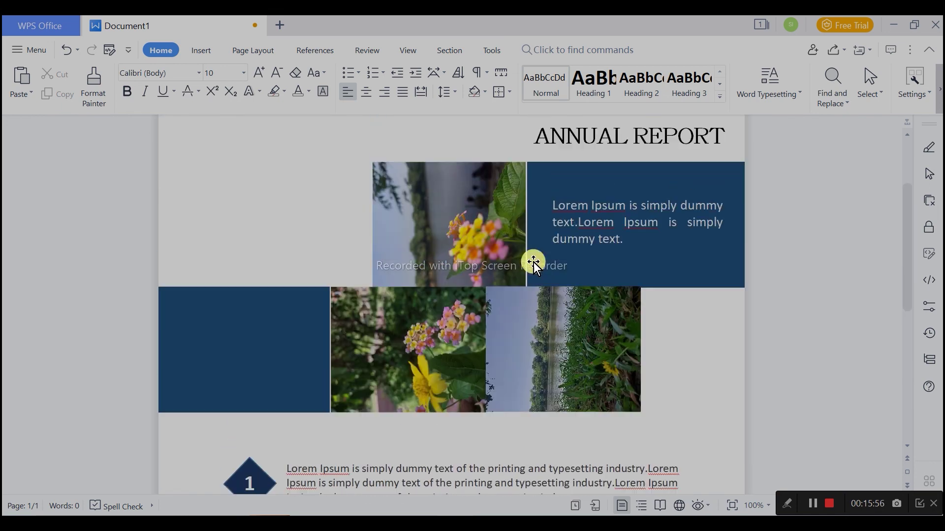
# Step: Raise the upper flower photo's shadow angle to 80°
pyautogui.doubleClick(474, 245)
pyautogui.click(464, 244)
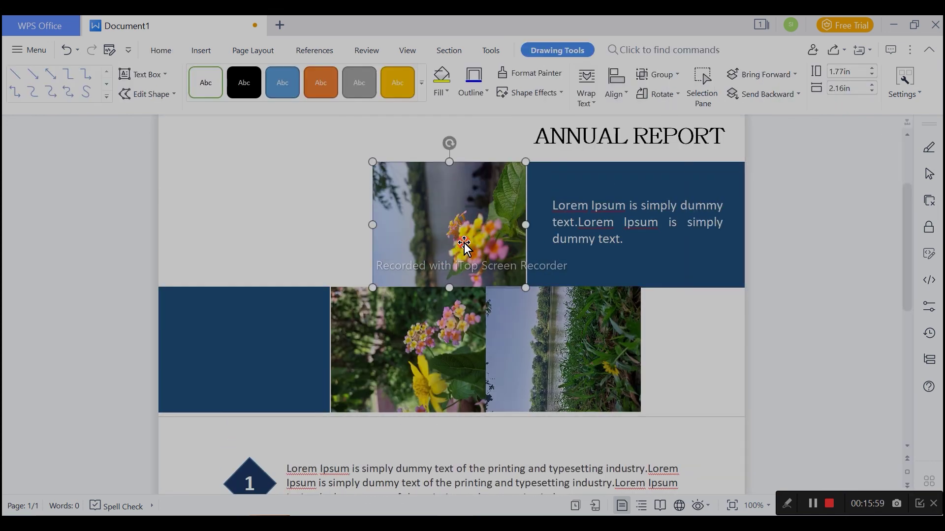
pyautogui.click(901, 344)
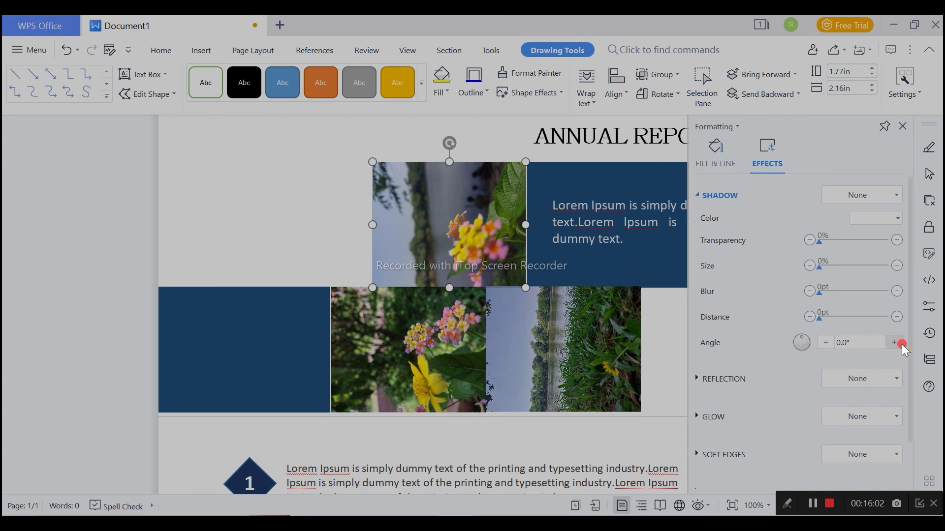
pyautogui.doubleClick(901, 344)
pyautogui.tripleClick(902, 344)
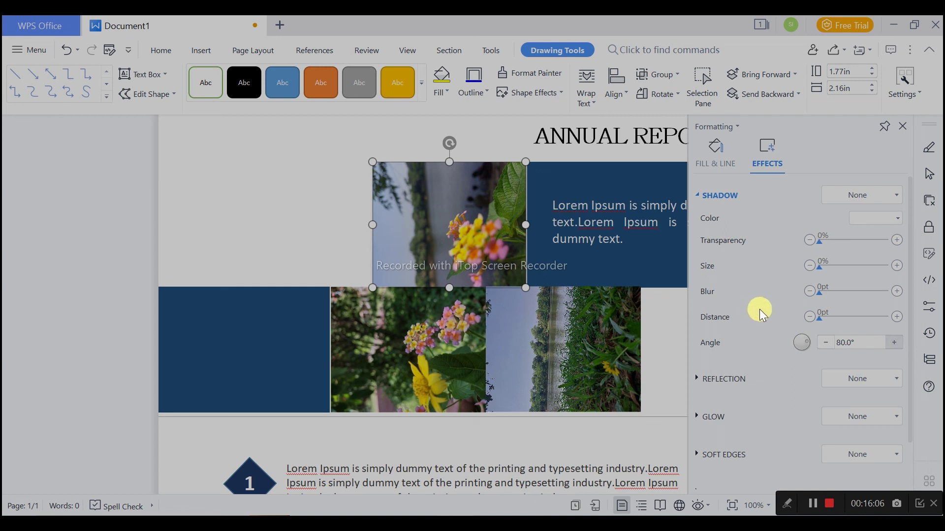
# Step: Set the photo's picture fill left offset to -1%, then deselect it
pyautogui.click(717, 154)
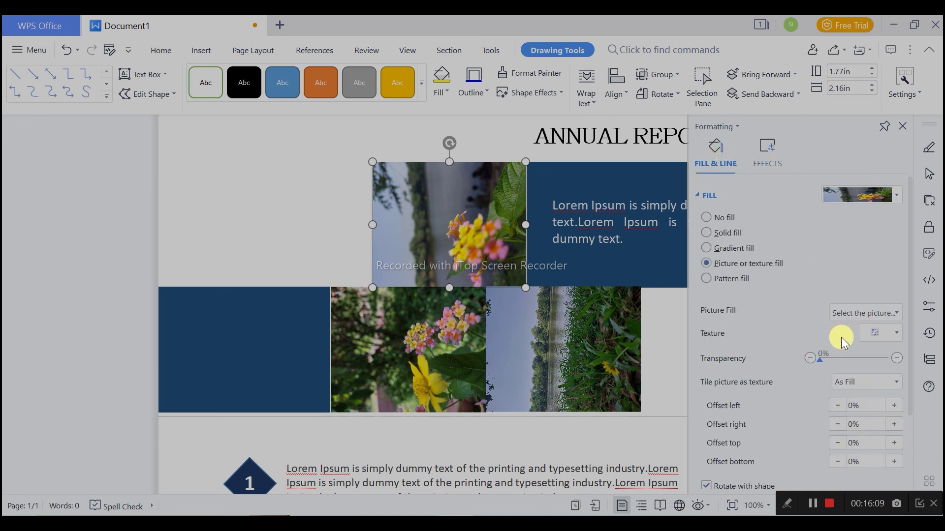
pyautogui.click(894, 405)
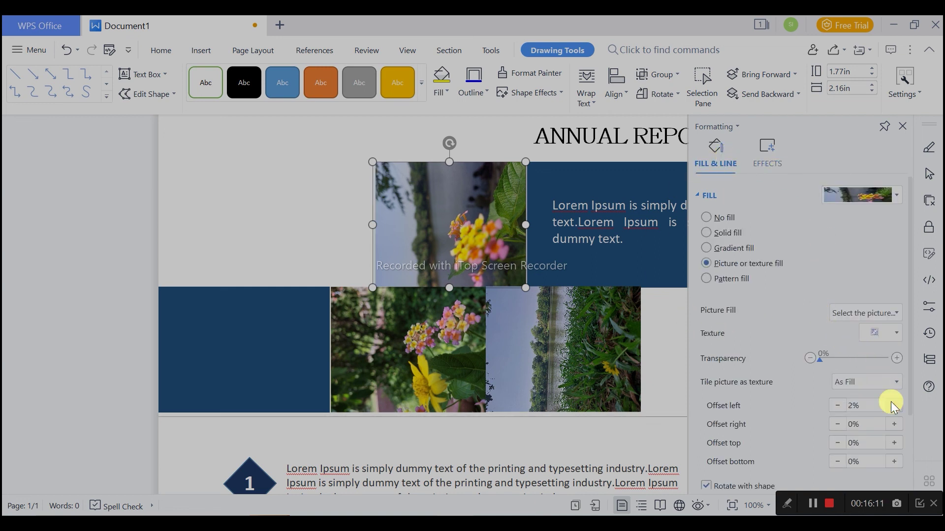
pyautogui.click(833, 406)
pyautogui.click(834, 405)
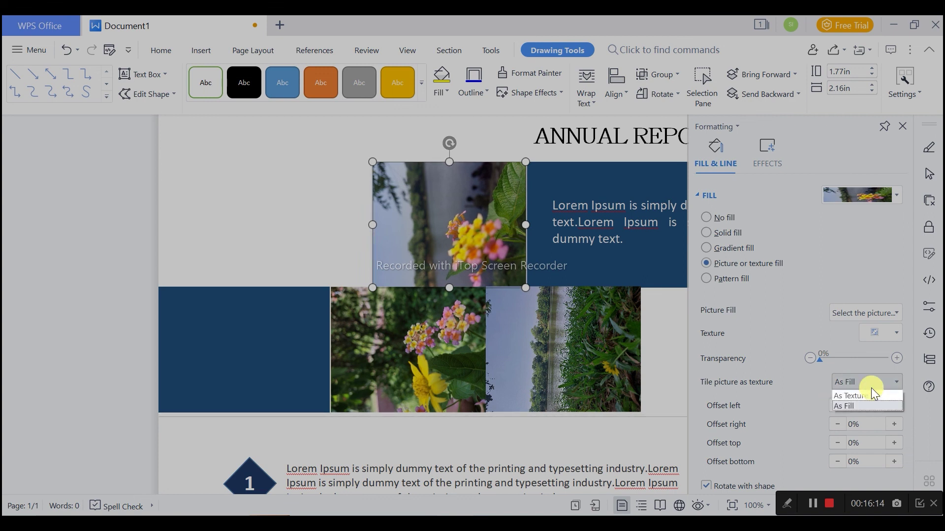
pyautogui.scroll(-2, 814, 418)
pyautogui.scroll(-1, 816, 415)
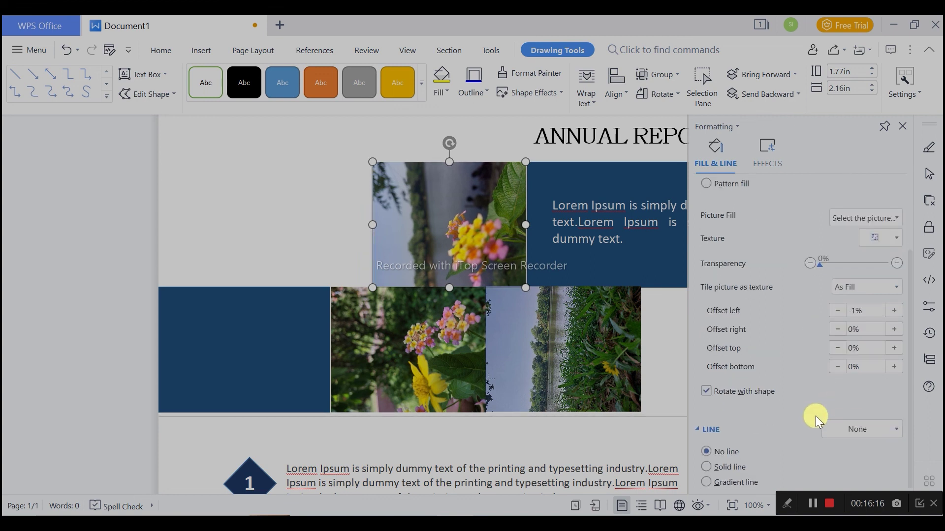
pyautogui.click(262, 213)
pyautogui.scroll(-3, 541, 344)
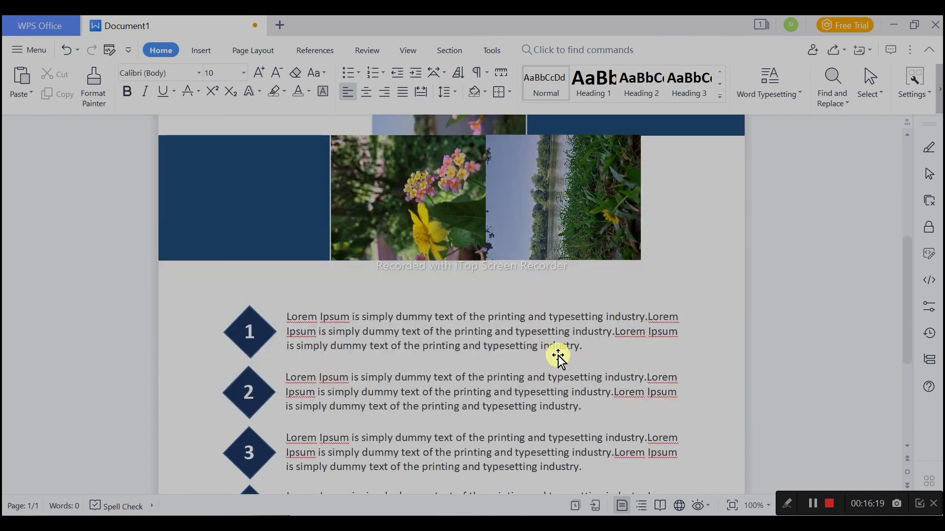
pyautogui.scroll(-4, 610, 418)
pyautogui.click(713, 405)
pyautogui.scroll(-2, 683, 371)
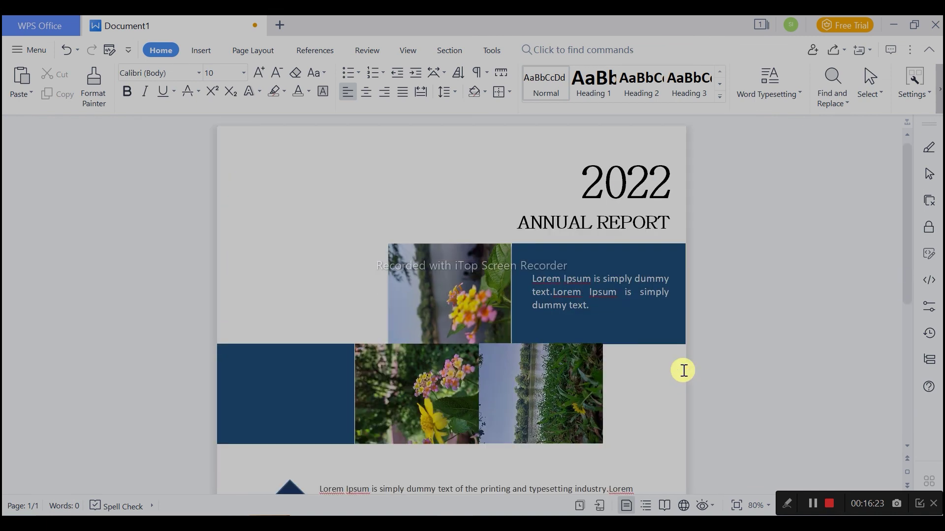
pyautogui.scroll(-3, 670, 369)
pyautogui.scroll(-3, 655, 363)
pyautogui.scroll(3, 665, 361)
pyautogui.scroll(3, 667, 361)
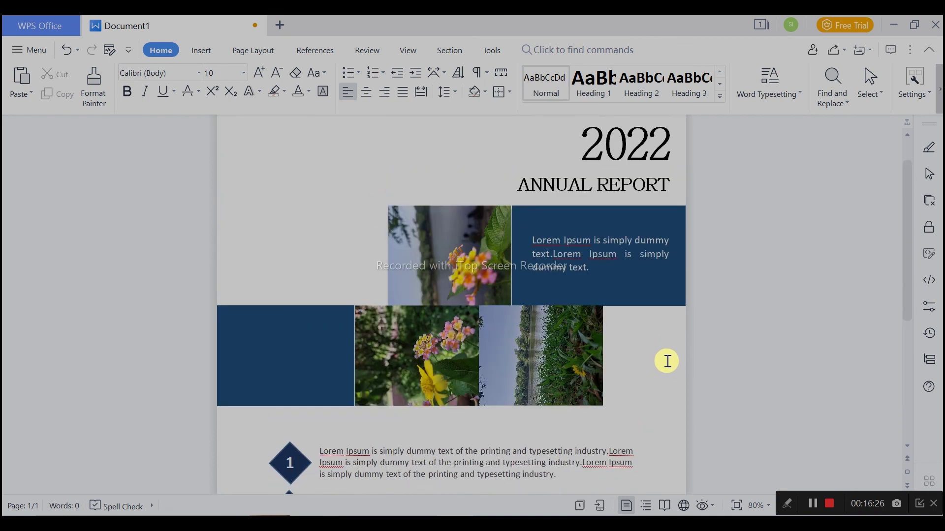
pyautogui.scroll(-2, 666, 360)
pyautogui.scroll(-3, 635, 374)
pyautogui.scroll(3, 606, 387)
pyautogui.scroll(-1, 606, 387)
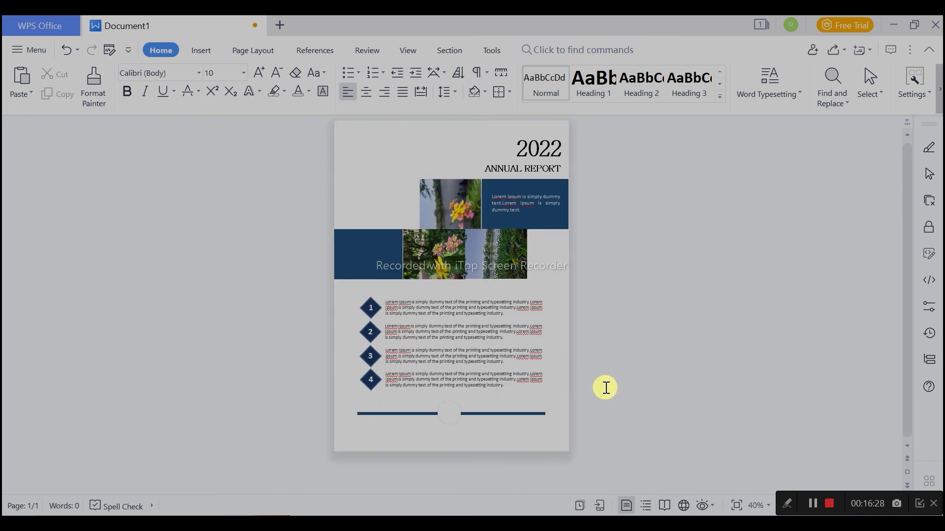
pyautogui.click(623, 367)
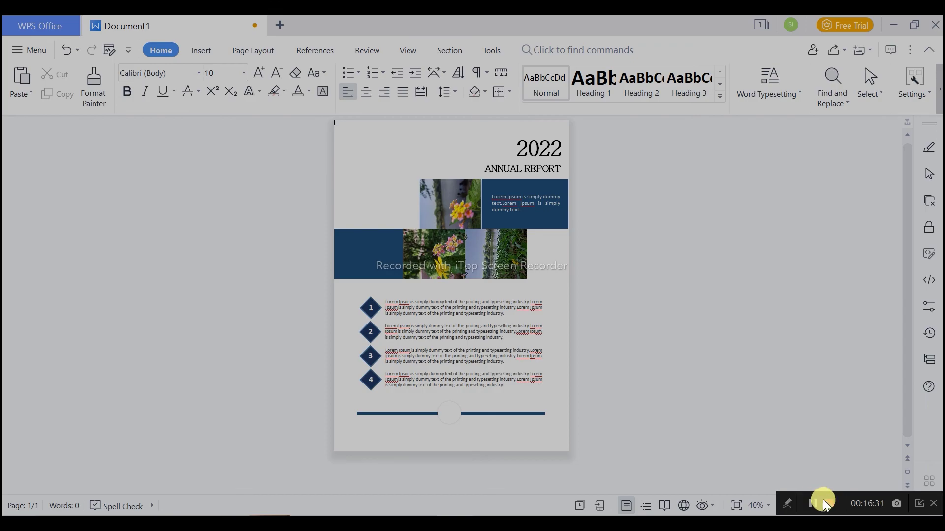